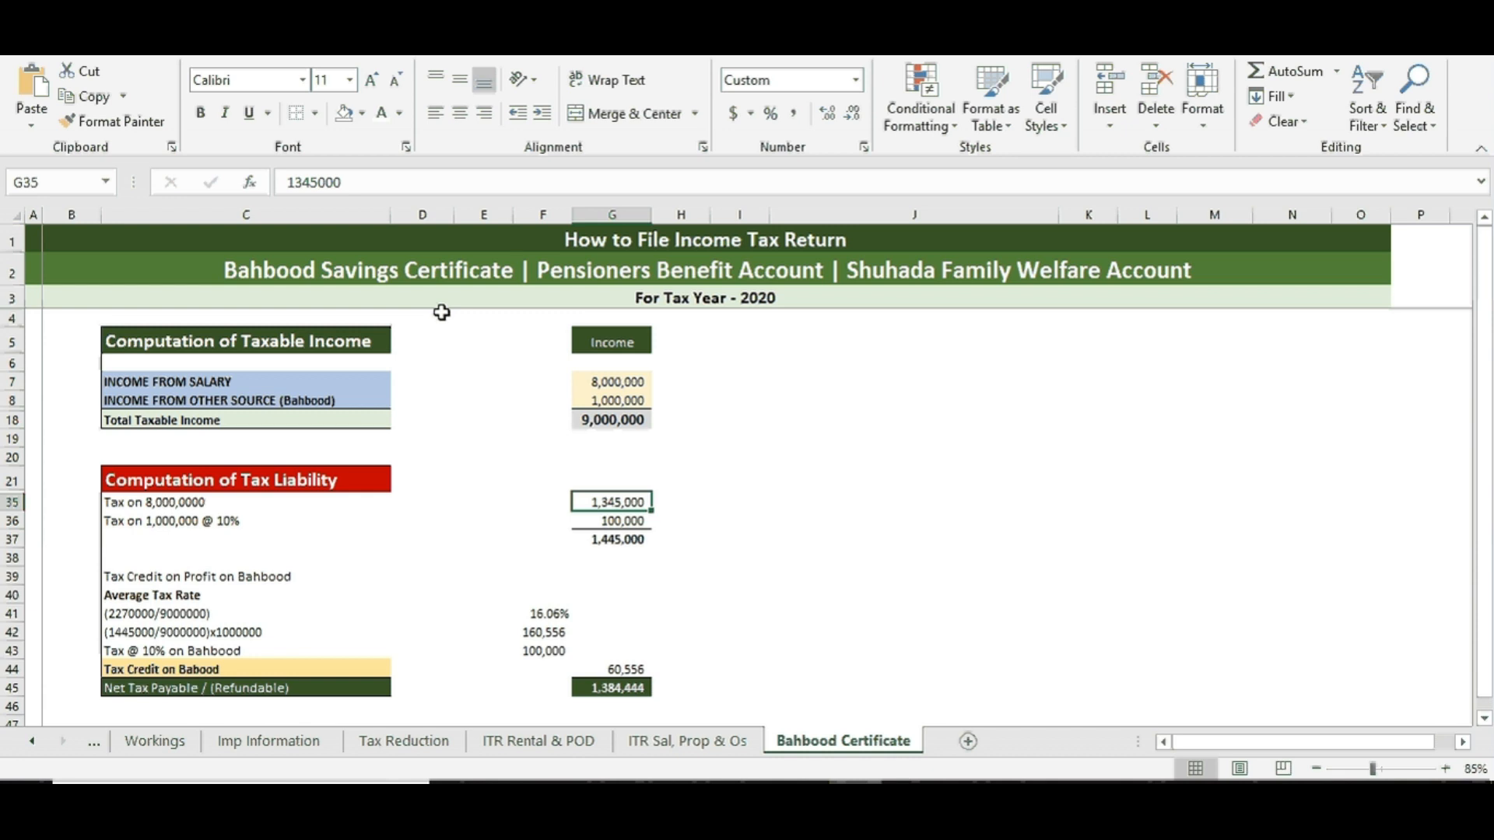
Step: Review the salary, Bahbood and total taxable income figures and the tax computed on the salary income
left_click(619, 382)
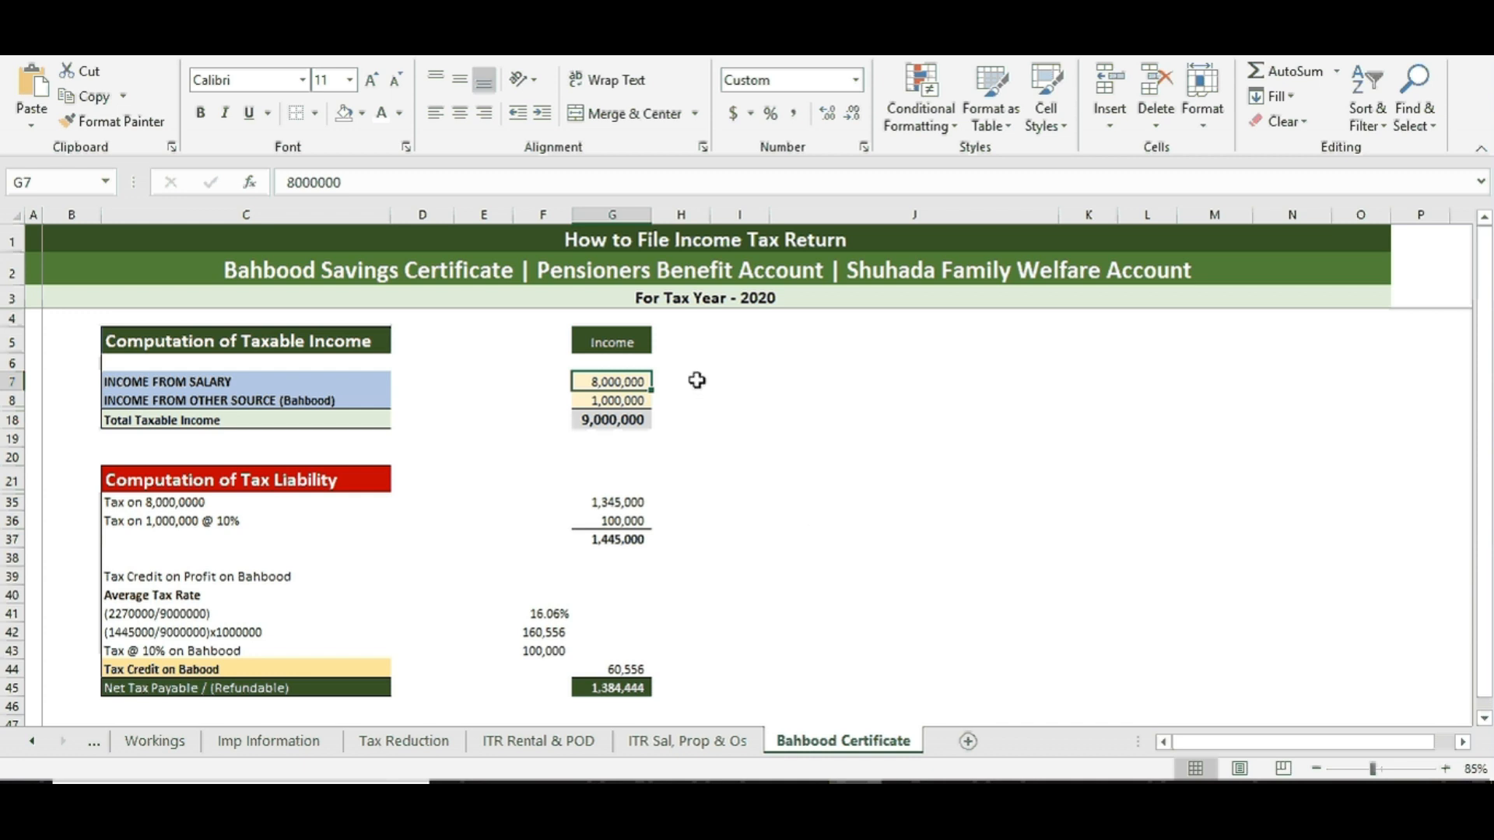
key("Down")
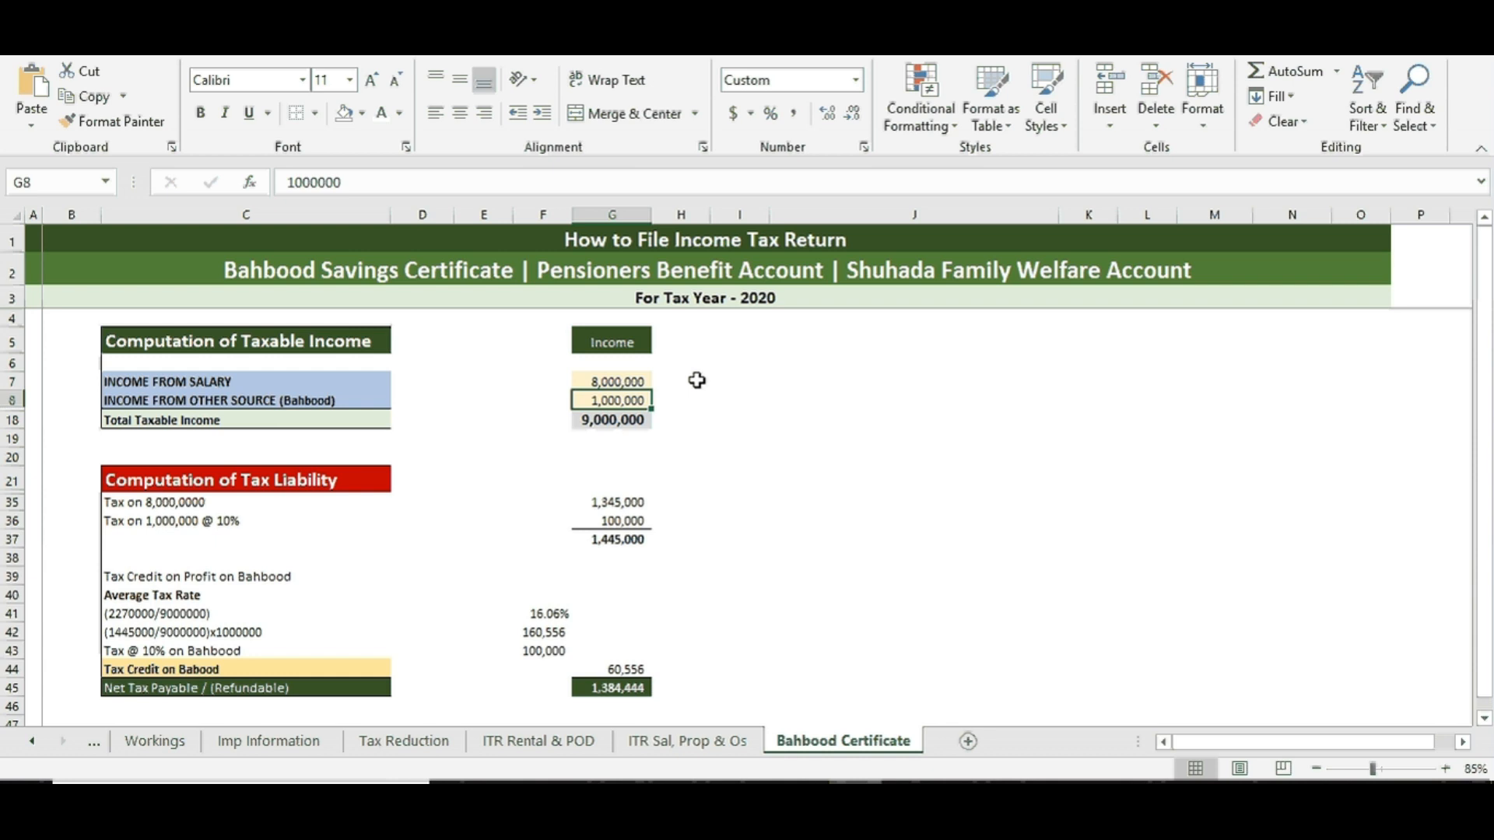
key("Down")
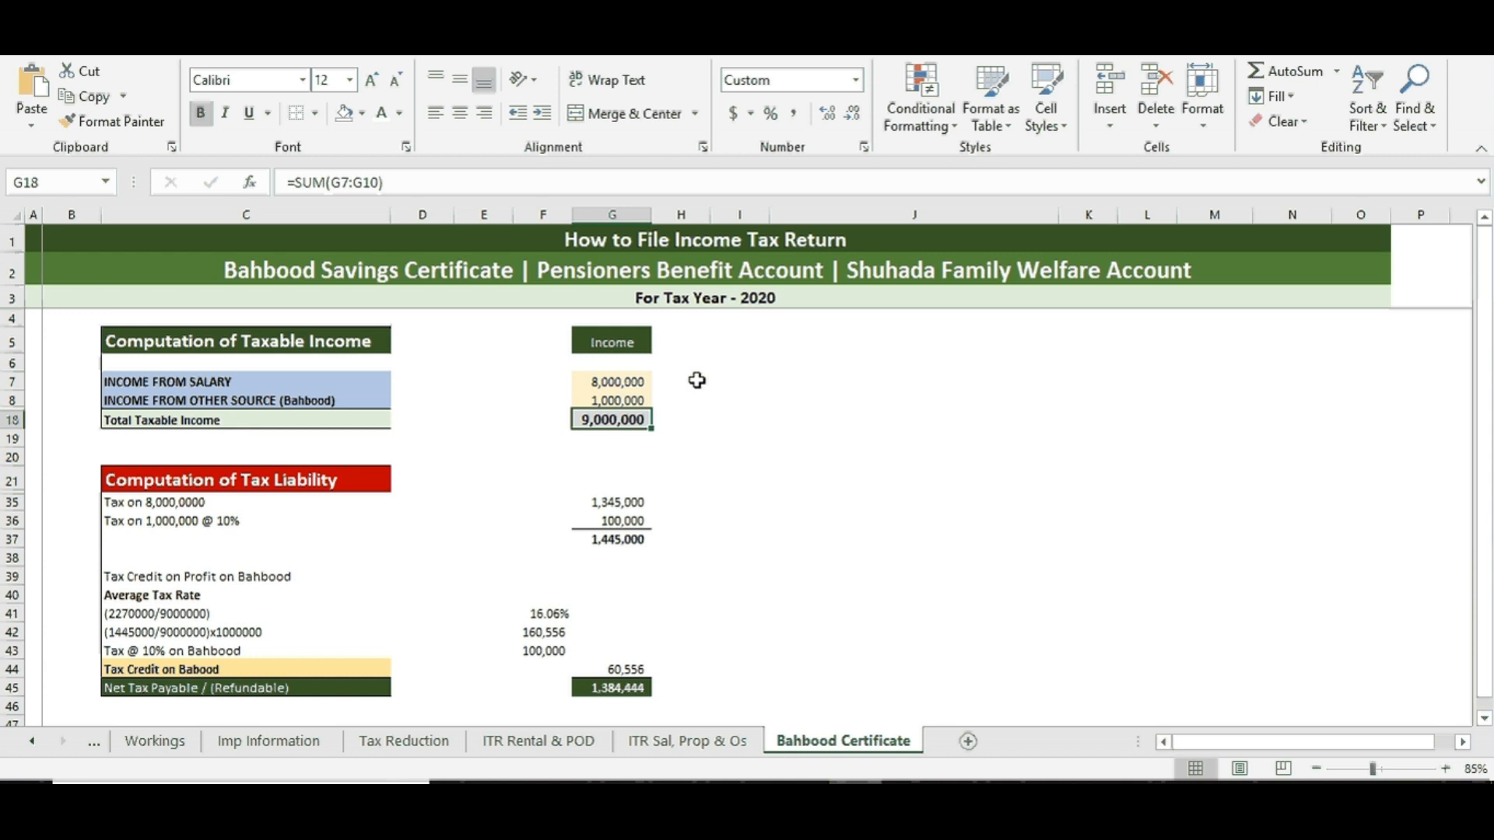
key("Down")
key("Down")
key("Down")
key("Down")
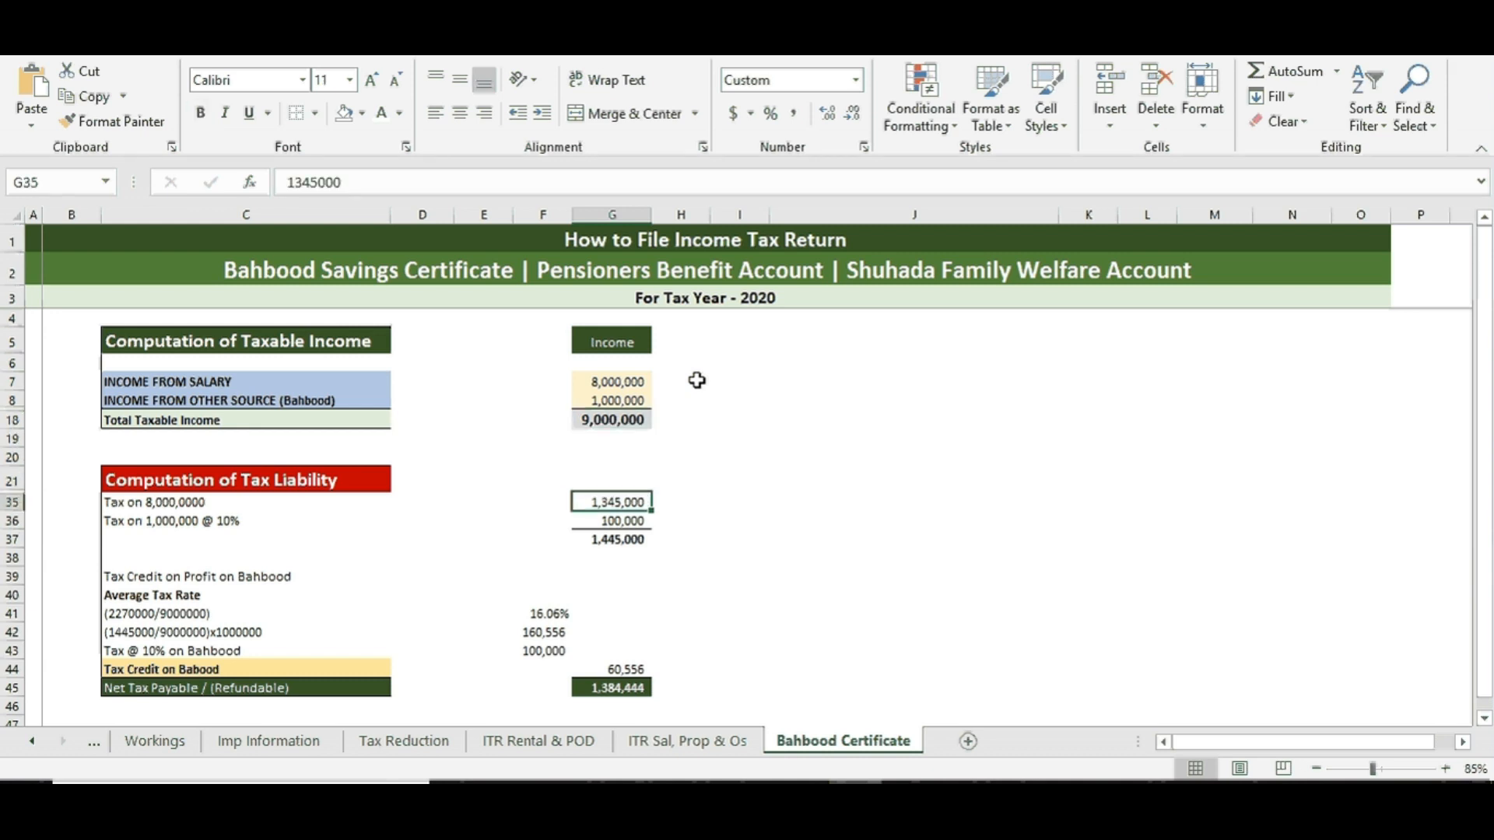
left_click(350, 380)
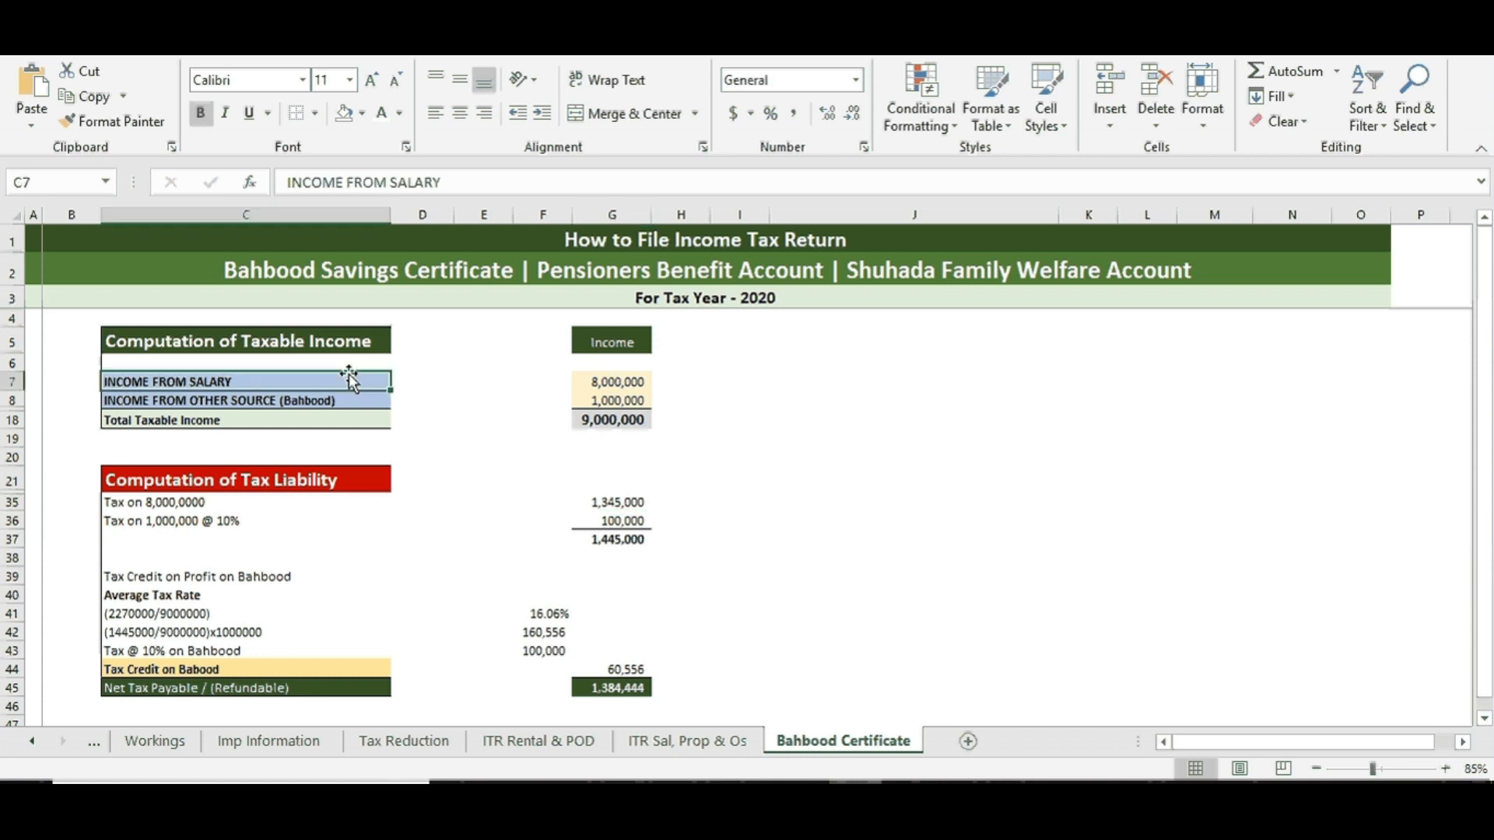
left_click(635, 386)
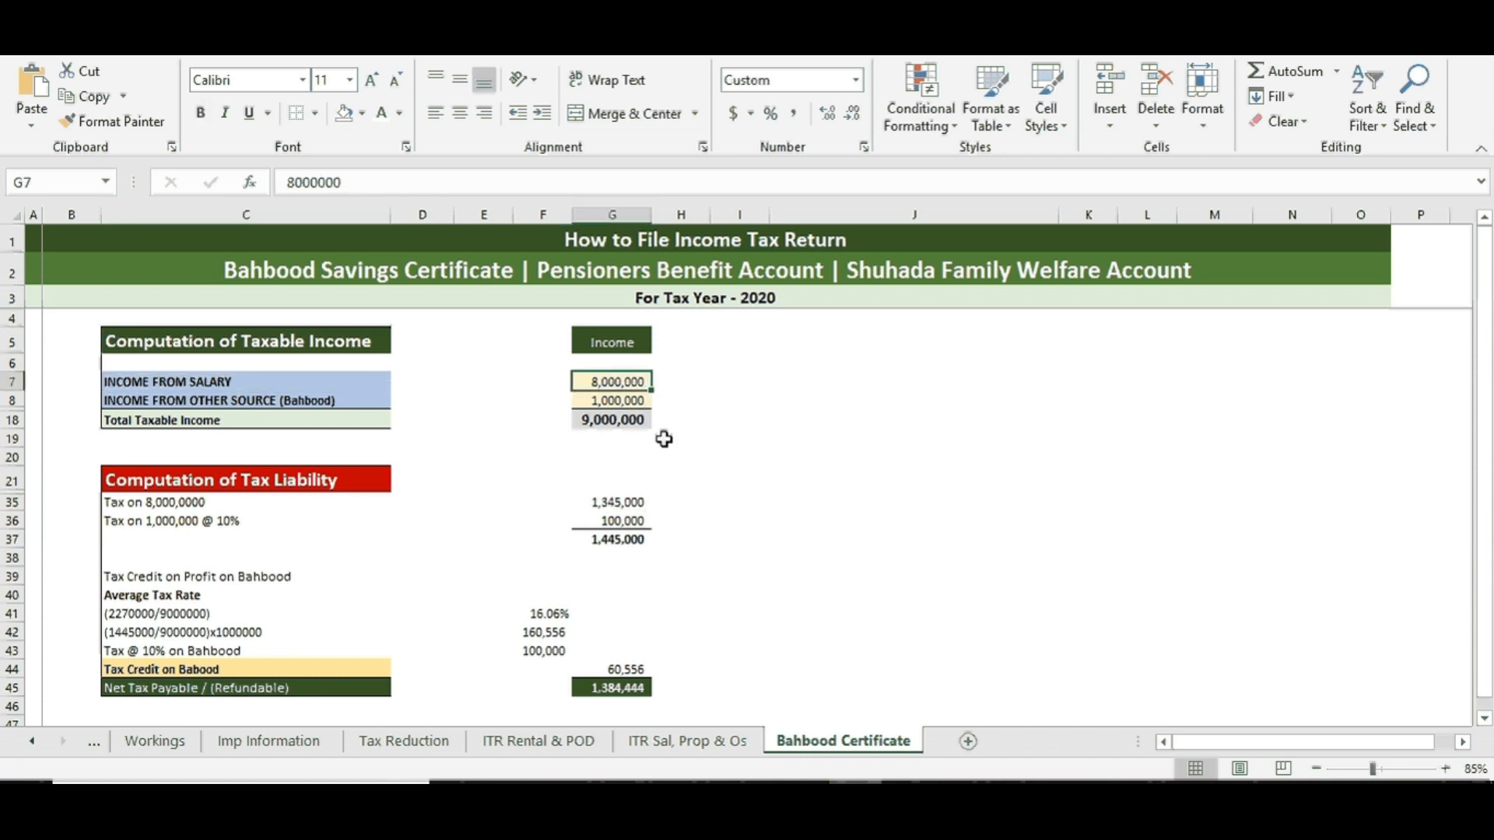
left_click(632, 502)
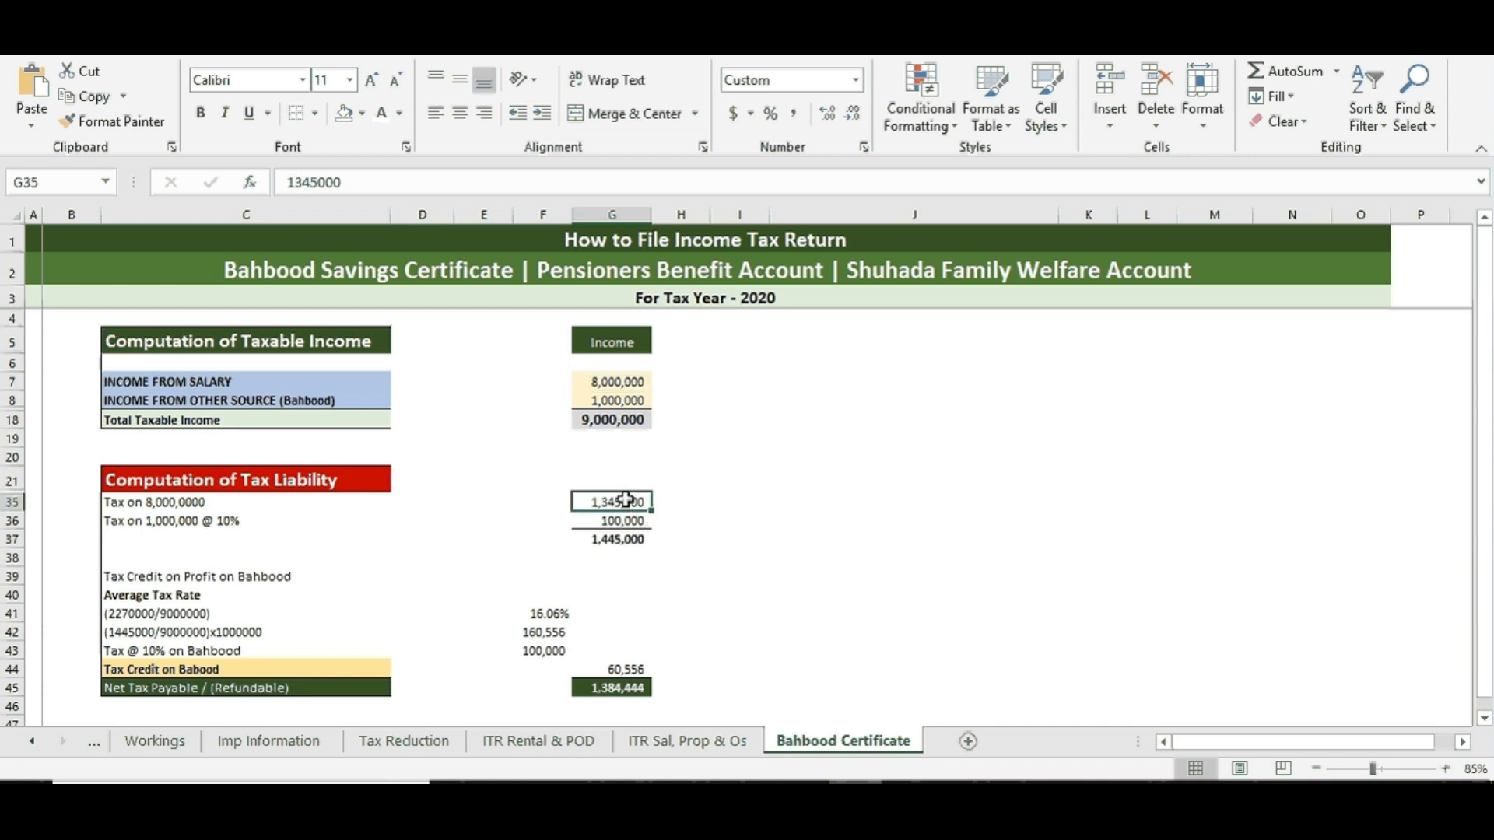
Step: Shade the salary tax row, C35 to G35, with a light gray fill
left_click_drag(634, 503, 237, 502)
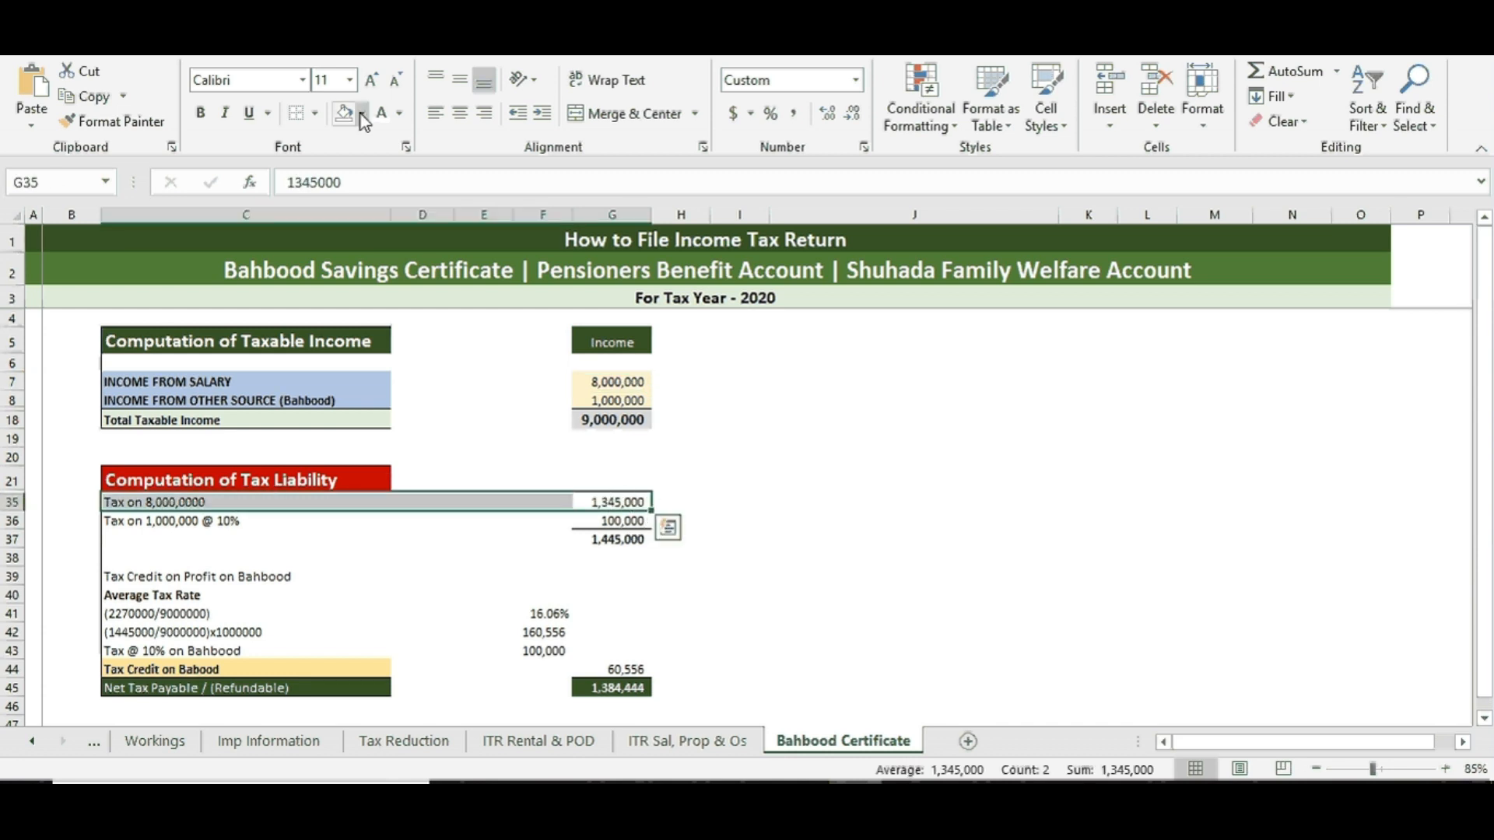
left_click(361, 113)
left_click(458, 187)
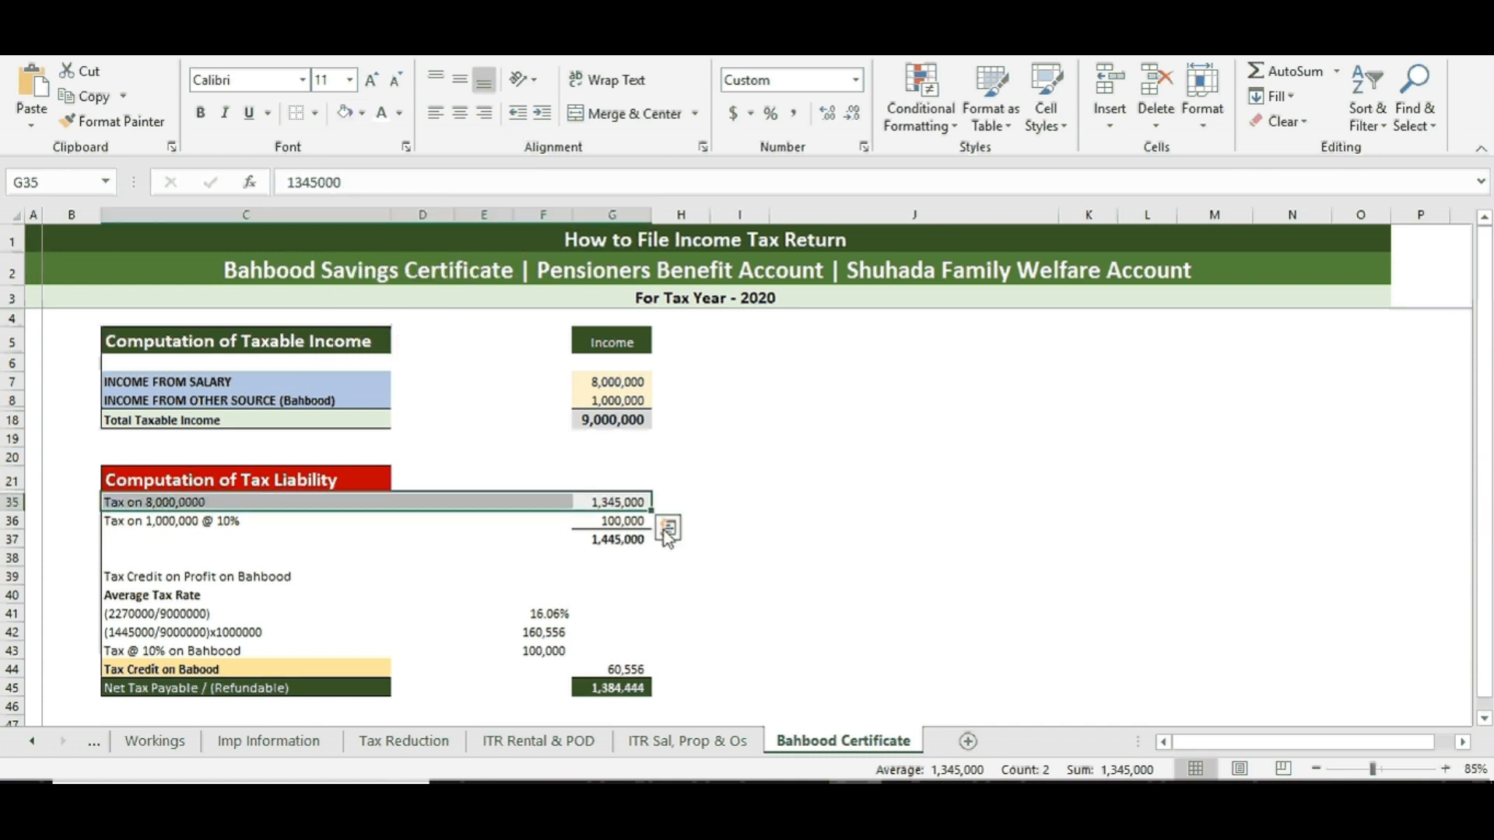
left_click(668, 529)
left_click(424, 521)
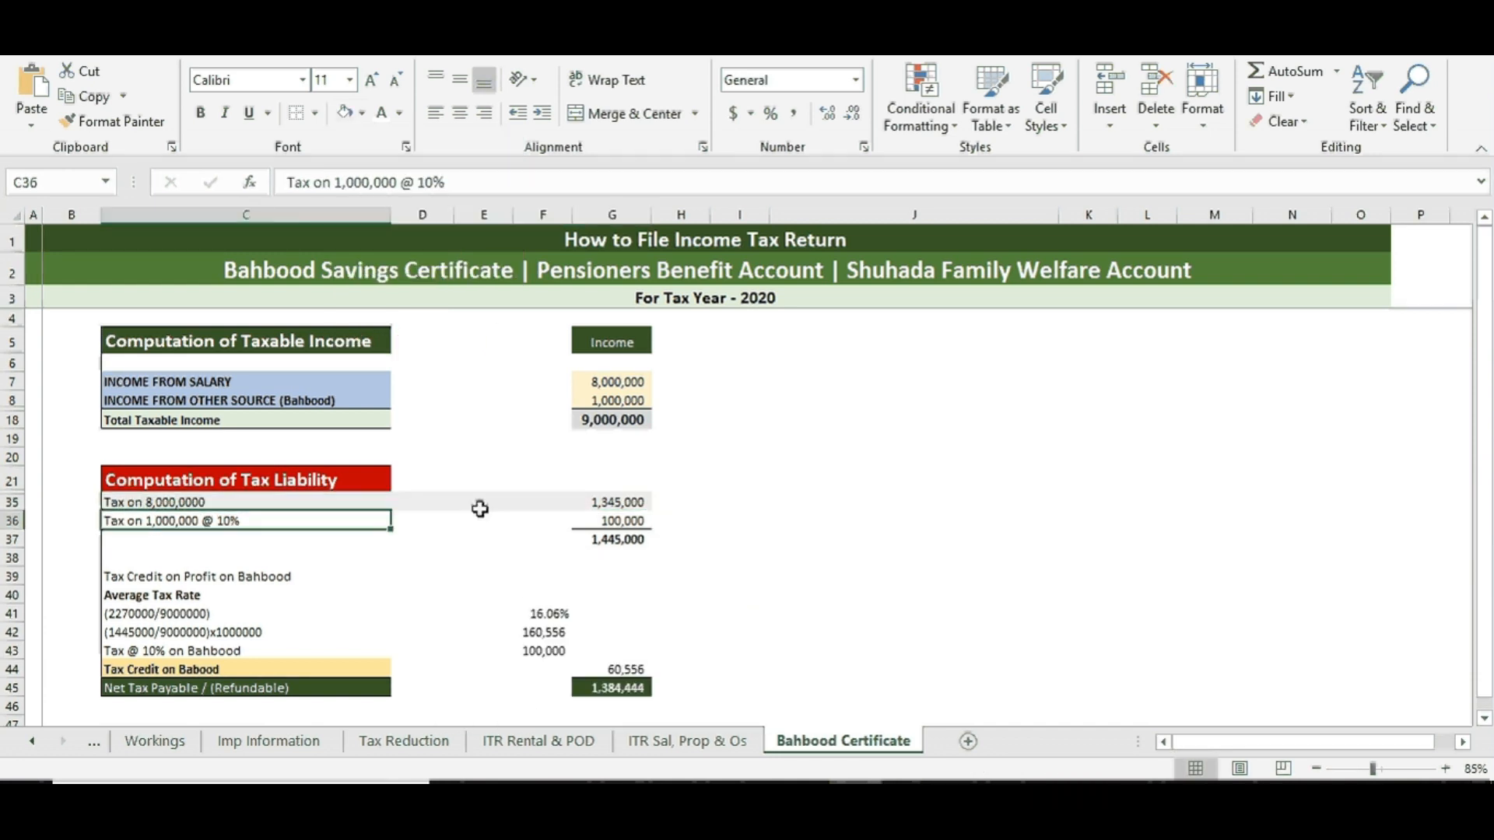
Step: Check the Bahbood income figure against the highlighted clause (6) on Bahbood profit in the tax law PDF, and return to the worksheet
left_click(591, 502)
left_click(615, 420)
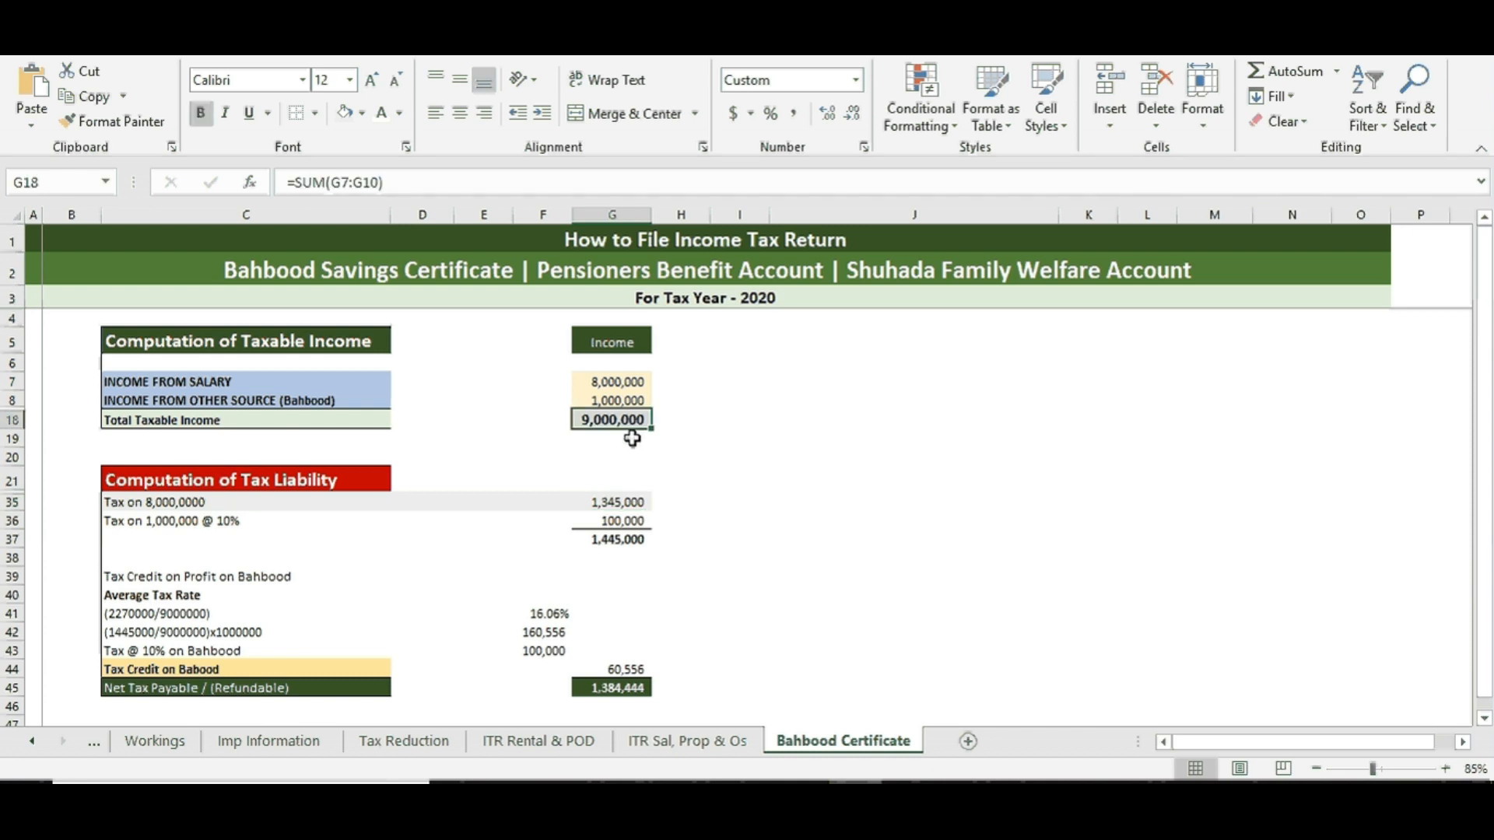
left_click(346, 399)
left_click(614, 400)
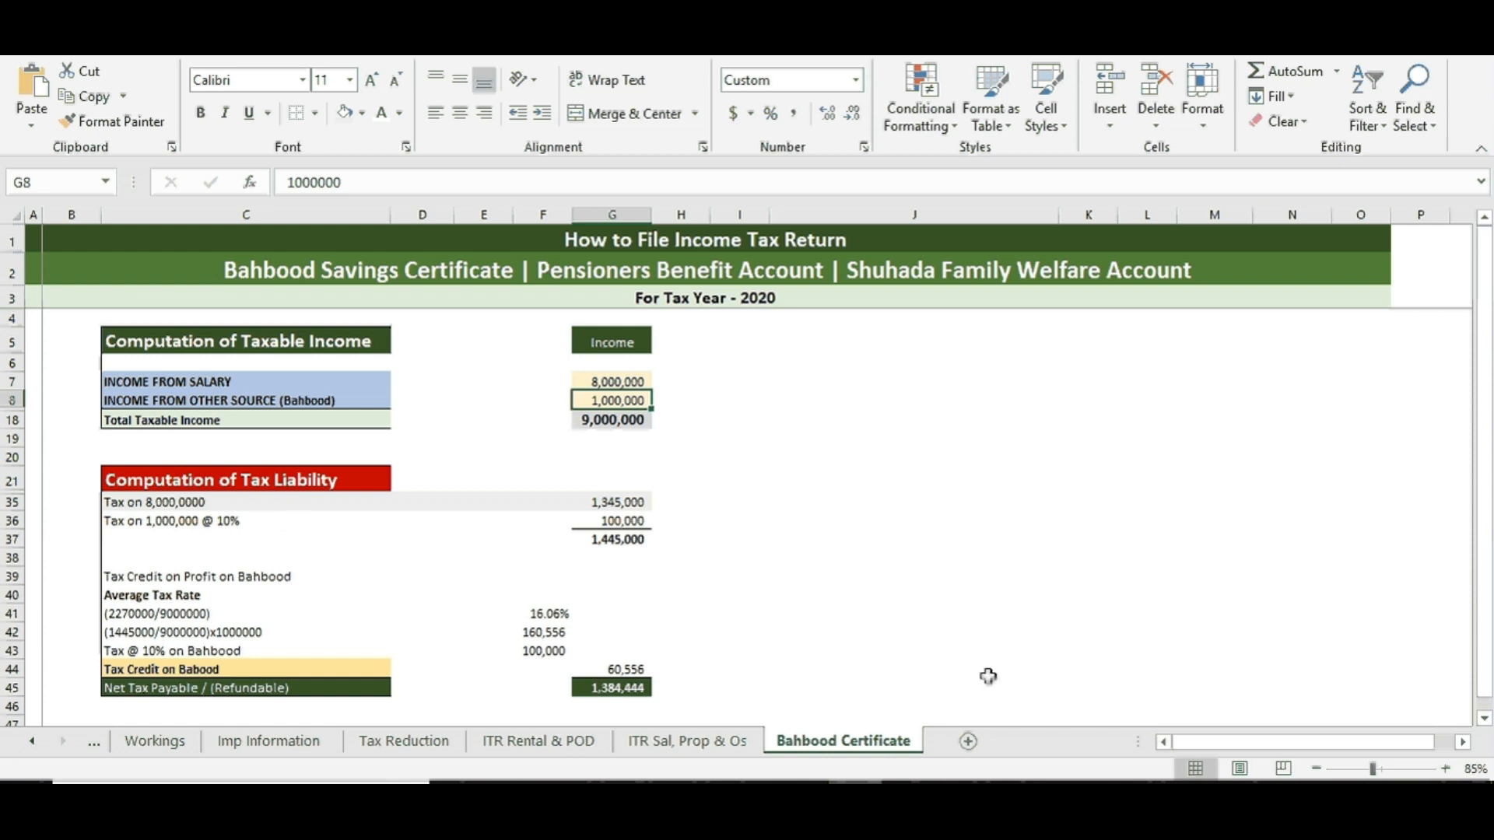
left_click(962, 795)
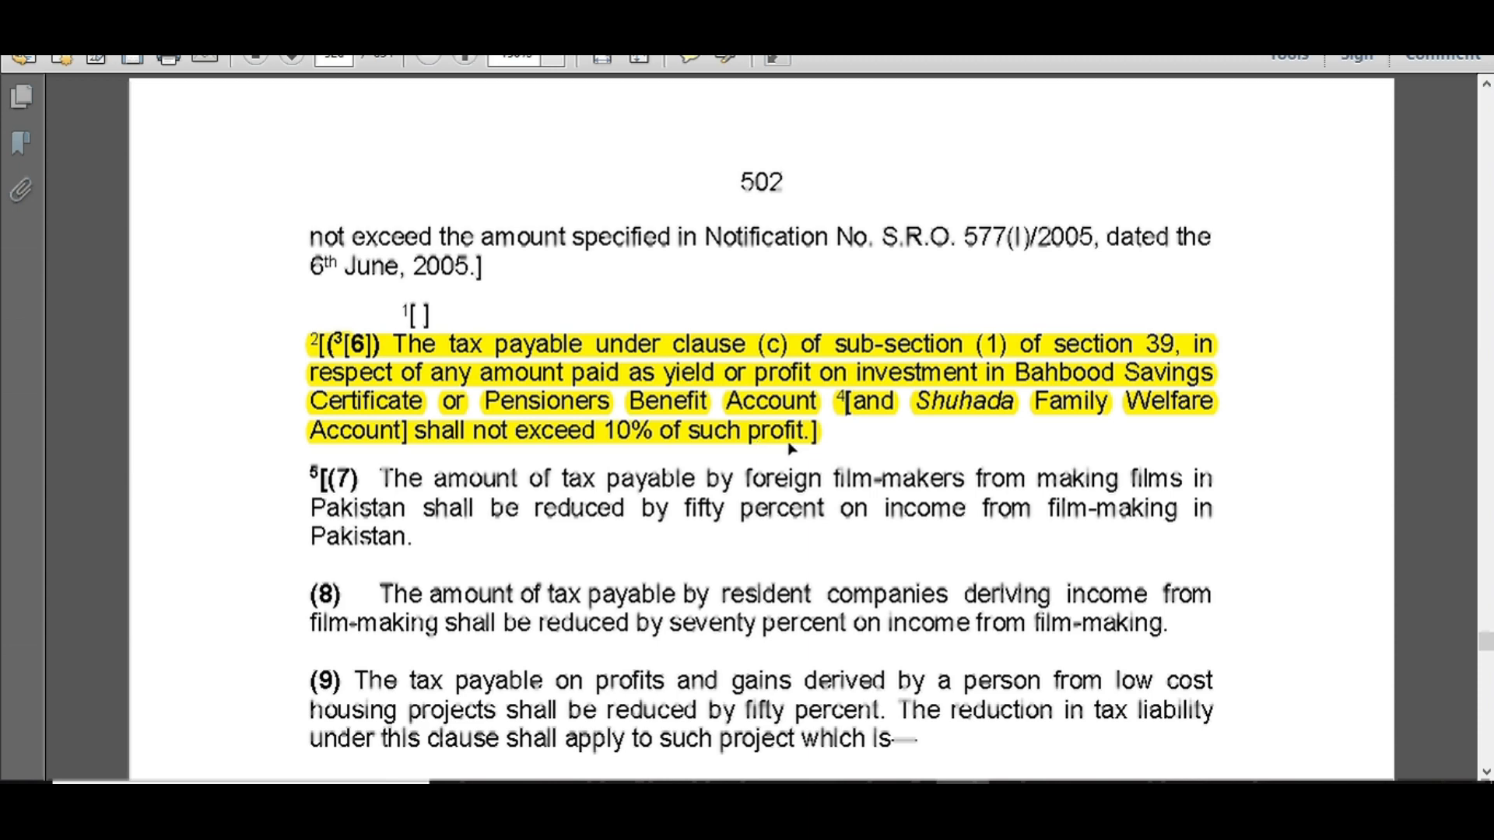
left_click(590, 438)
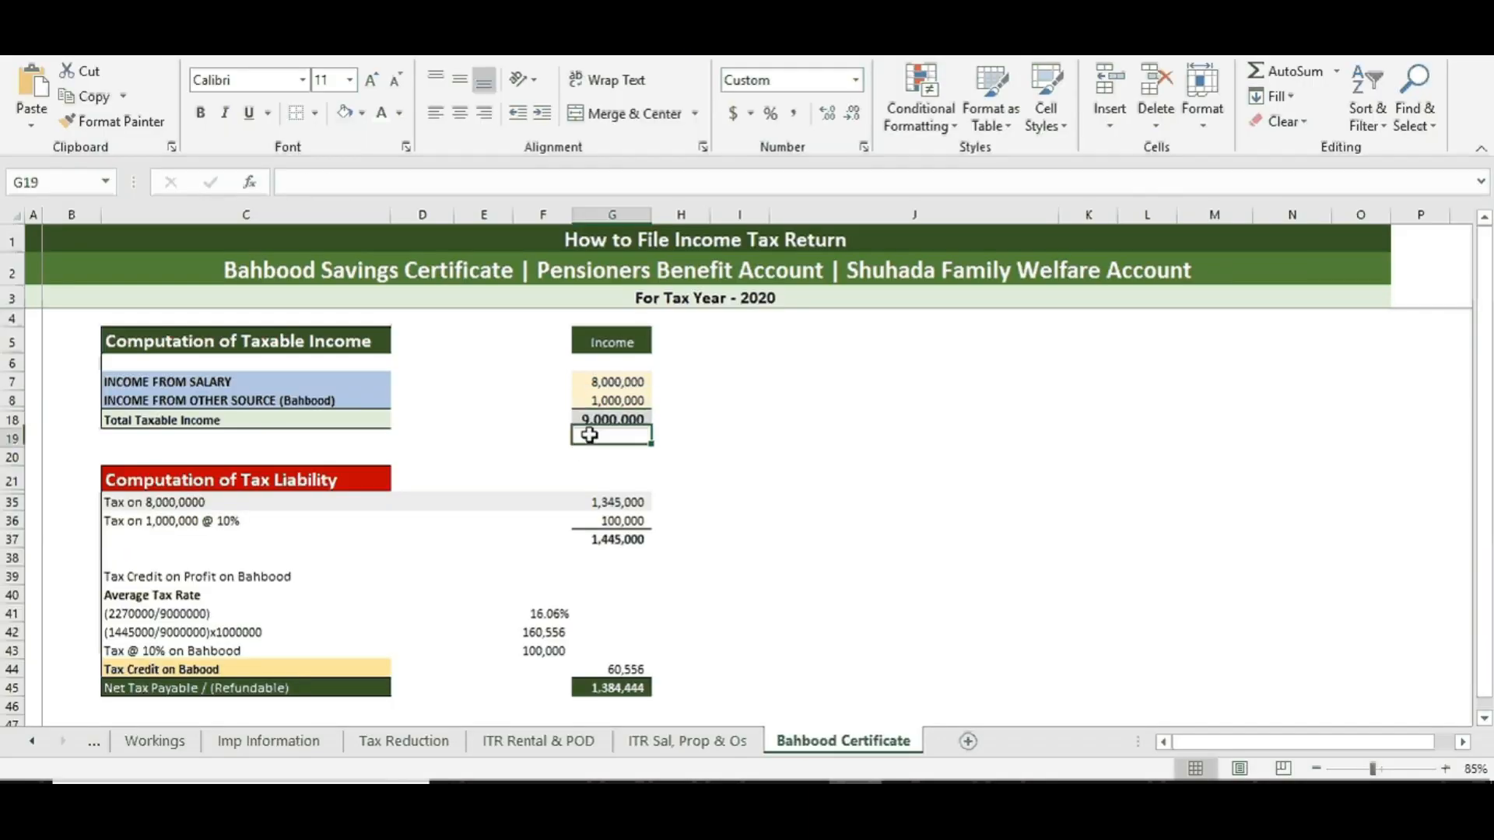
left_click(600, 457)
left_click(615, 400)
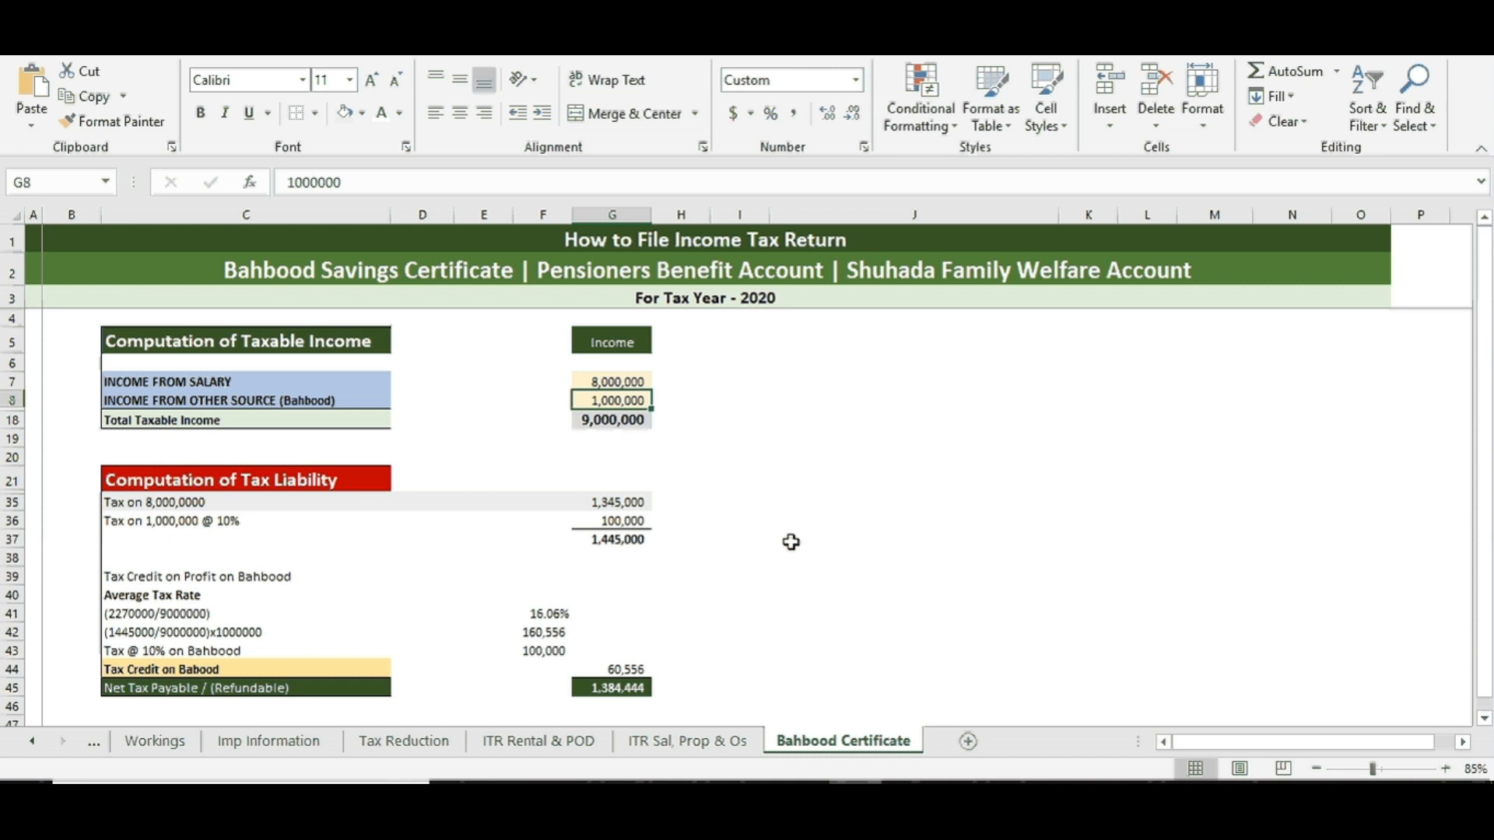
Step: Compare the tax on salary with the 10% tax on Bahbood profit and the income amounts they relate to
left_click(621, 521)
key("Left")
key("Left")
key("Down")
key("Right")
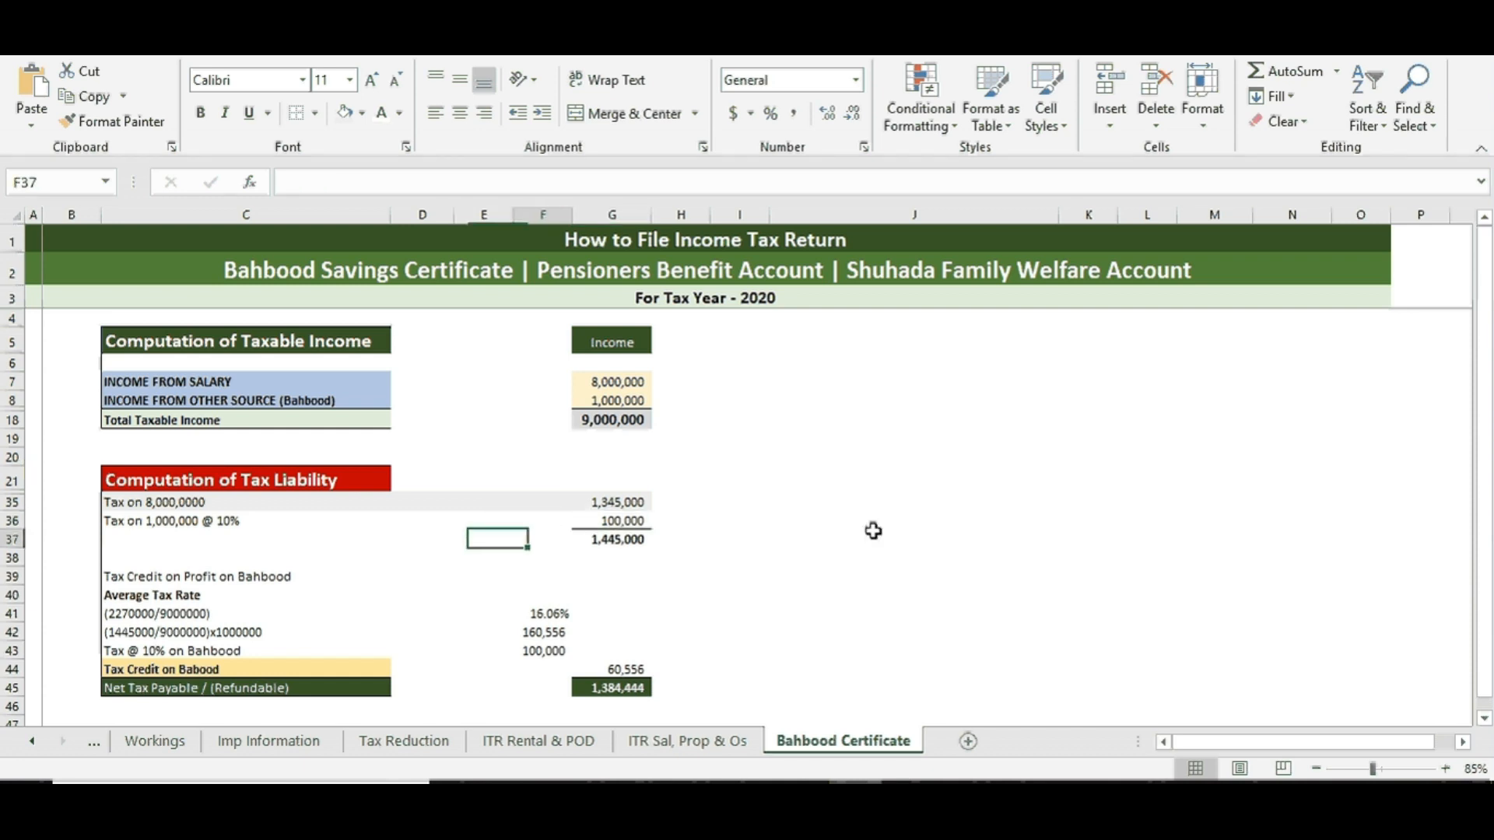
key("Left")
key("Up")
key("Left")
key("Left")
key("Right")
key("Right")
key("Up")
key("Right")
key("Right")
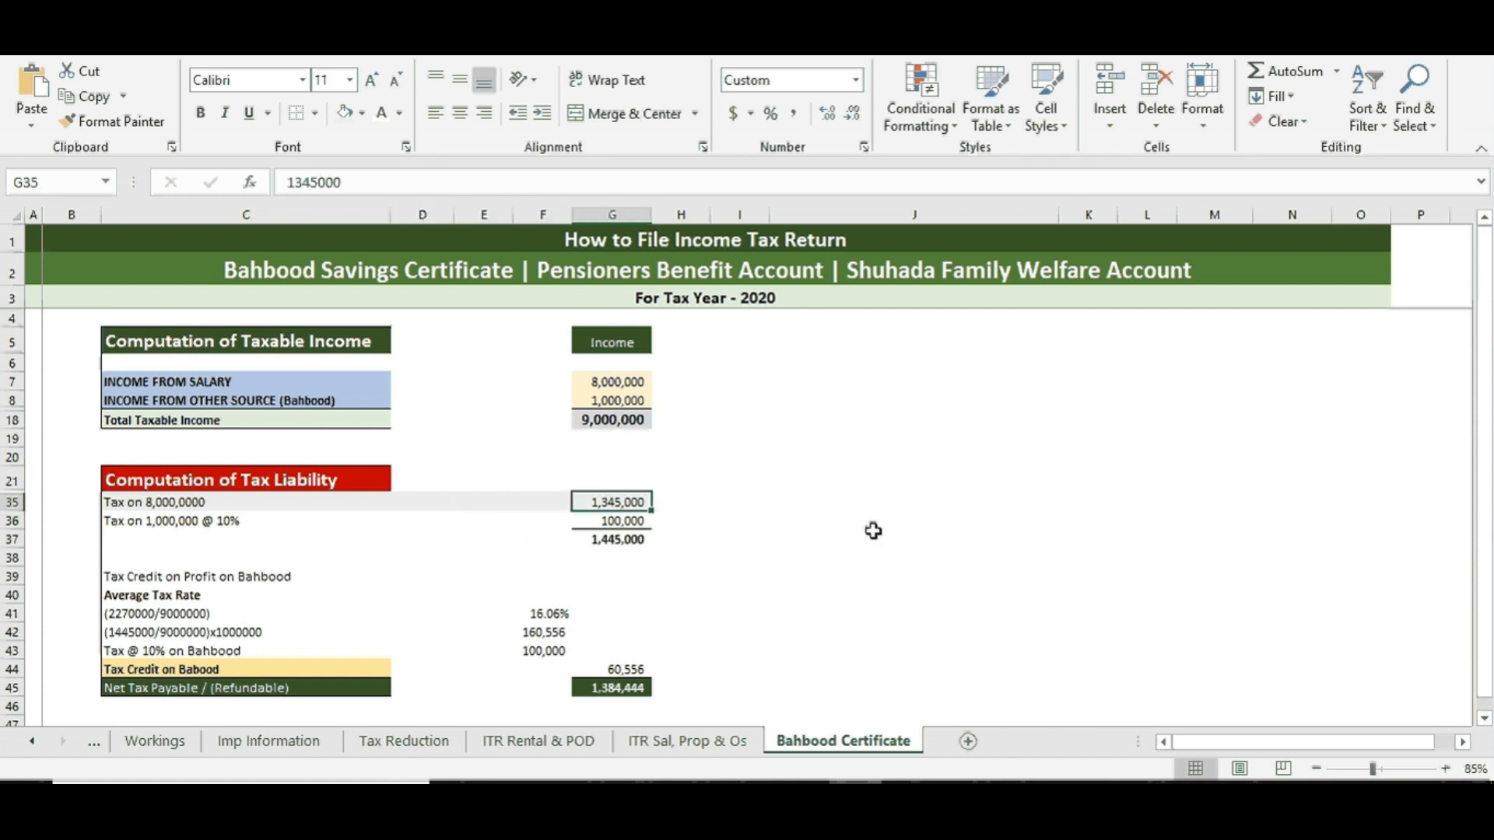
left_click(614, 384)
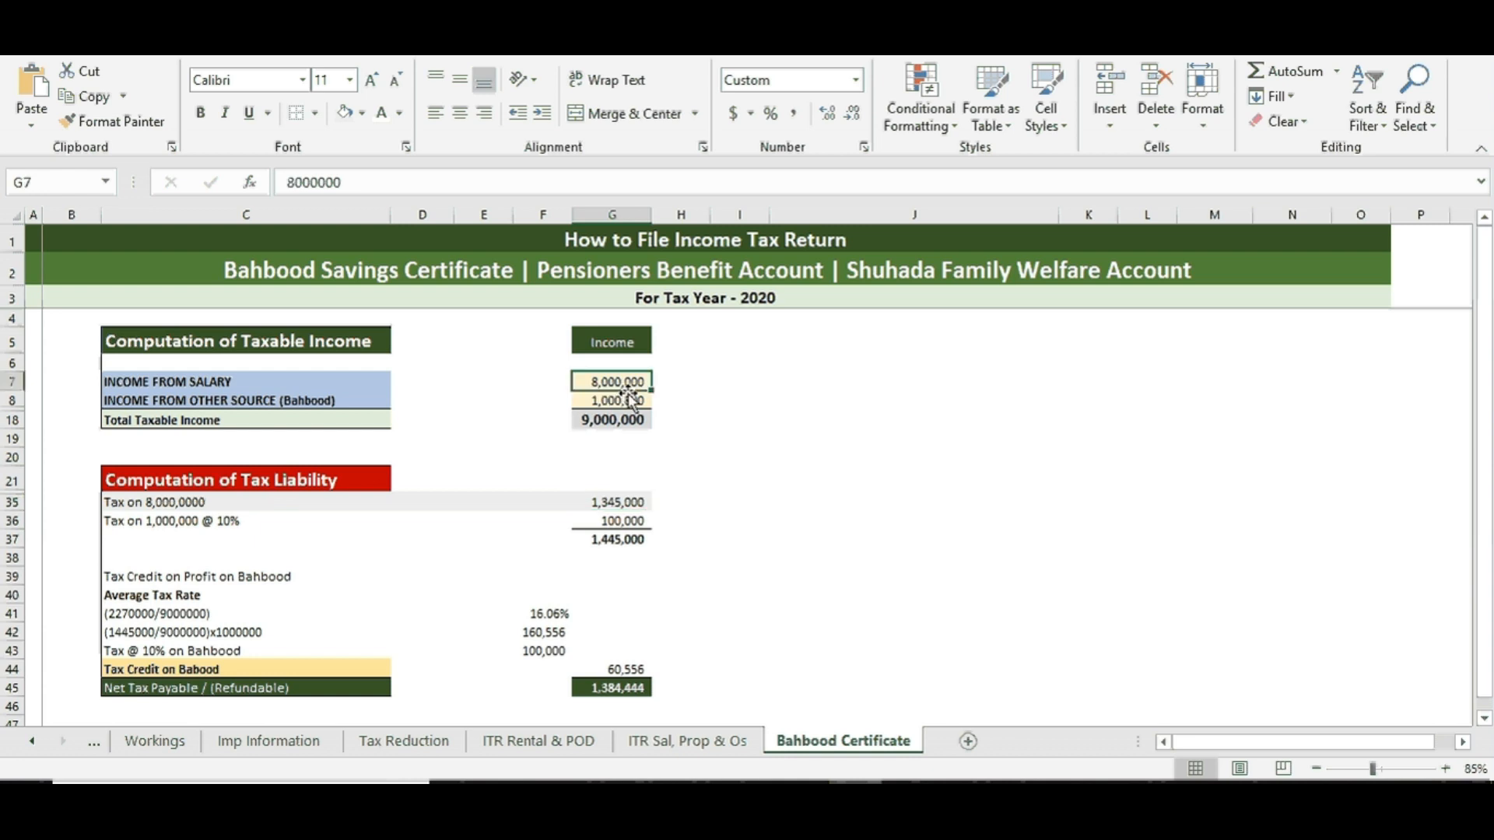
left_click(637, 502)
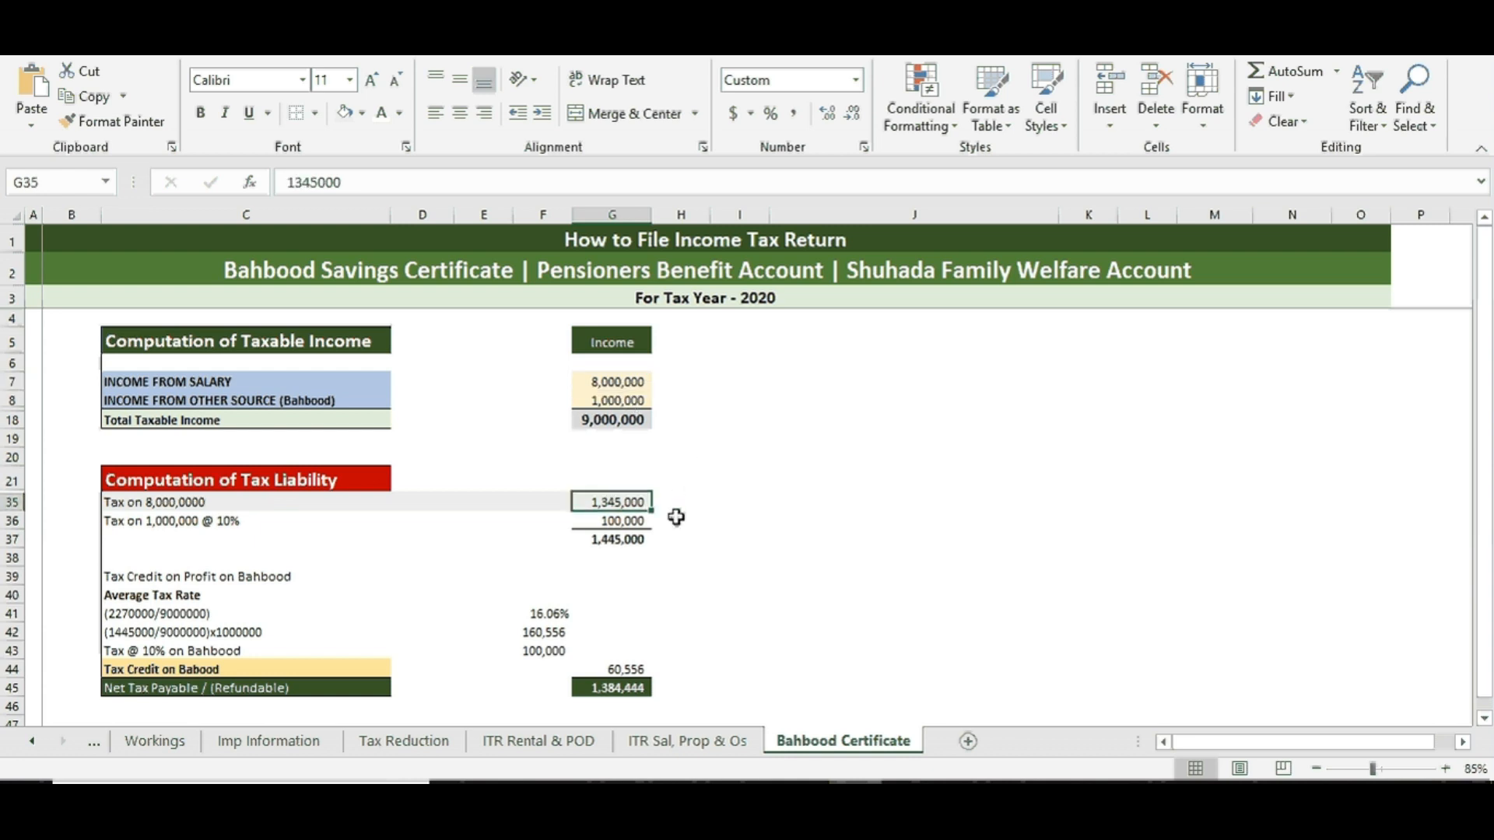
left_click(189, 517)
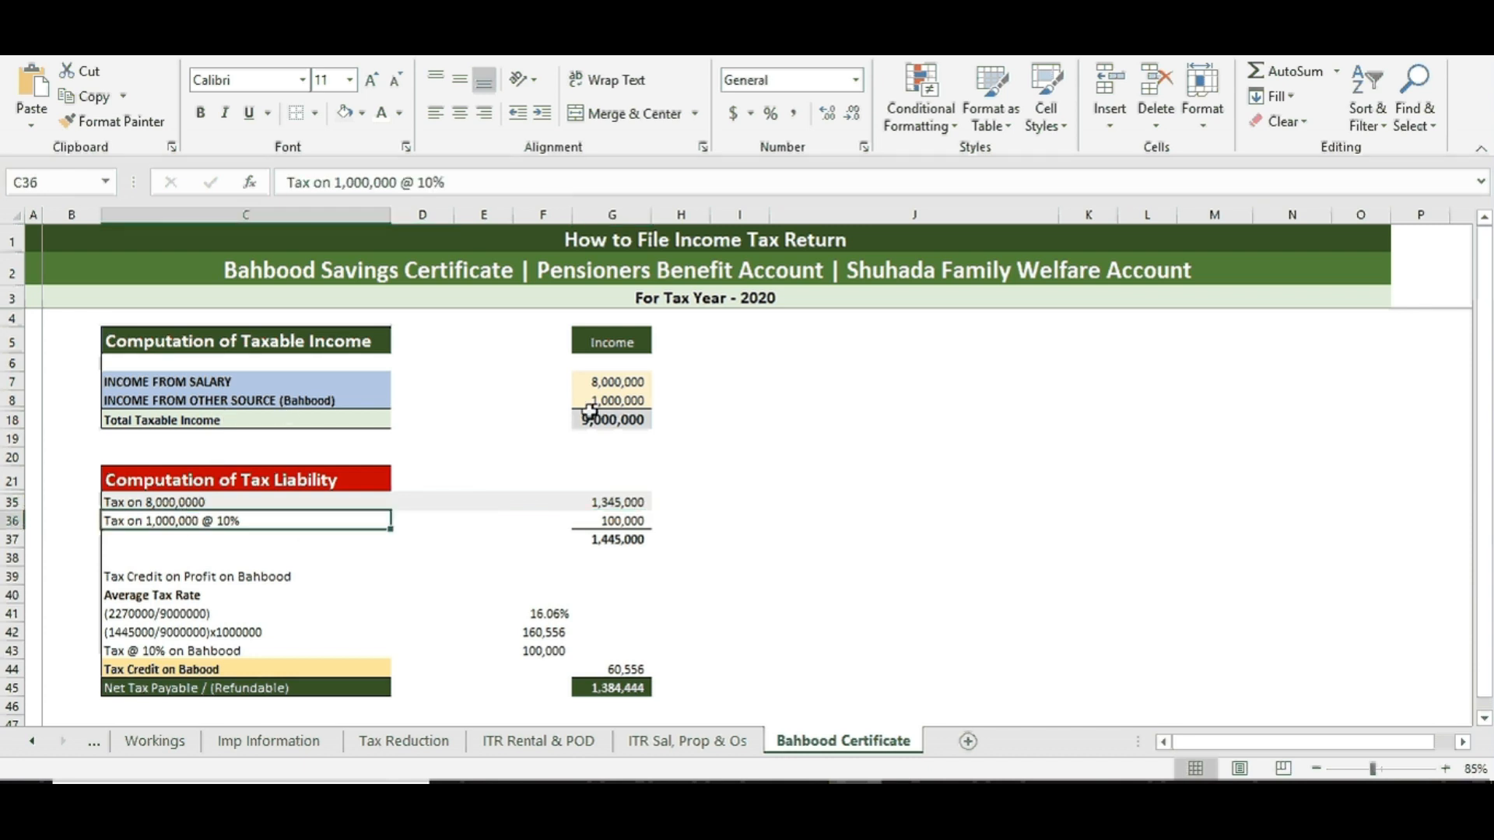
Step: Shade the Bahbood 10% tax row, C36 to G36, with the same light gray fill
left_click_drag(610, 520, 289, 519)
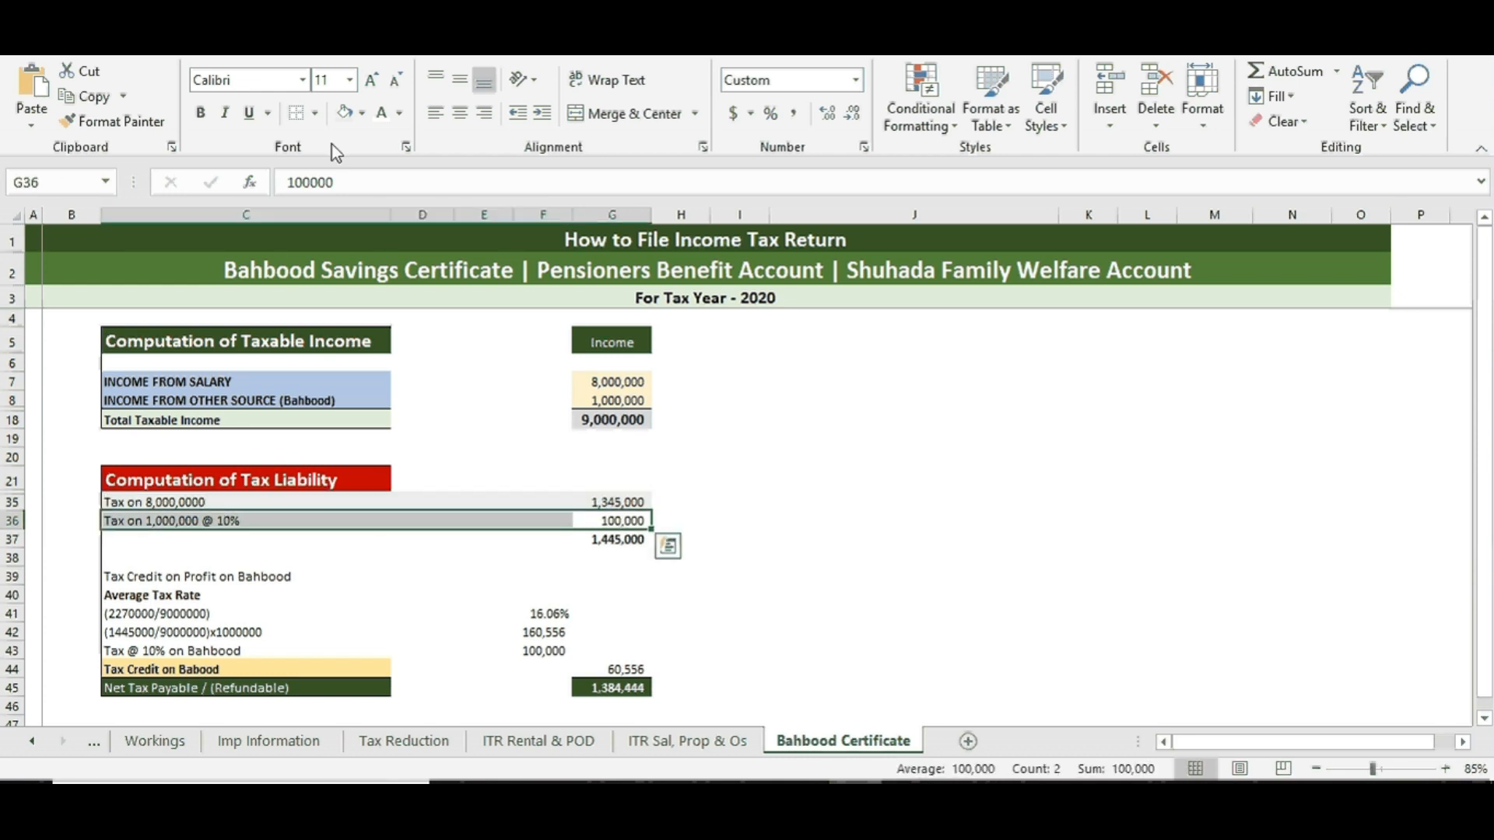
left_click(346, 114)
left_click(679, 481)
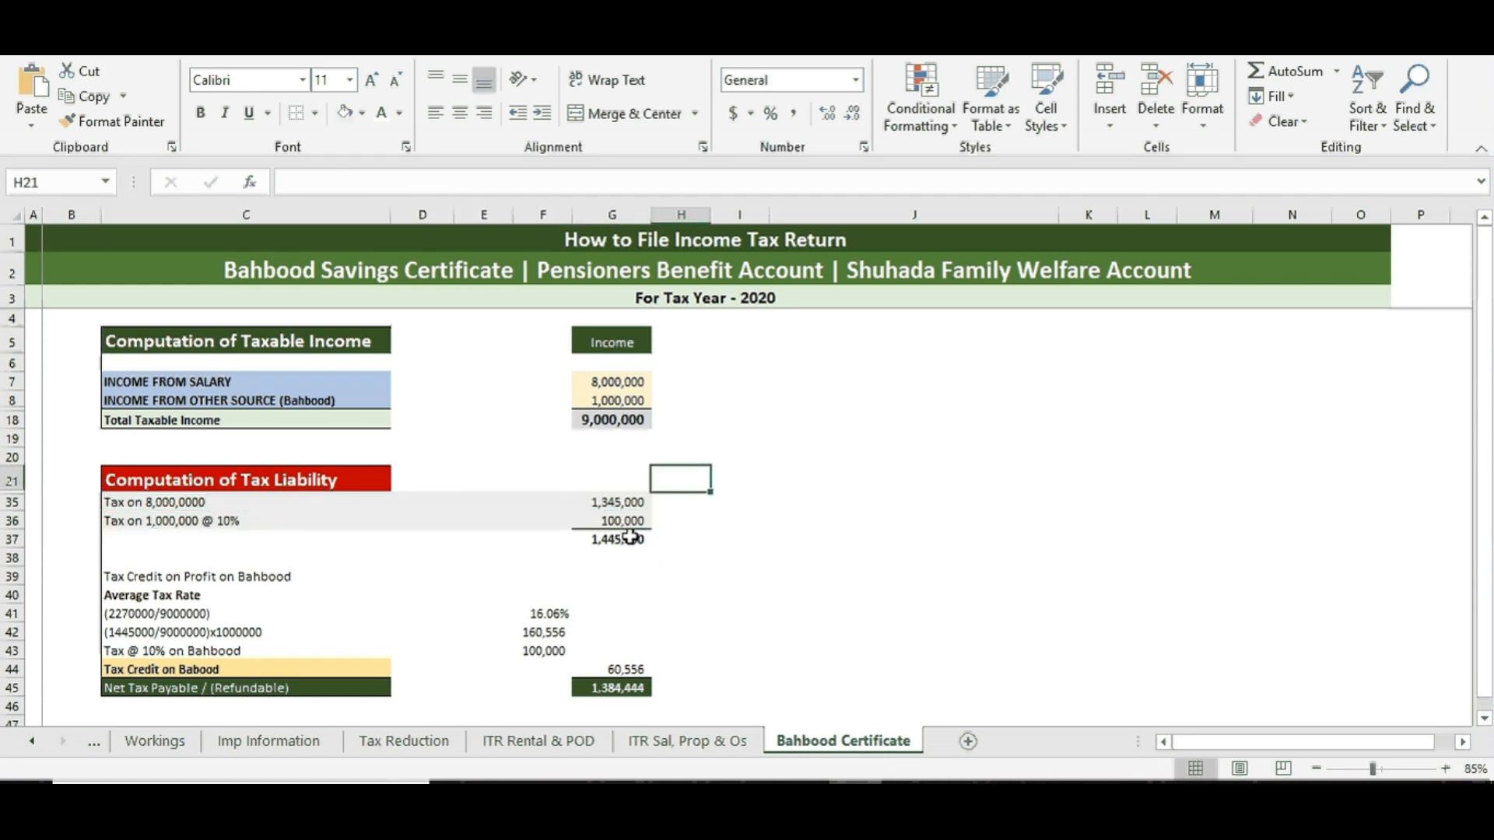
left_click(628, 539)
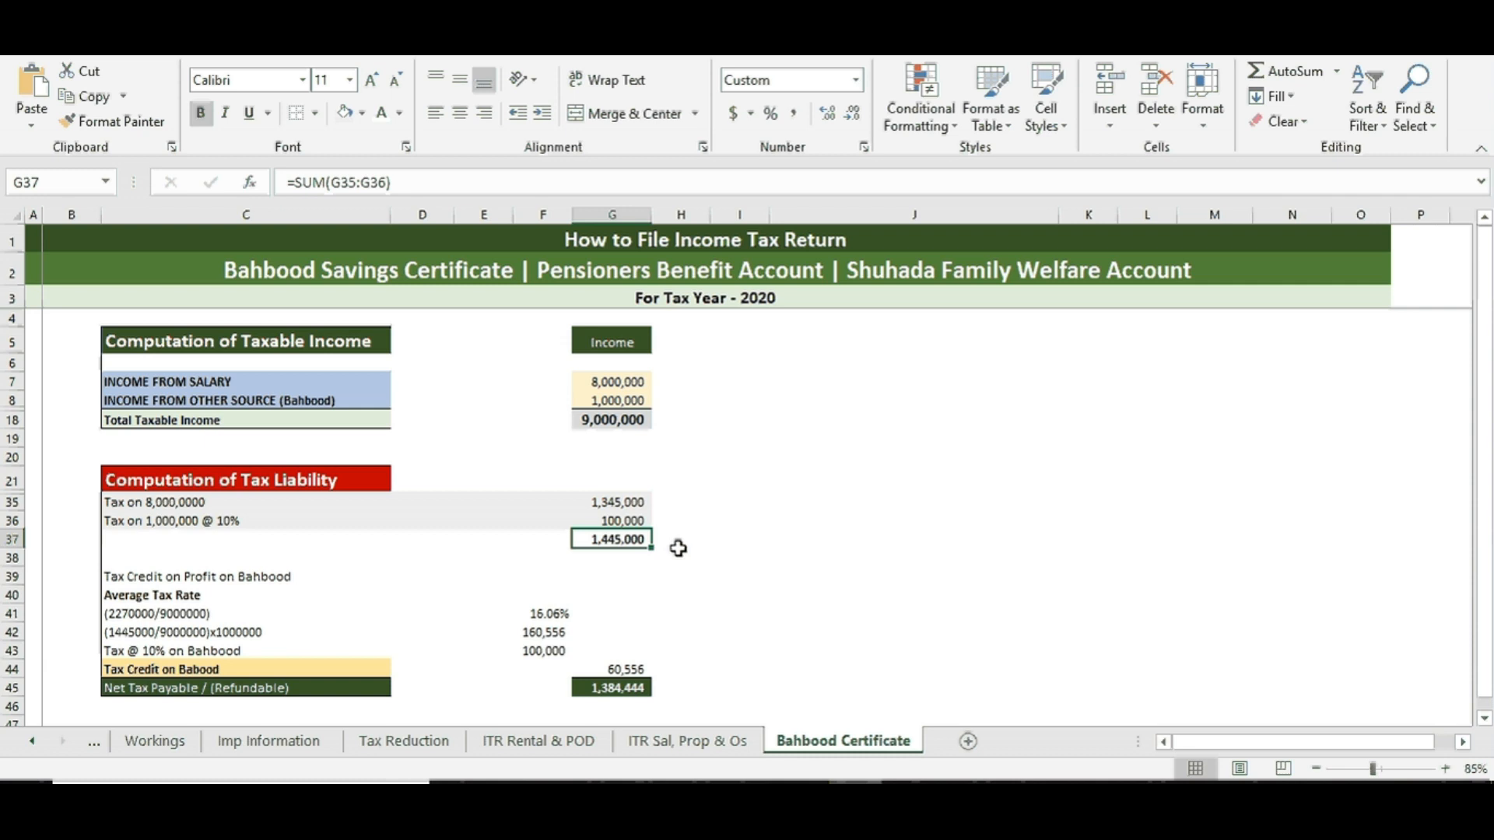
Step: Make the heading "Tax Credit on Profit on Bahbood" in C39 bold and underlined
scroll(168, 542, "down", 1)
left_click(327, 516)
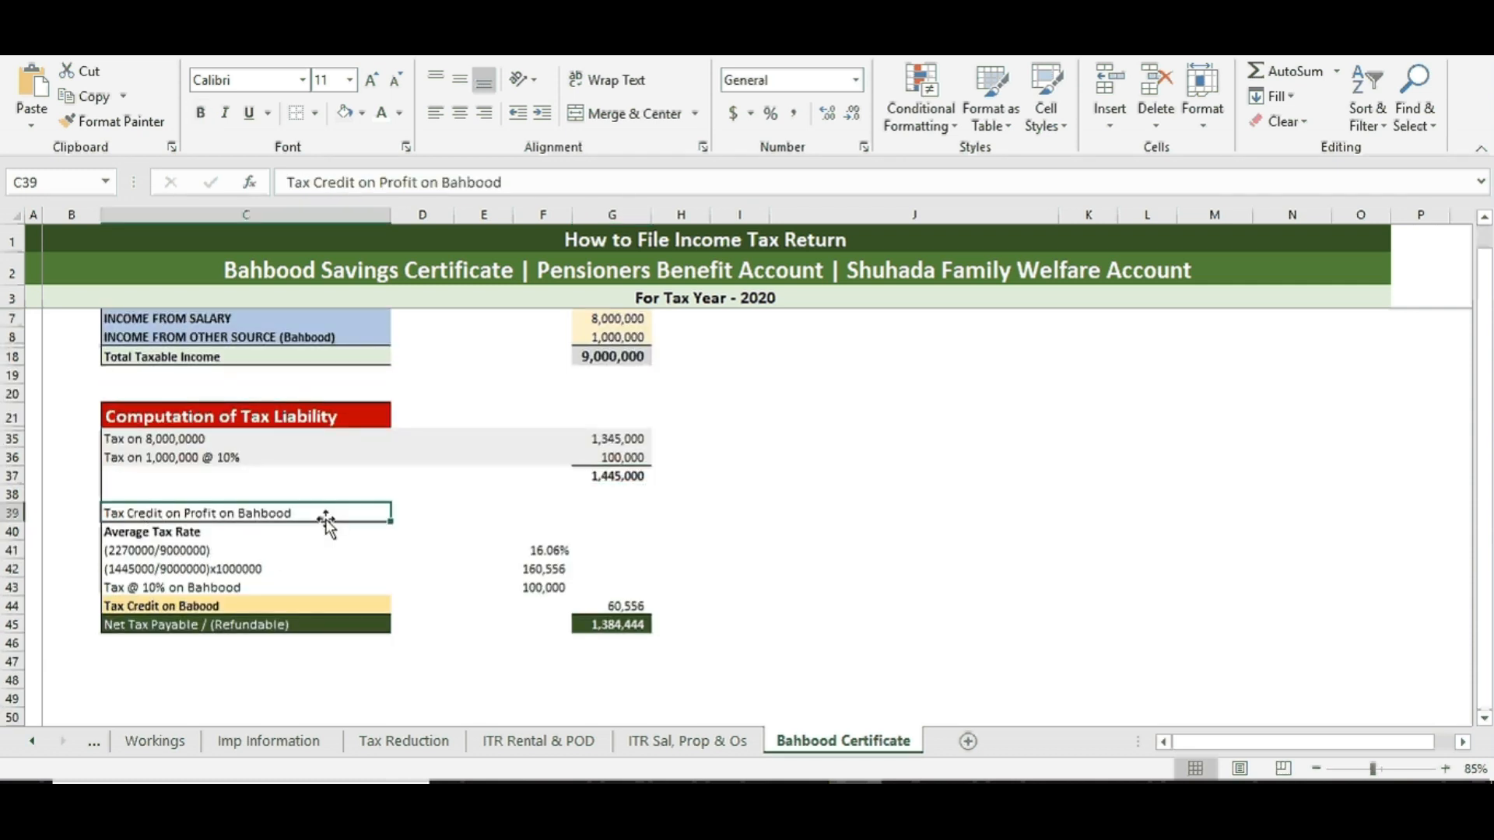
key("ctrl+b")
key("ctrl+u")
left_click(427, 533)
left_click(549, 620)
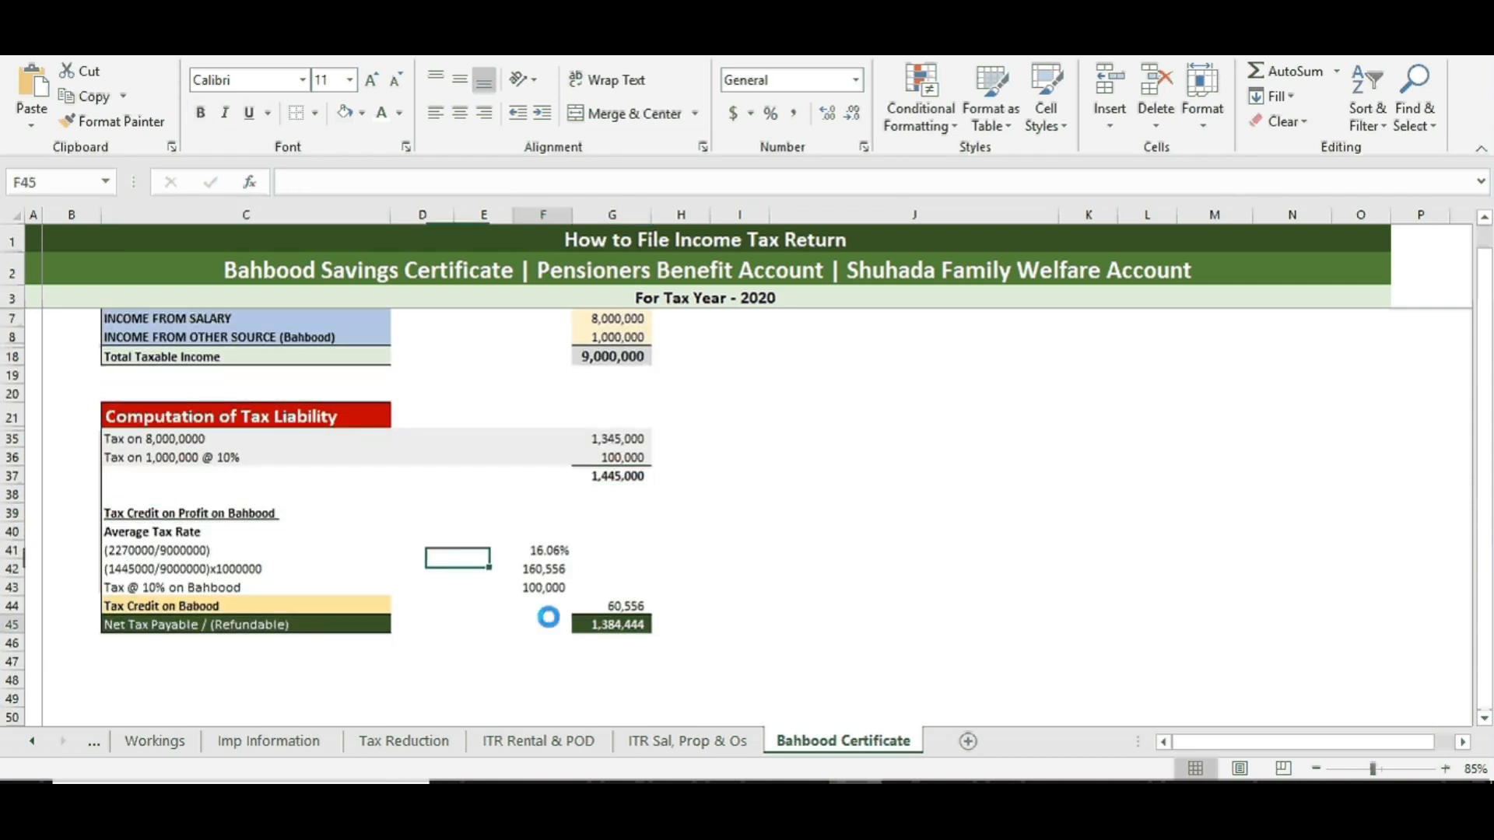
Step: Calculate the average tax rate in J37 by dividing total tax by total taxable income with =G37/G18
left_click(548, 533)
left_click(543, 552)
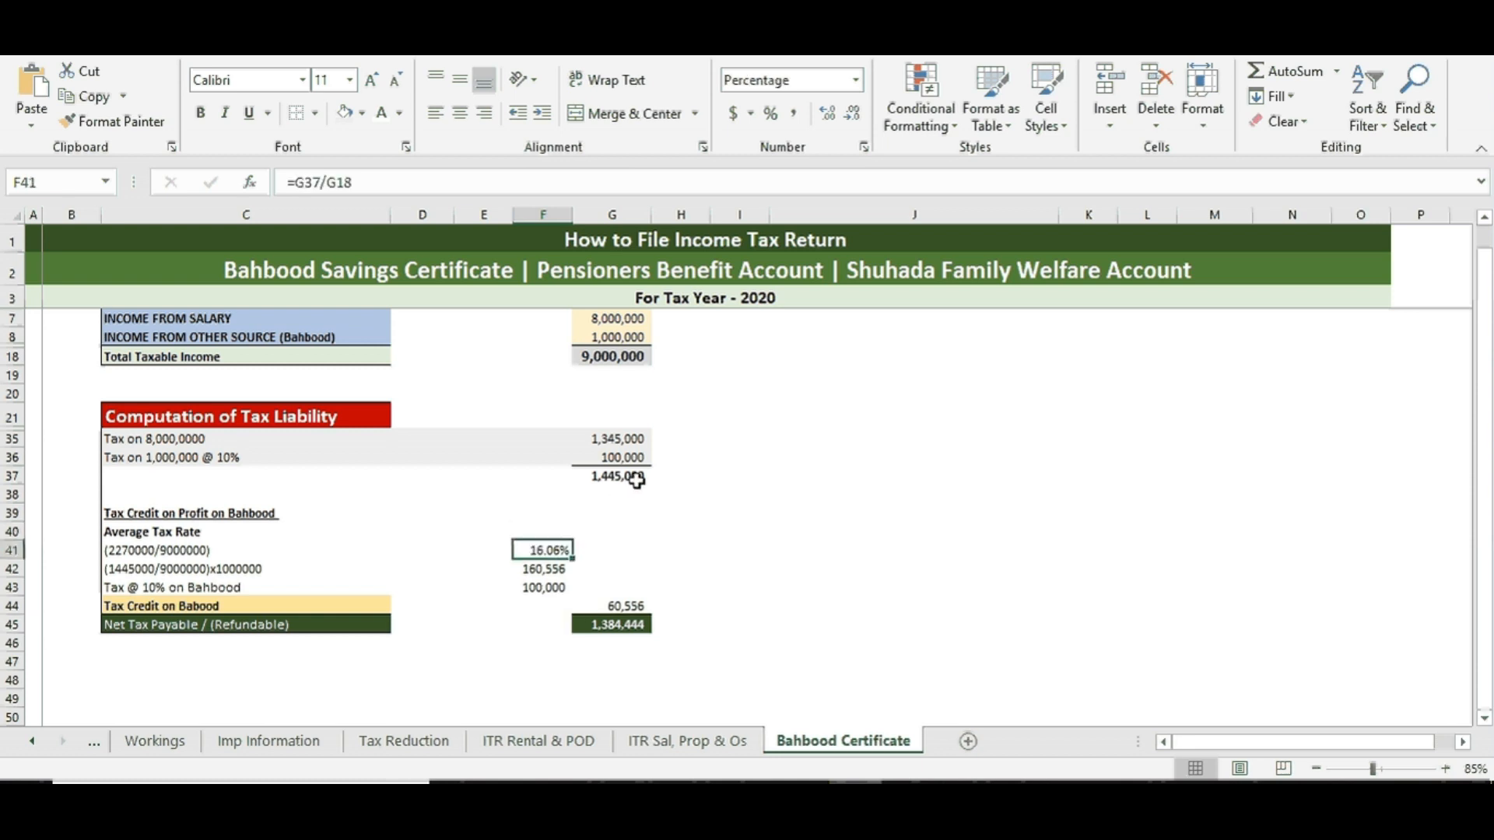
left_click(639, 478)
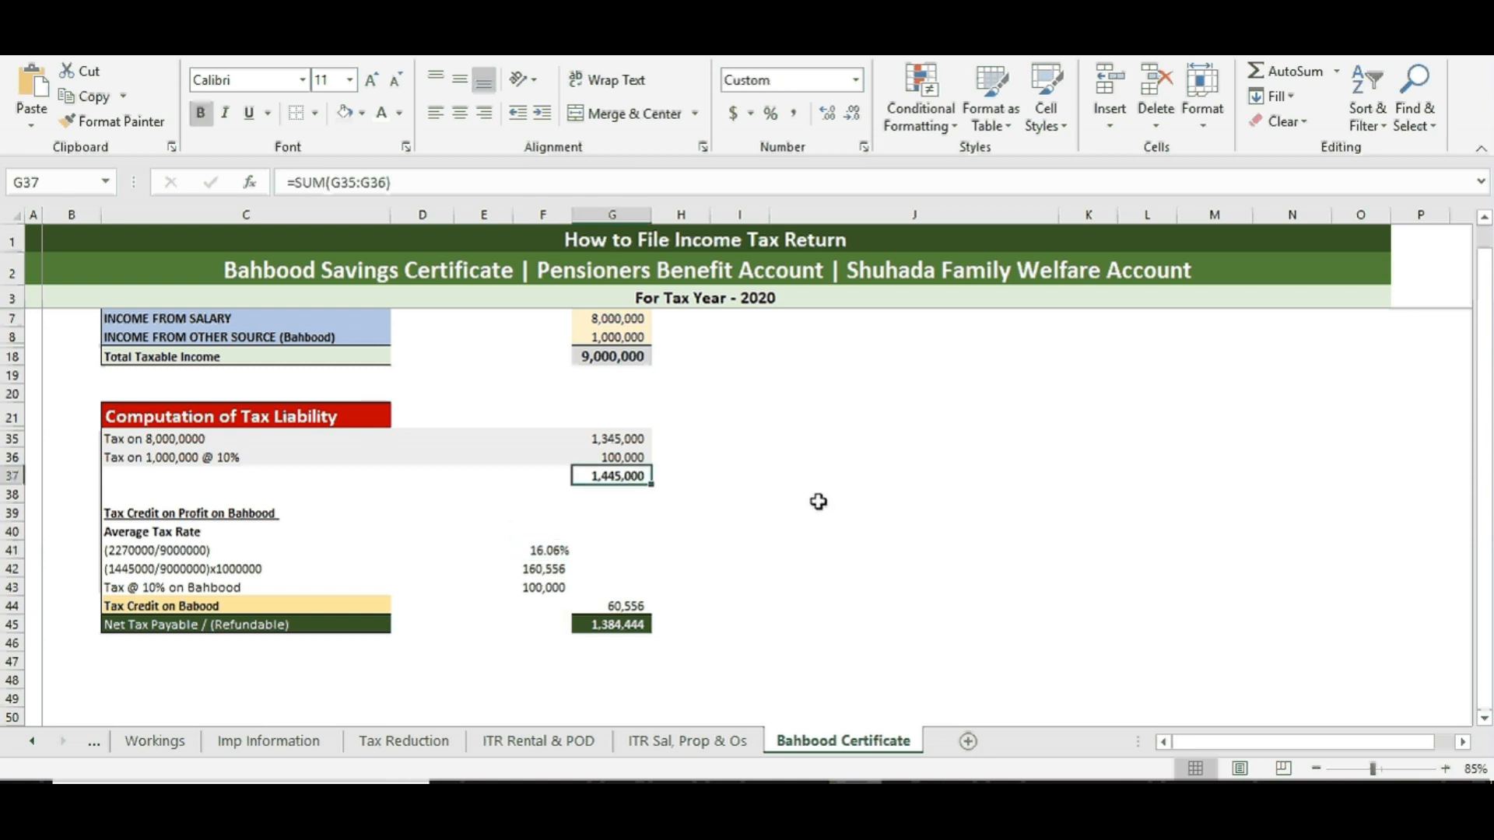
left_click(877, 473)
type("=")
key("Left")
key("Left")
key("Left")
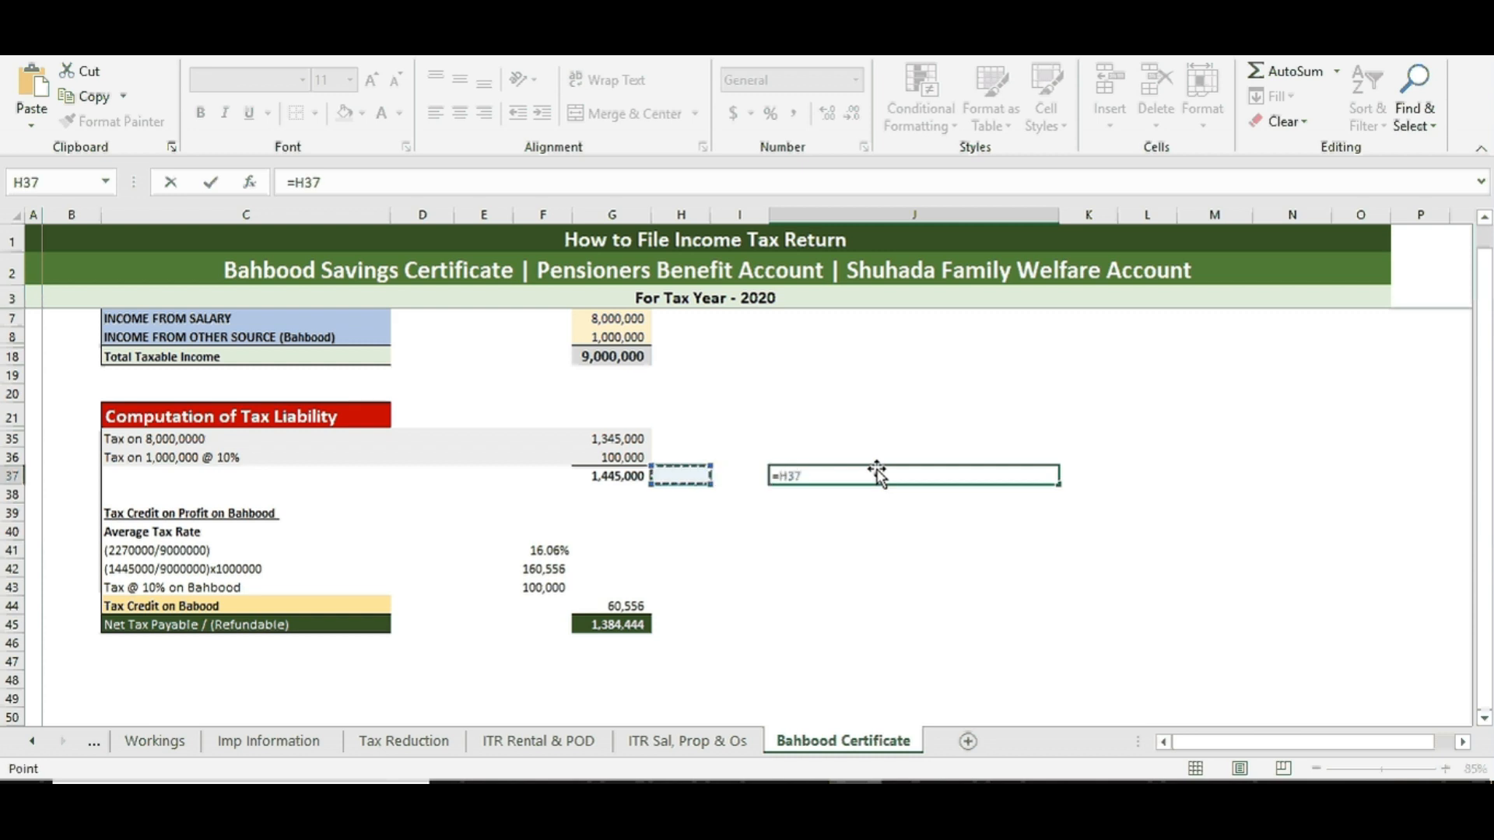
type("/")
key("Left")
key("Left")
key("Left")
key("Up")
key("Up")
key("Up")
key("Up")
key("Up")
key("Up")
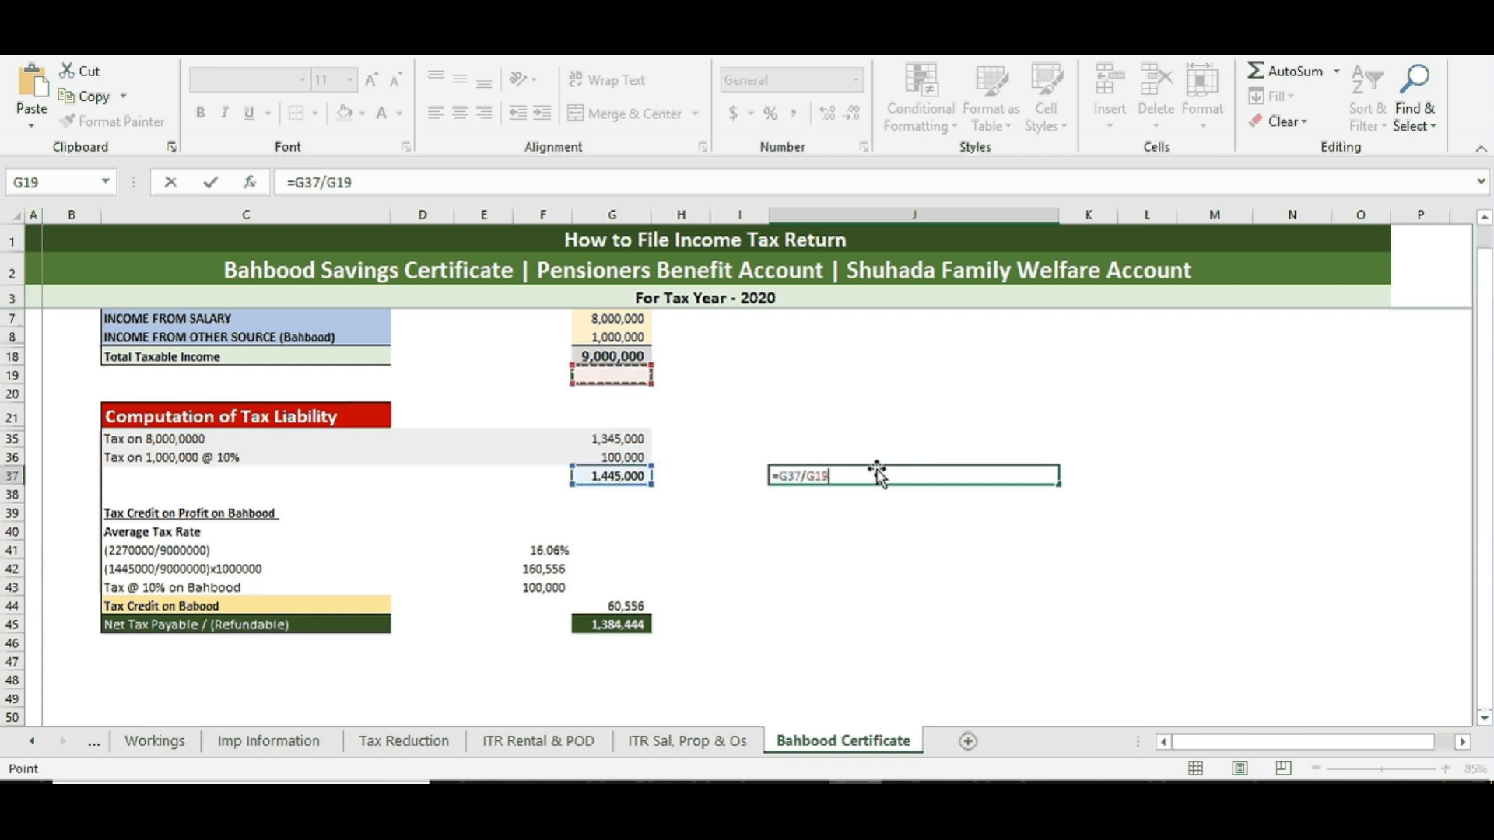
key("Return")
left_click(877, 472)
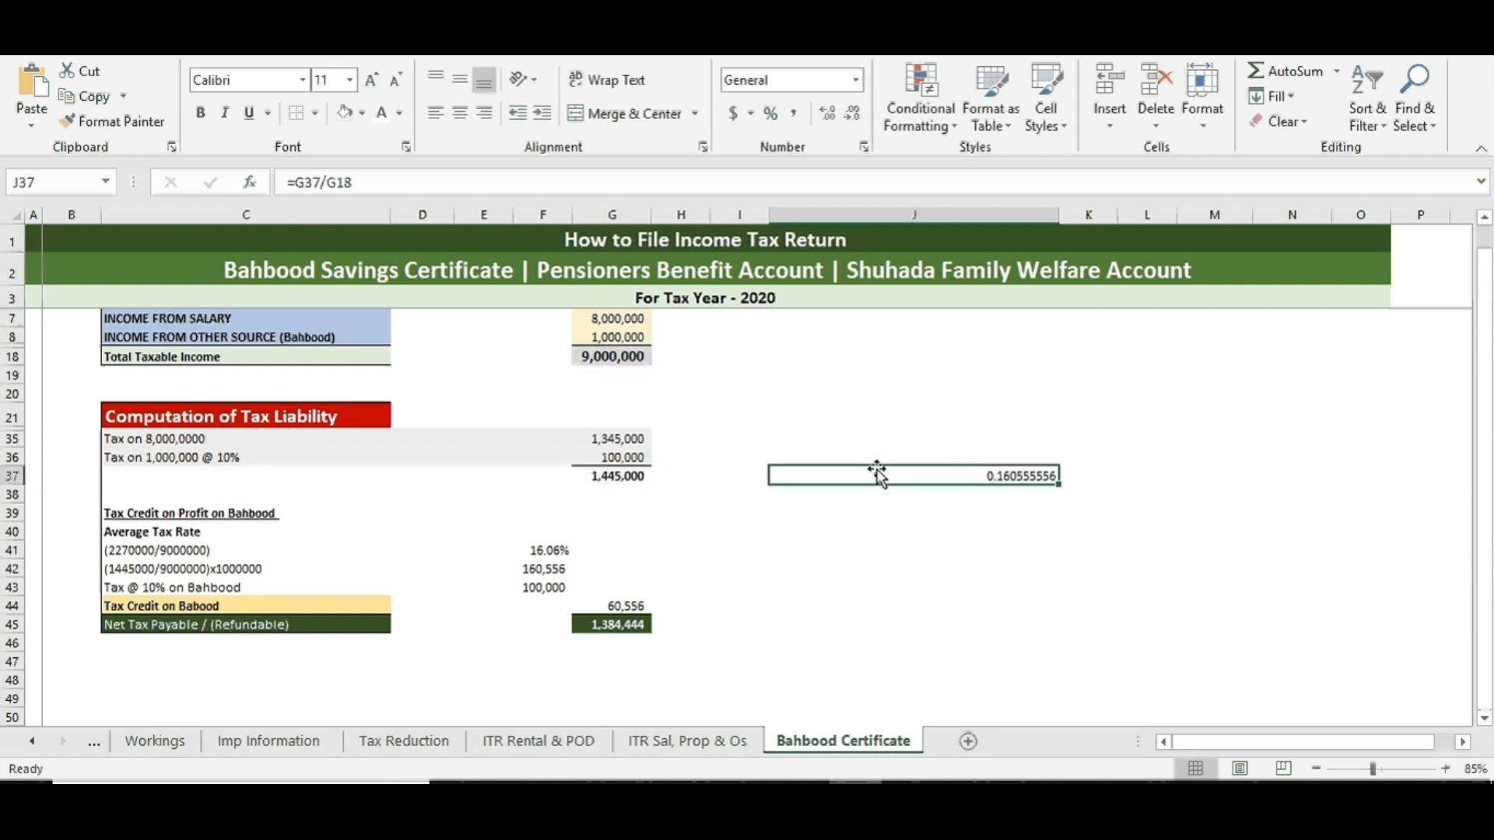
Step: Format the trial rate in J37 as a percentage with two decimal places and clear the cell's contents
left_click(771, 113)
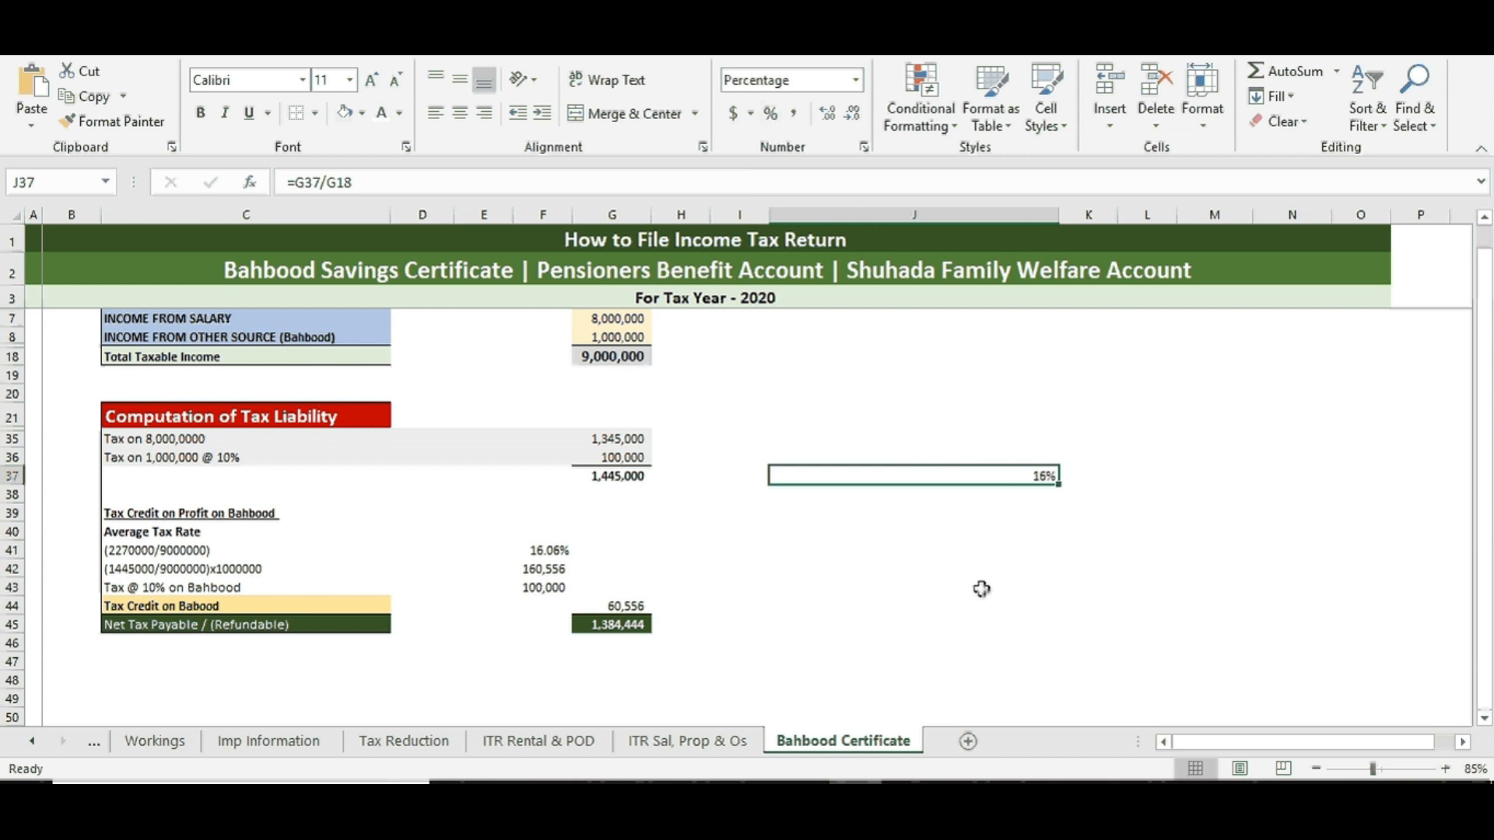
left_click(827, 113)
left_click(827, 113)
left_click(1034, 550)
left_click(1038, 482)
key("Delete")
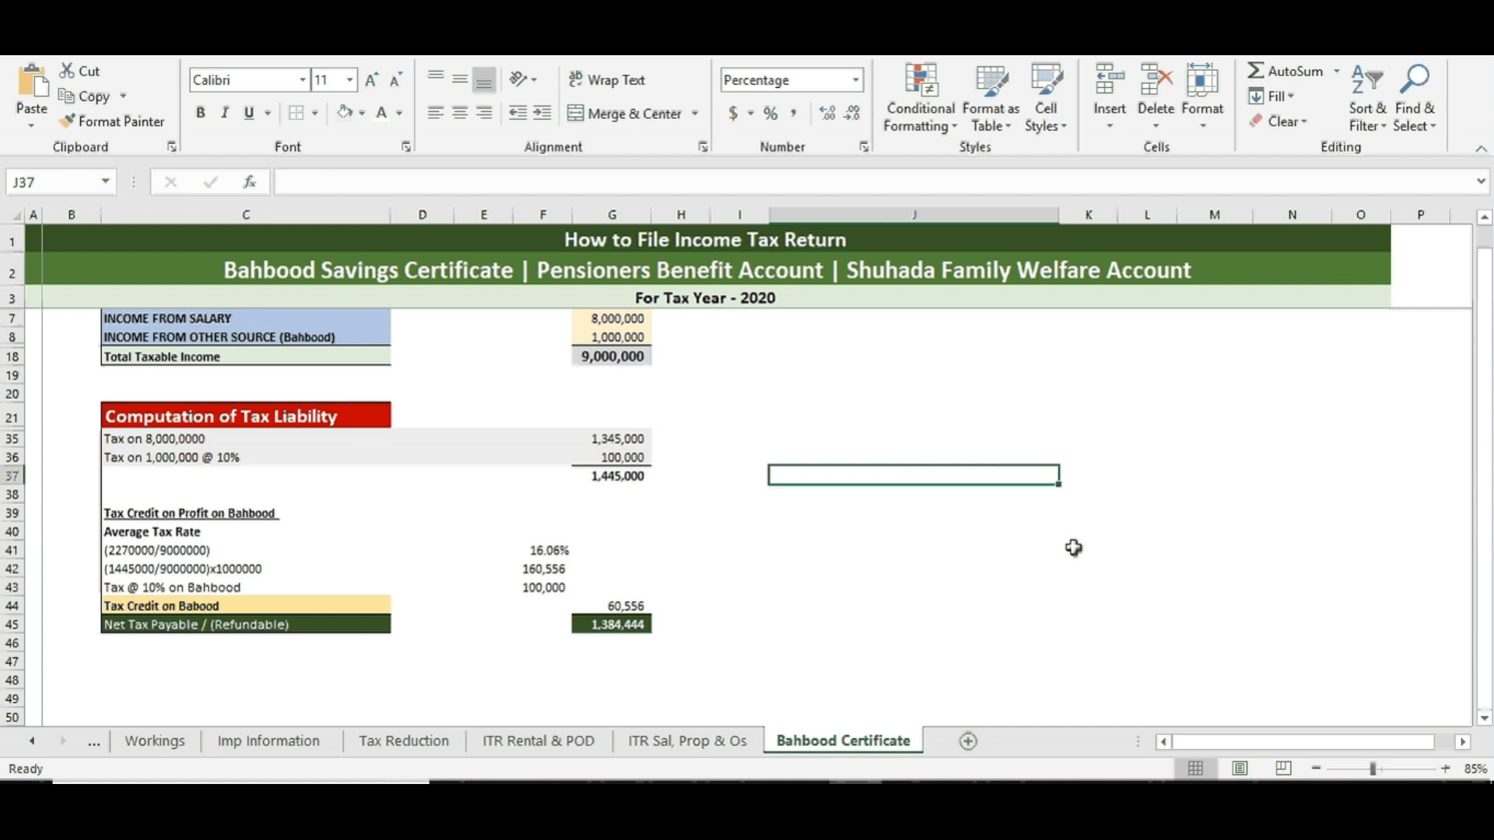
Step: Correct the average tax rate label in C41 to read (1445000/9000000)
left_click(543, 551)
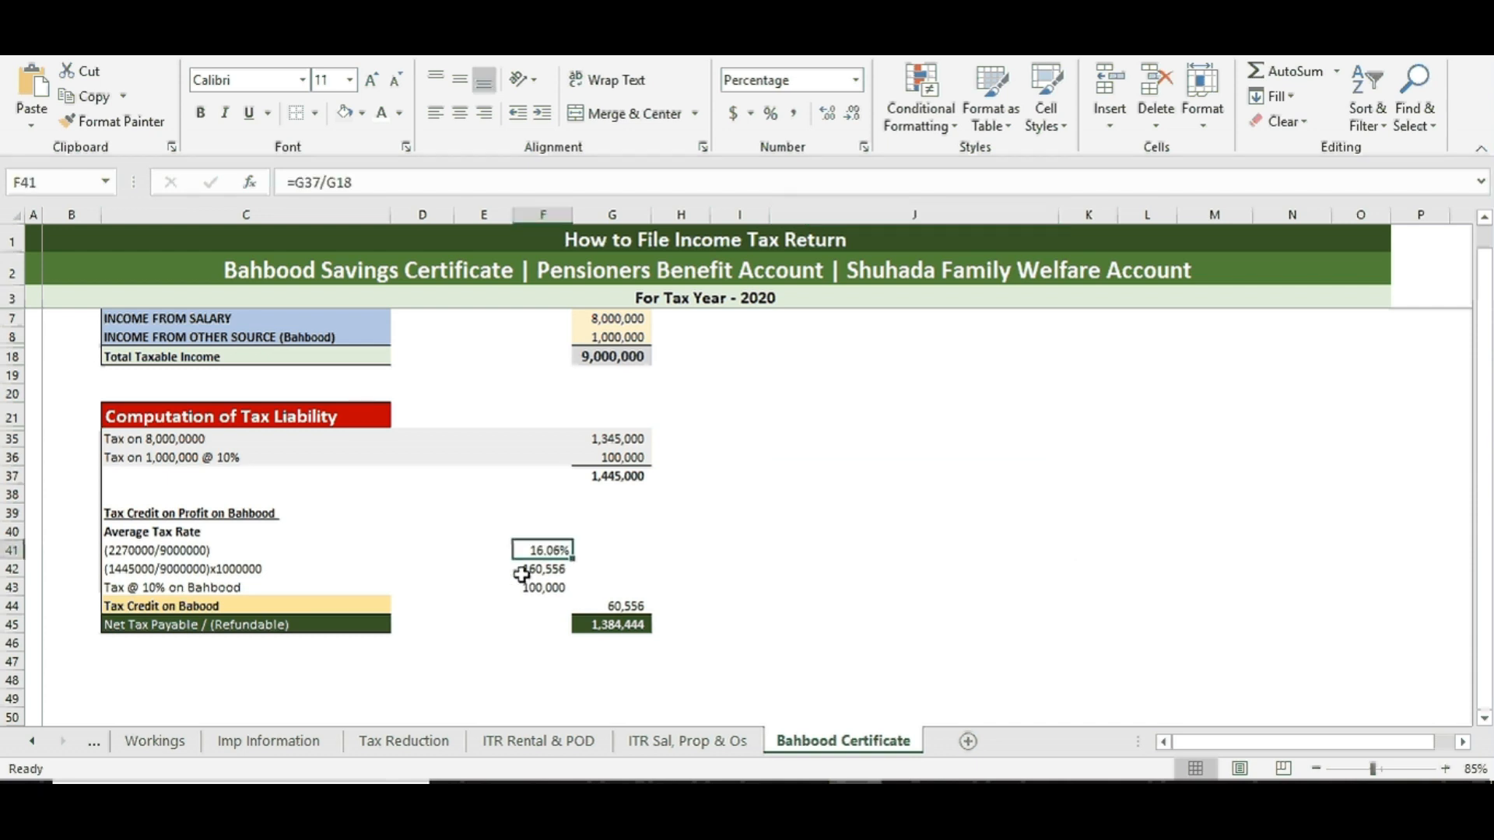
double_click(151, 550)
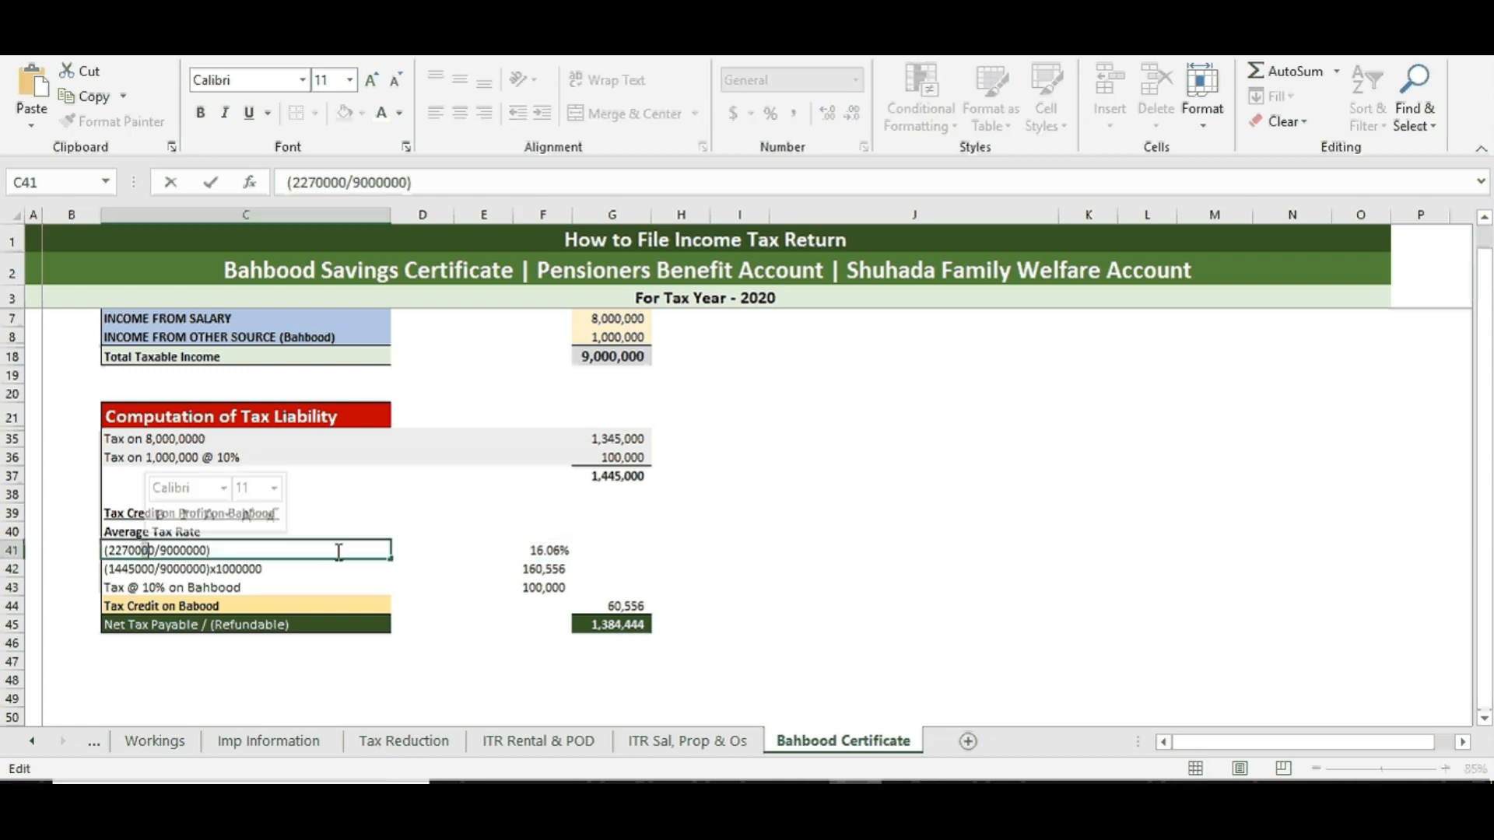
key("Left")
key("Left")
key("Left")
key("Left")
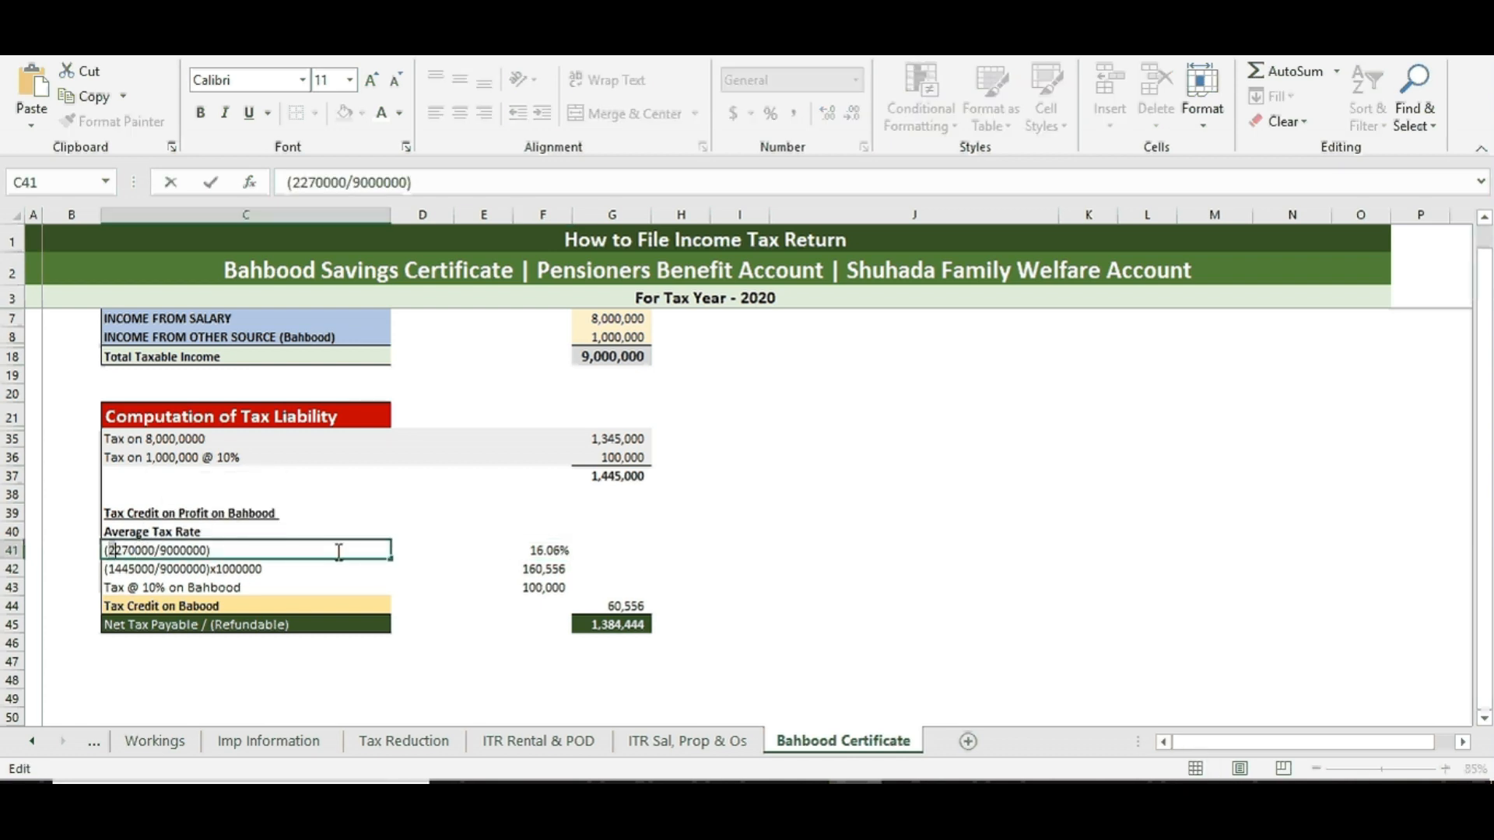
key("shift+Right")
key("shift+Right")
key("shift+Right")
key("shift+Right")
key("shift+Right")
type("1445")
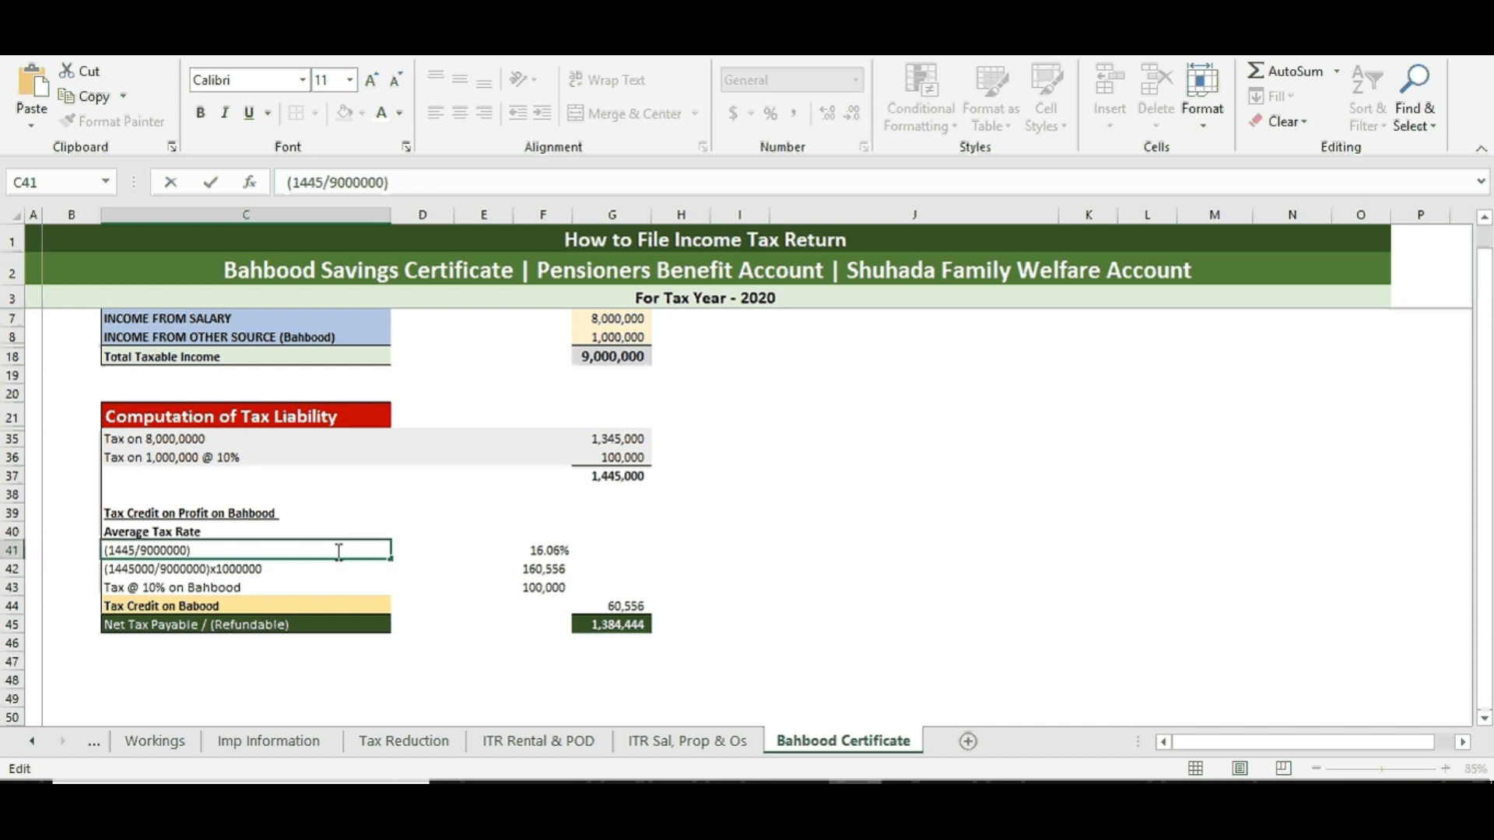
type("000")
key("Return")
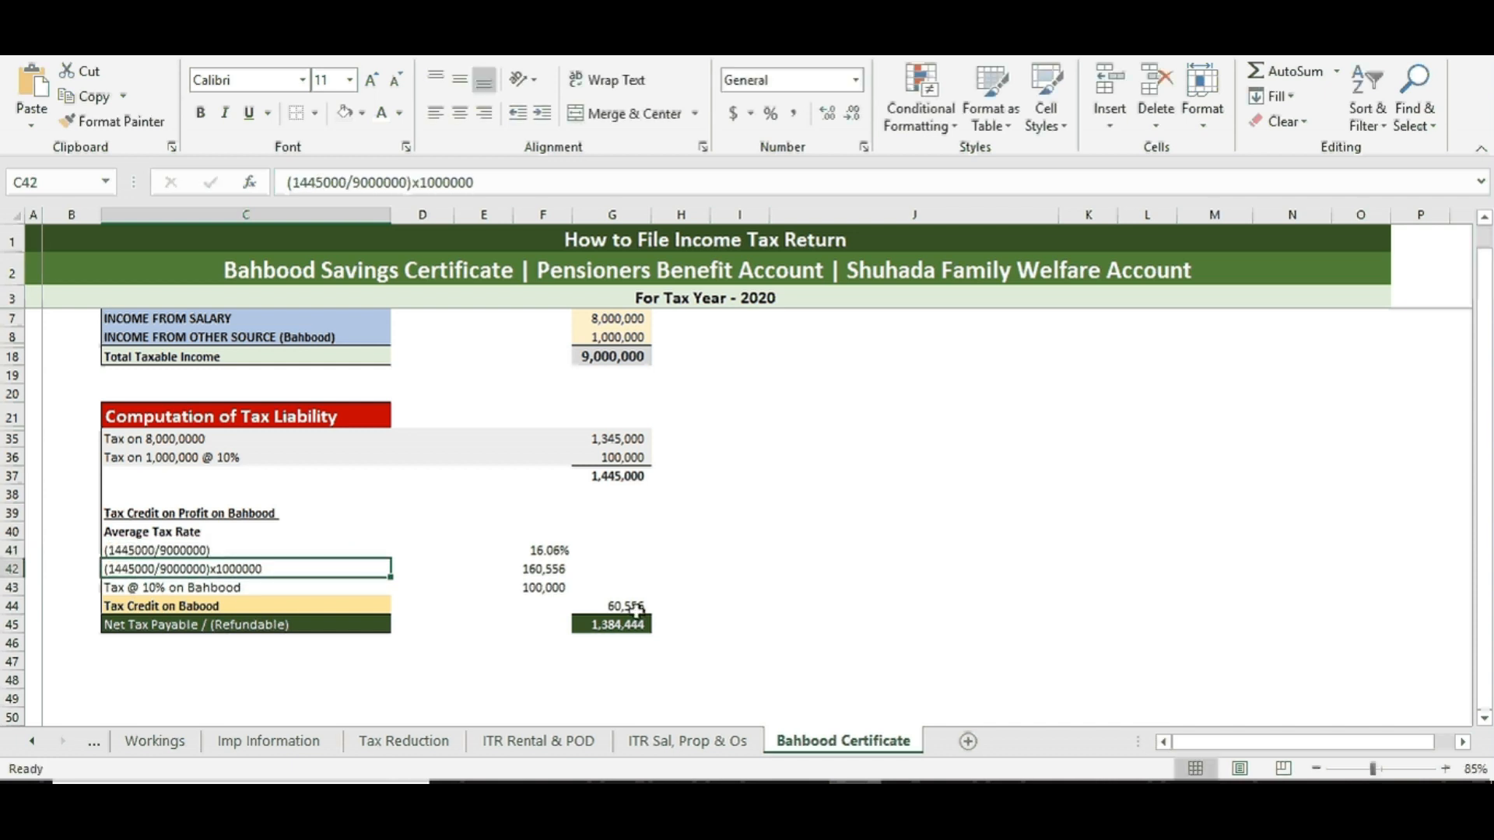
Step: Calculate the Bahbood profit's tax at the average rate in I37 with =G37/G18*G8
left_click(550, 552)
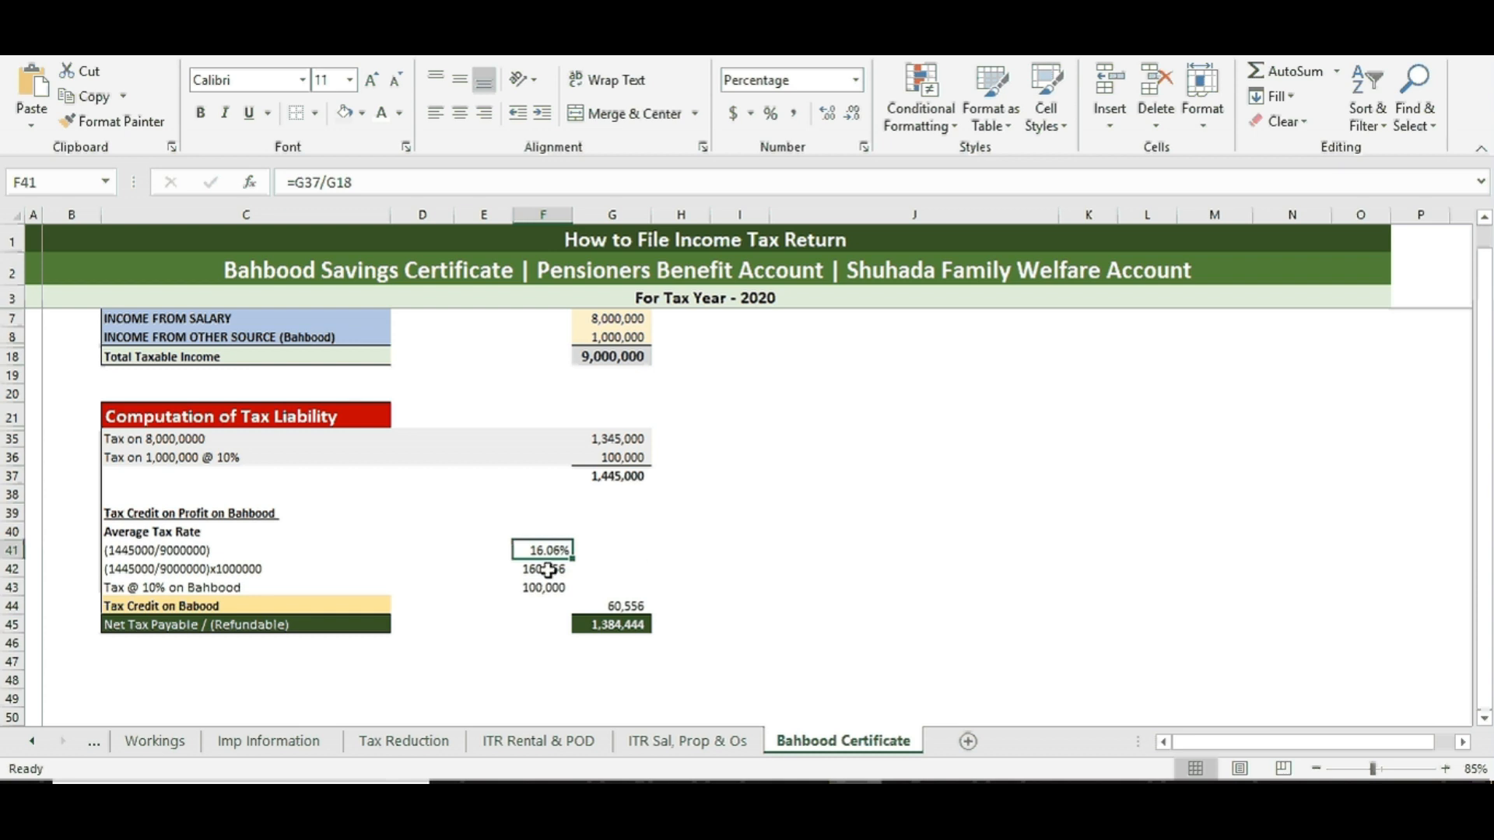
left_click(725, 475)
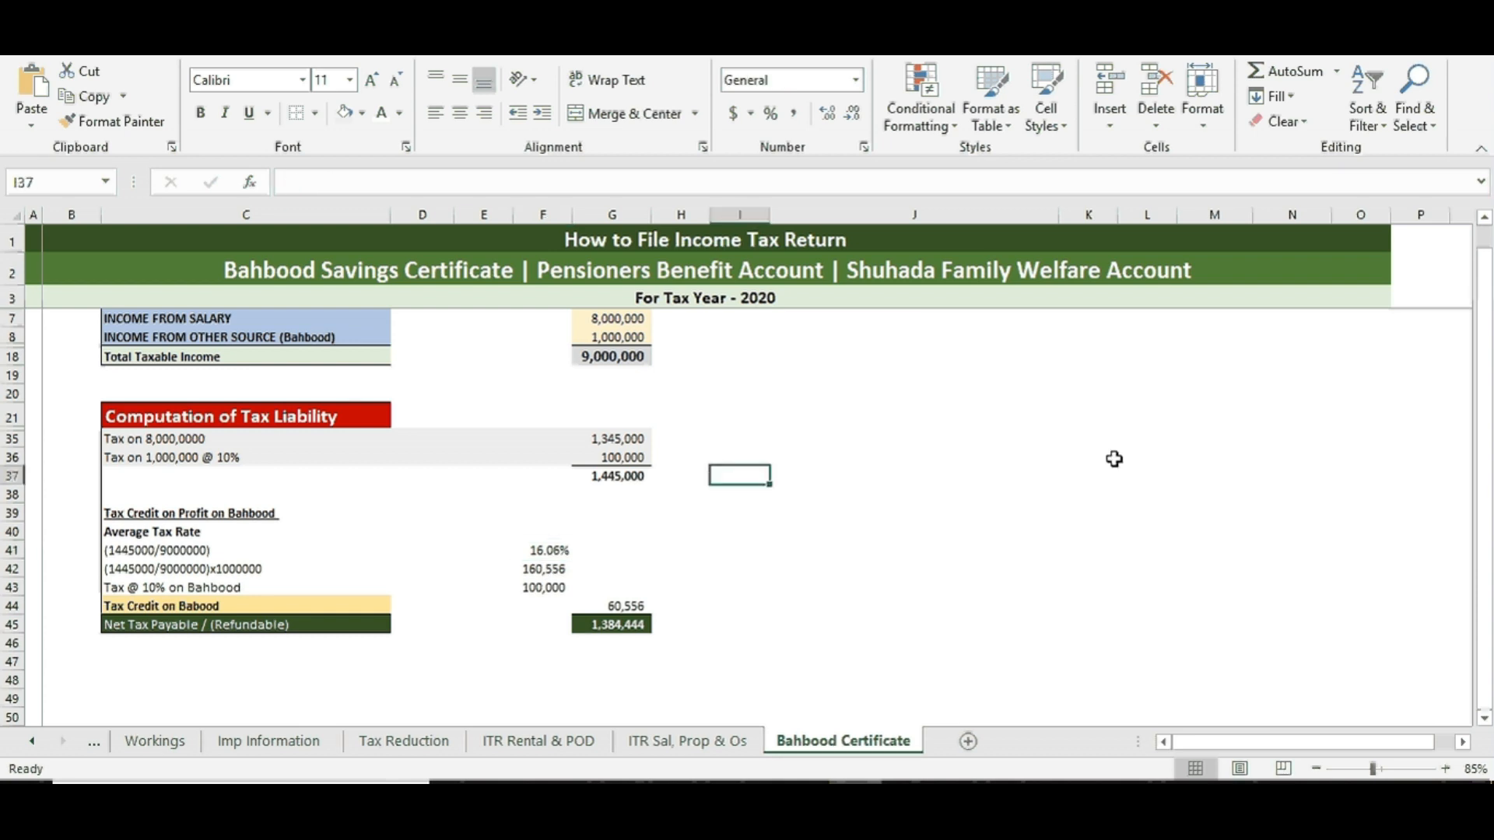
type("=G37/")
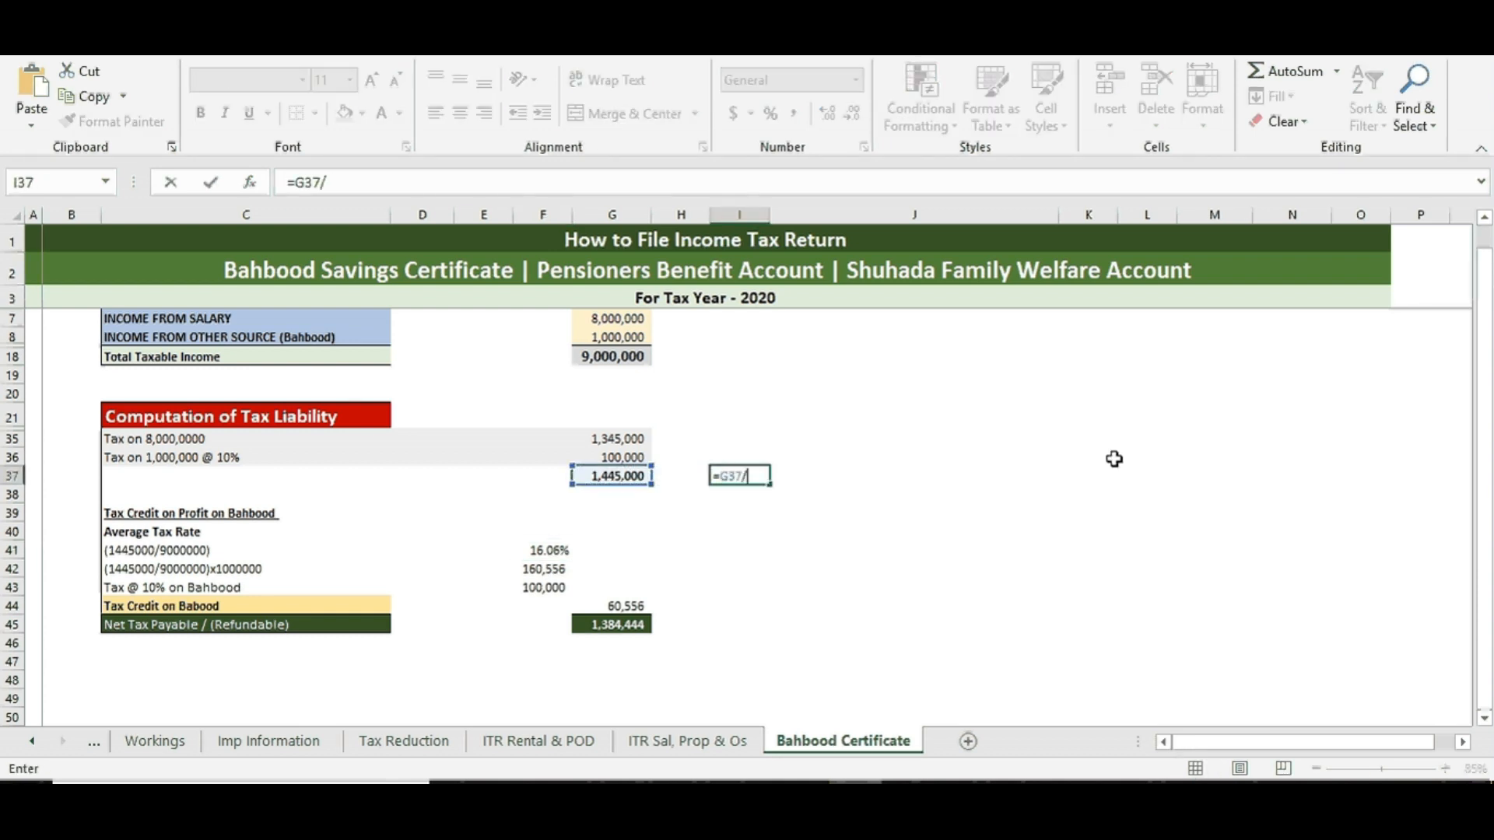
key("Left")
key("Left")
key("Up")
key("Up")
key("Up")
key("Up")
key("Up")
key("Up")
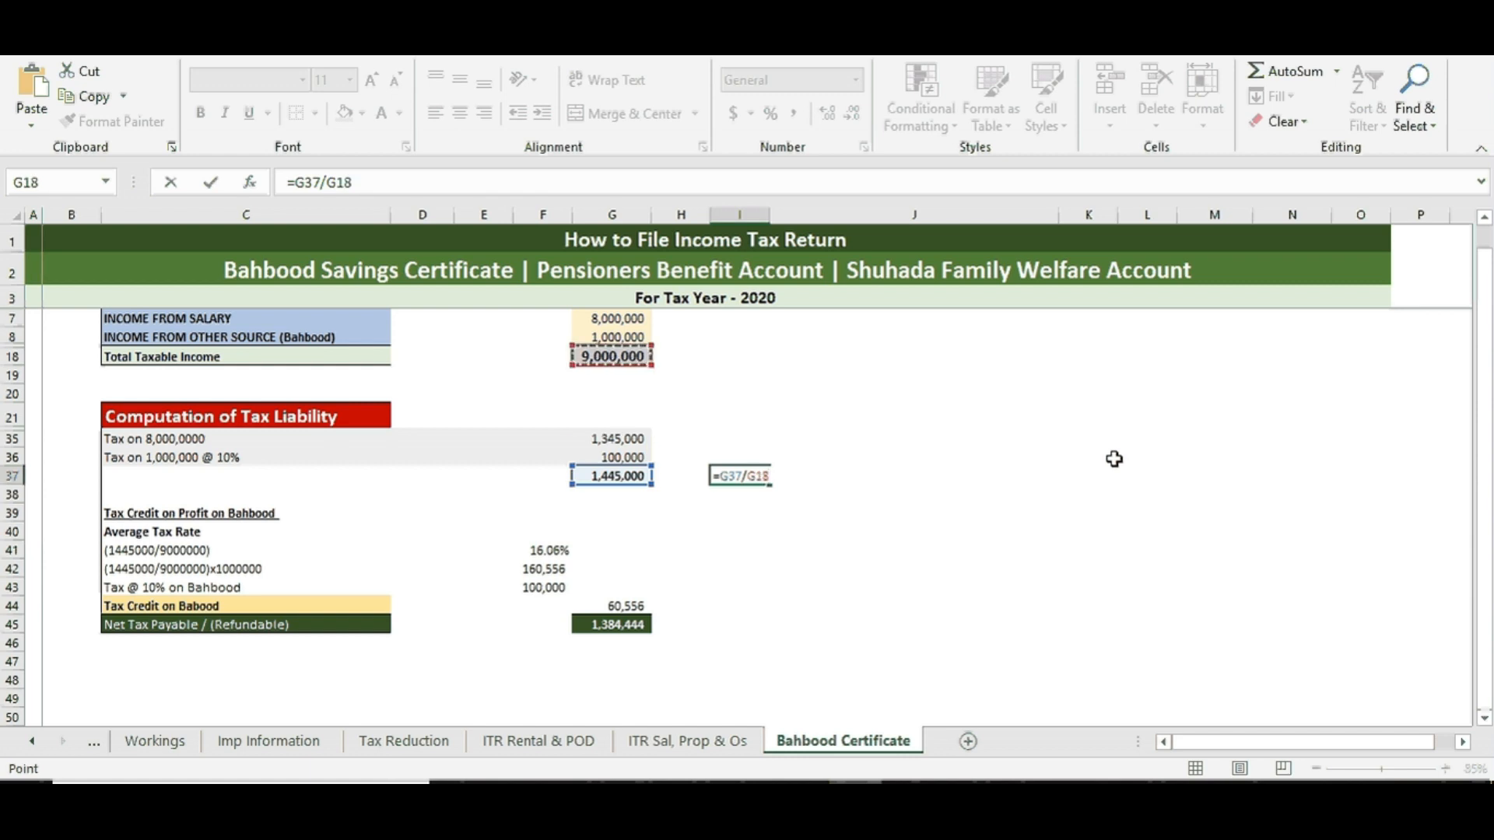
type("*")
key("Left")
key("Left")
key("Up")
key("Up")
key("Up")
key("Up")
key("Up")
key("Up")
key("Up")
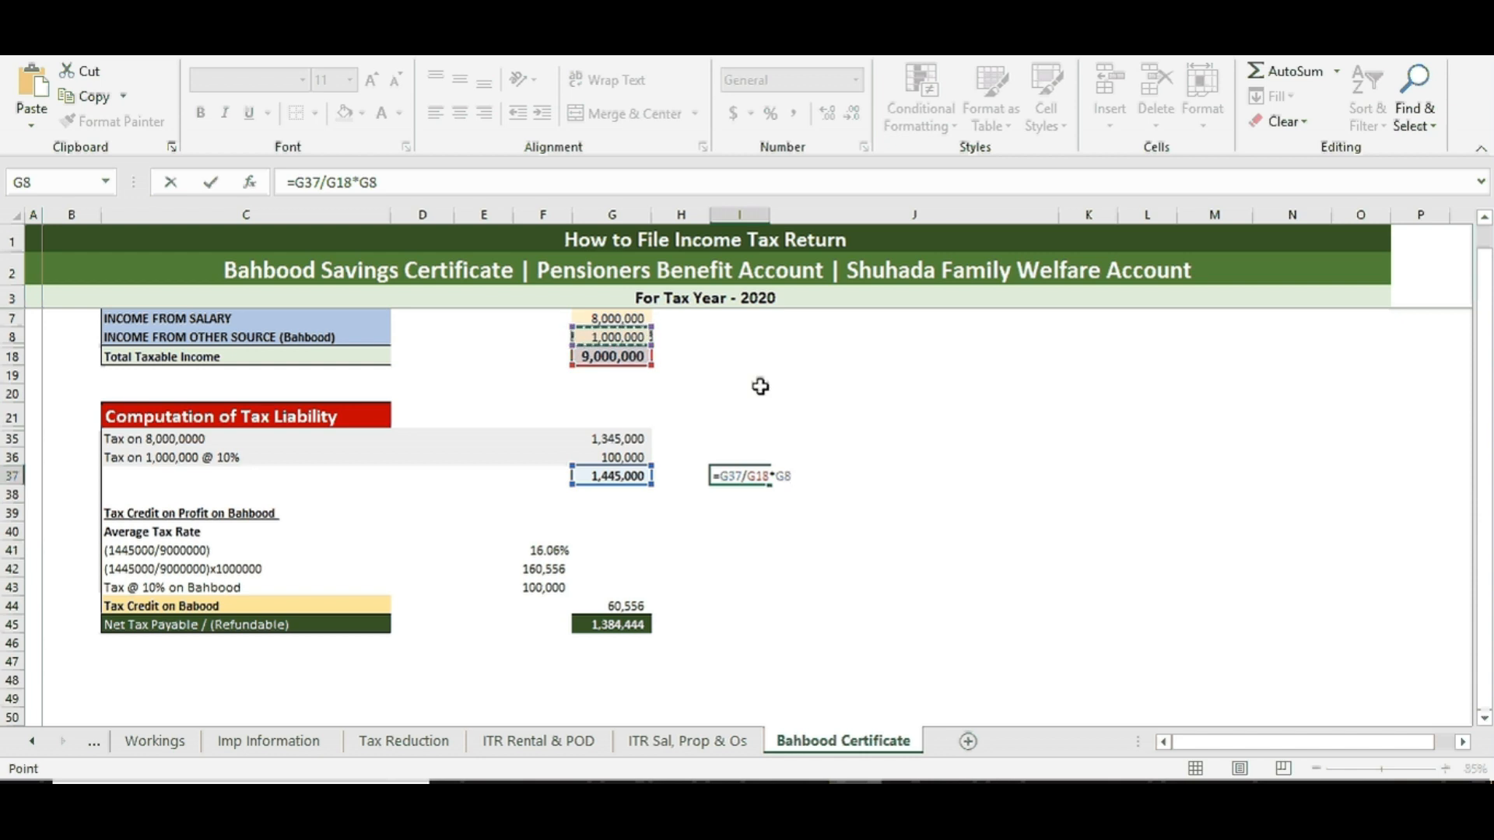
key("Return")
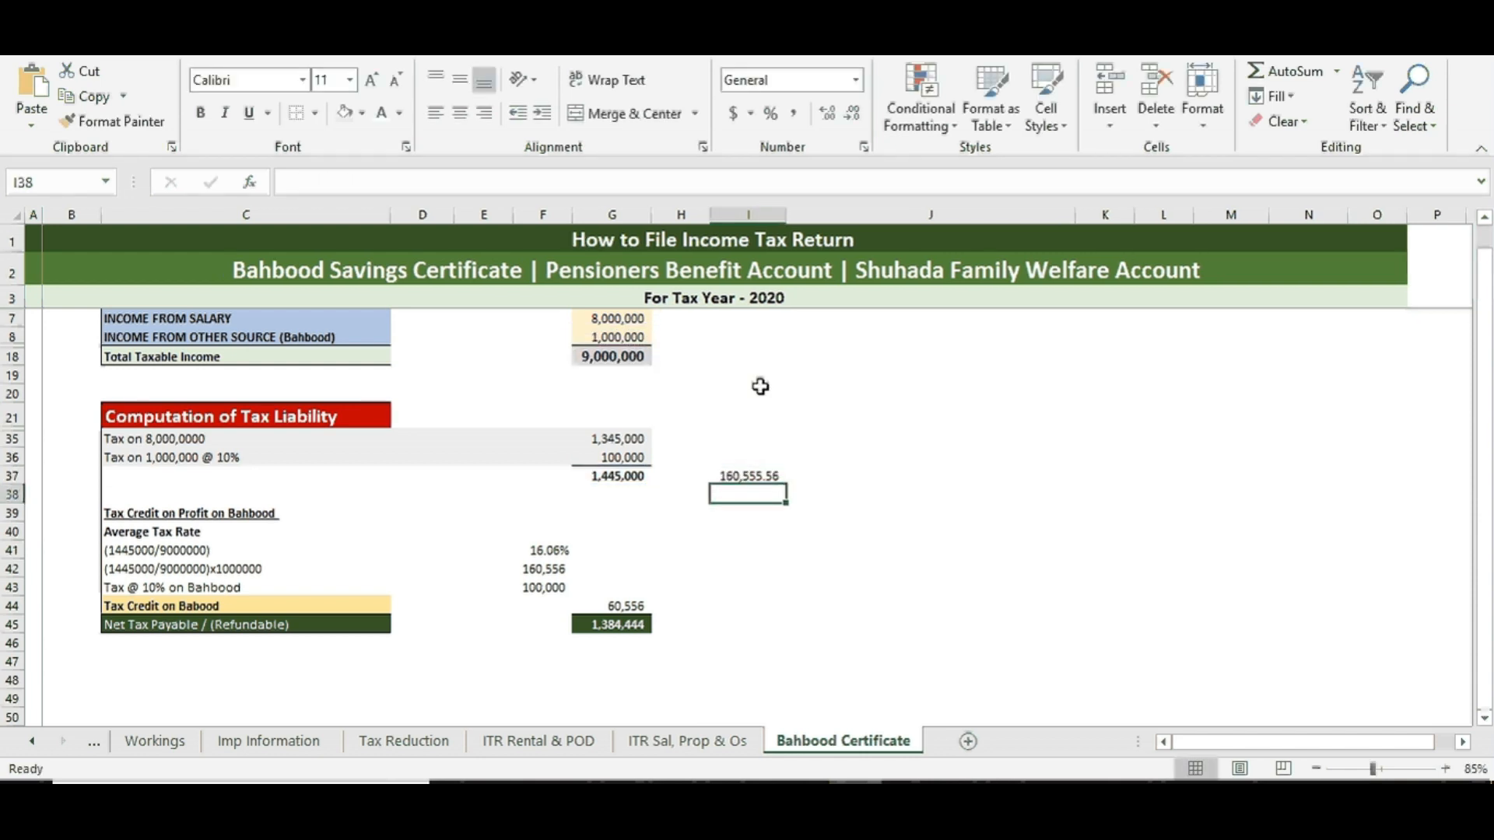
Step: Compare the trial calculation in I37 with the formula in F42 and clear I37
left_click(752, 477)
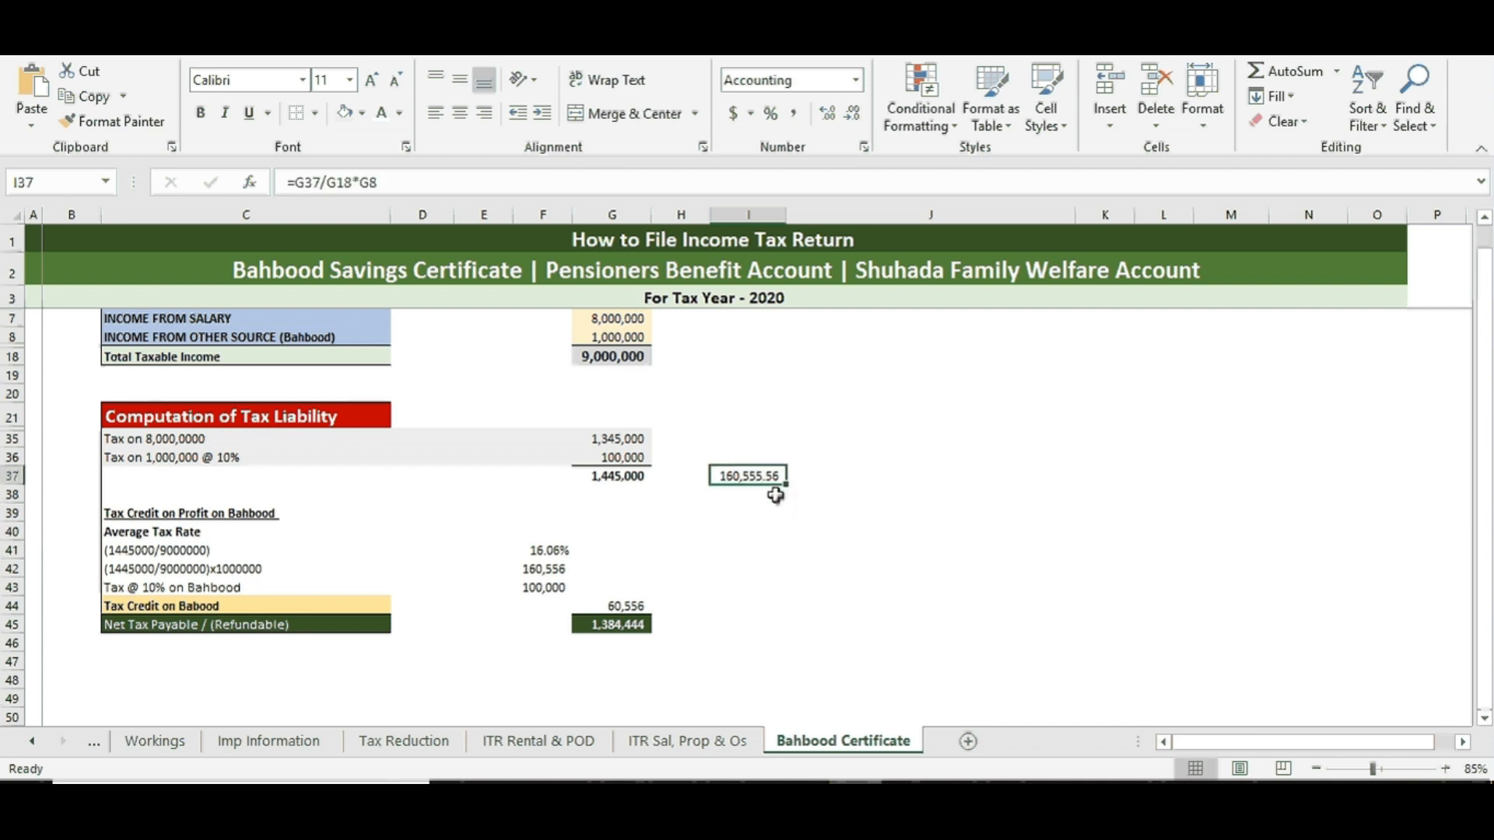
left_click(534, 573)
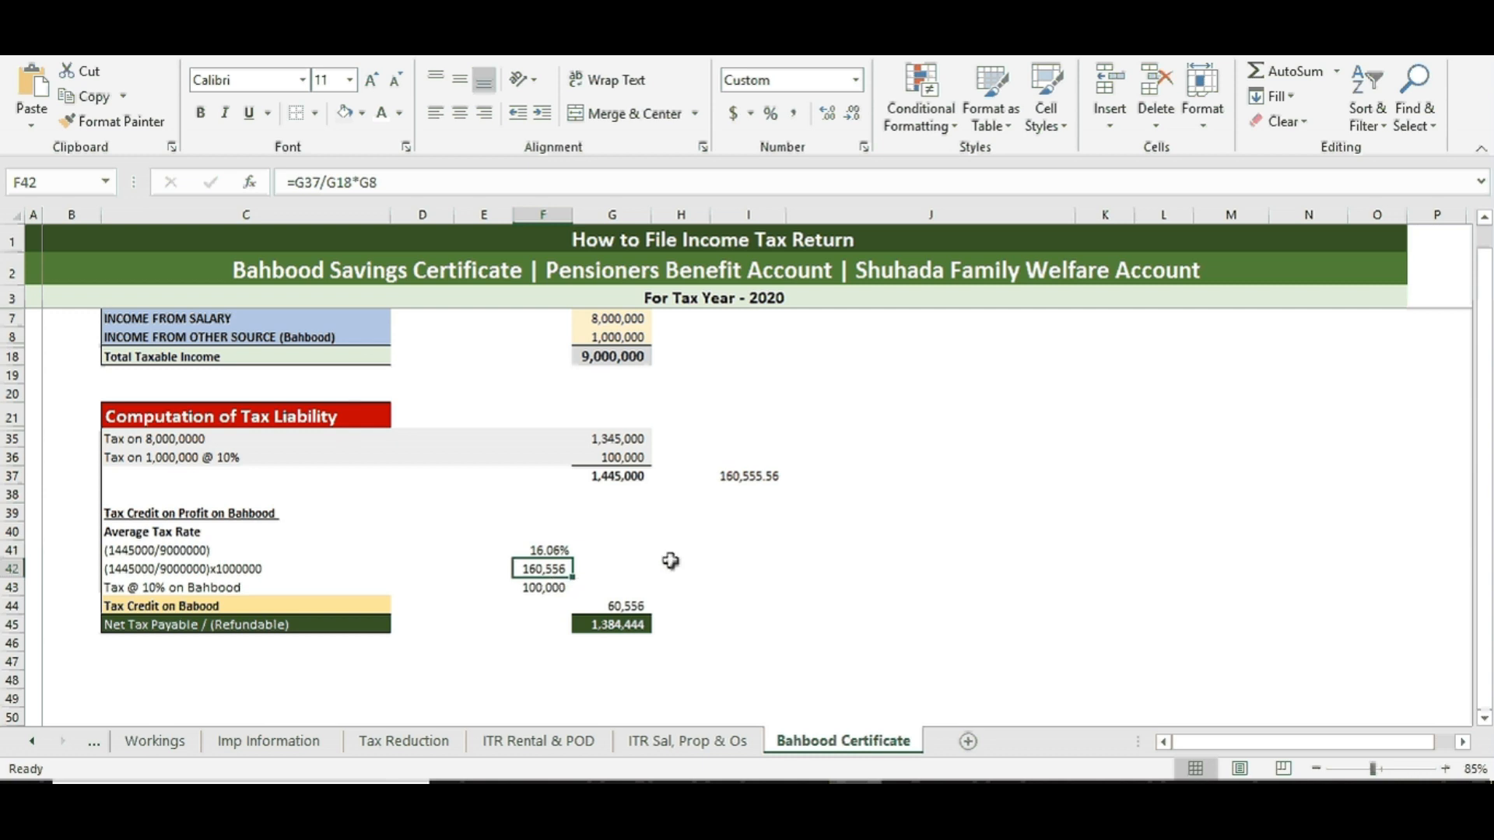
left_click(748, 475)
key("Delete")
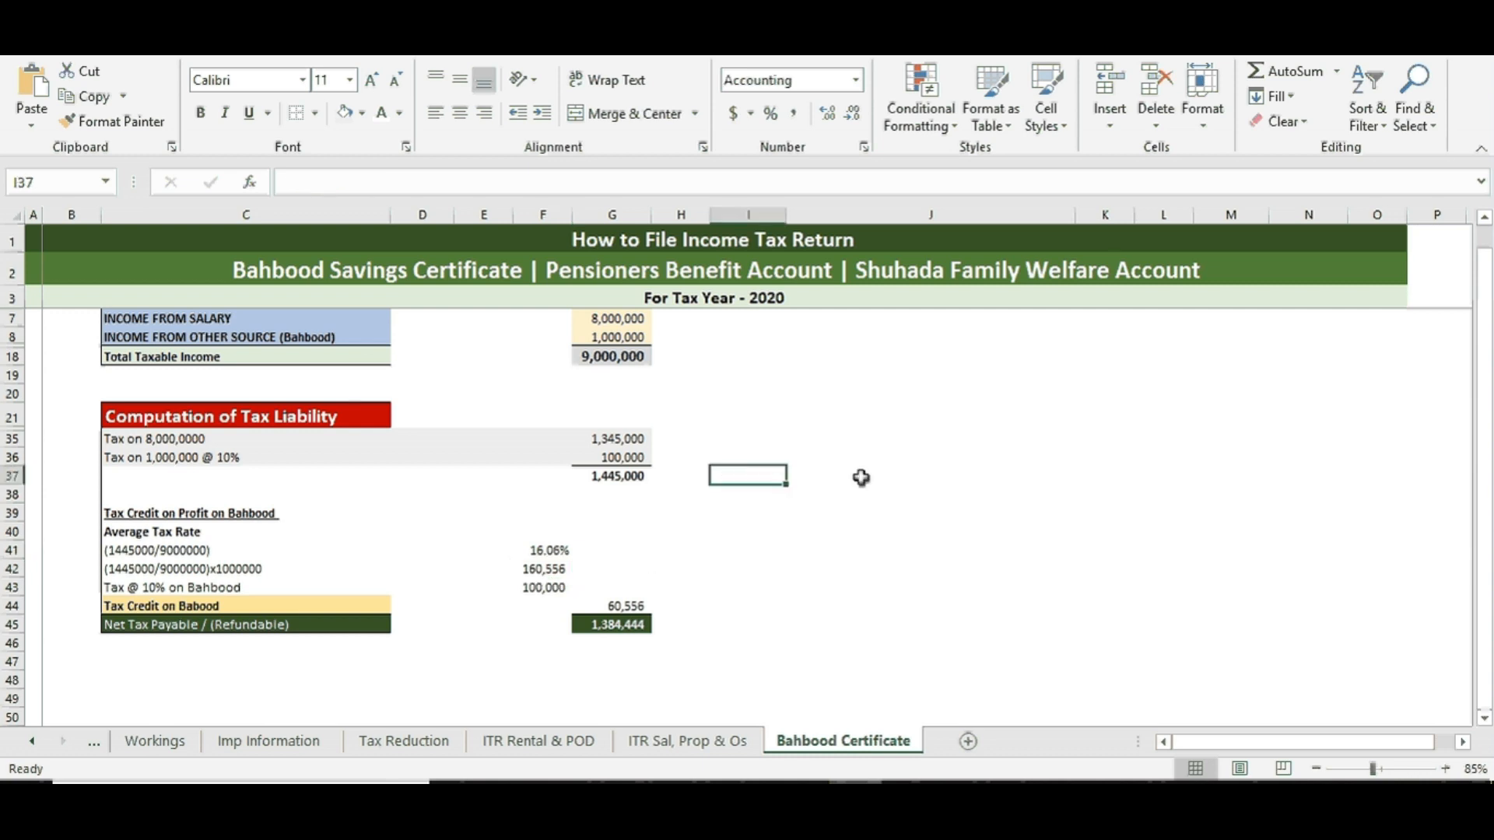
Step: Review the 10% Bahbood tax in F43 against row 36 and the average-rate tax in F42
left_click(562, 590)
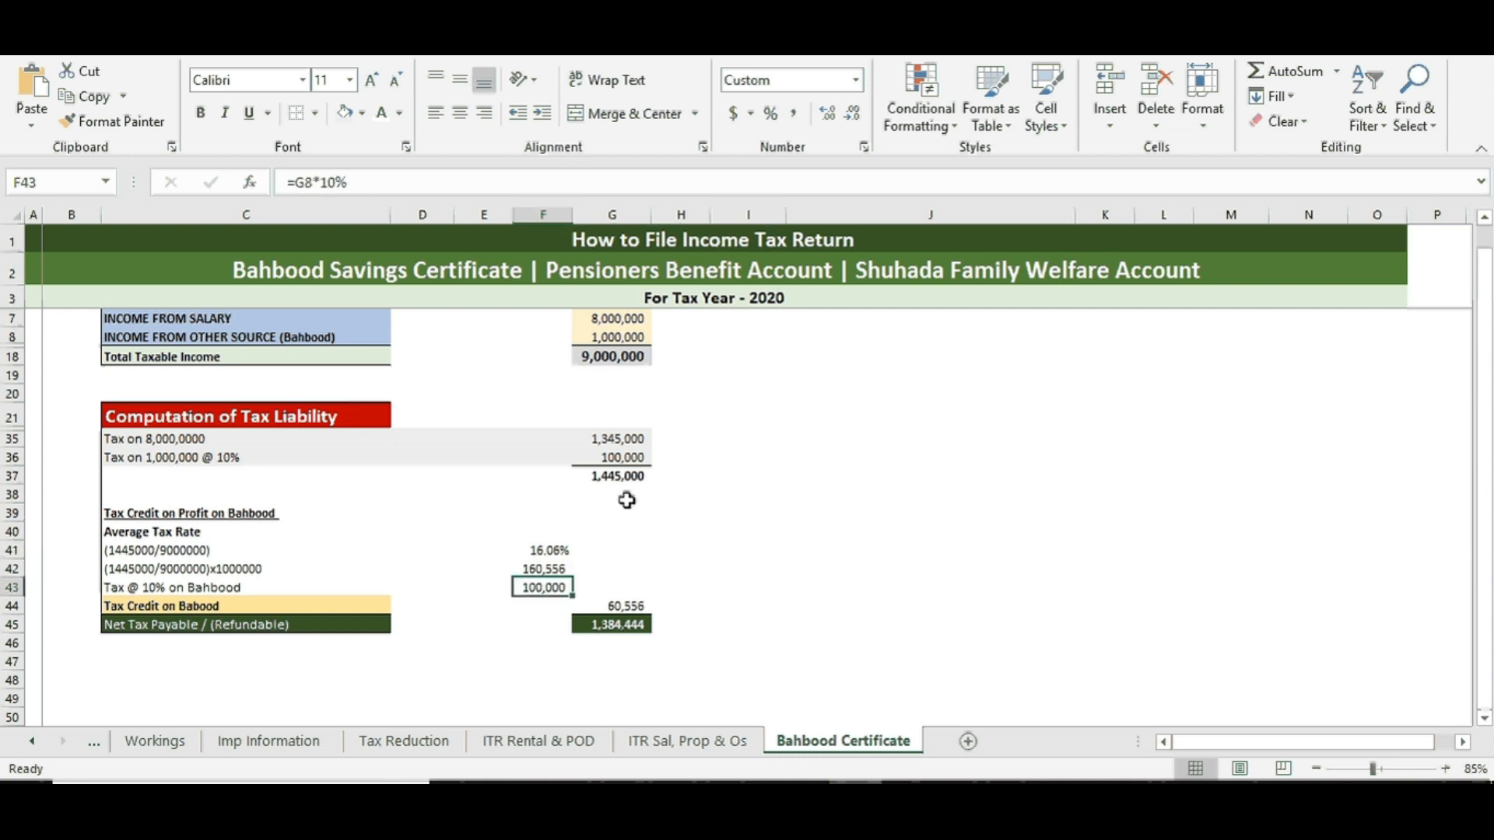
left_click(241, 459)
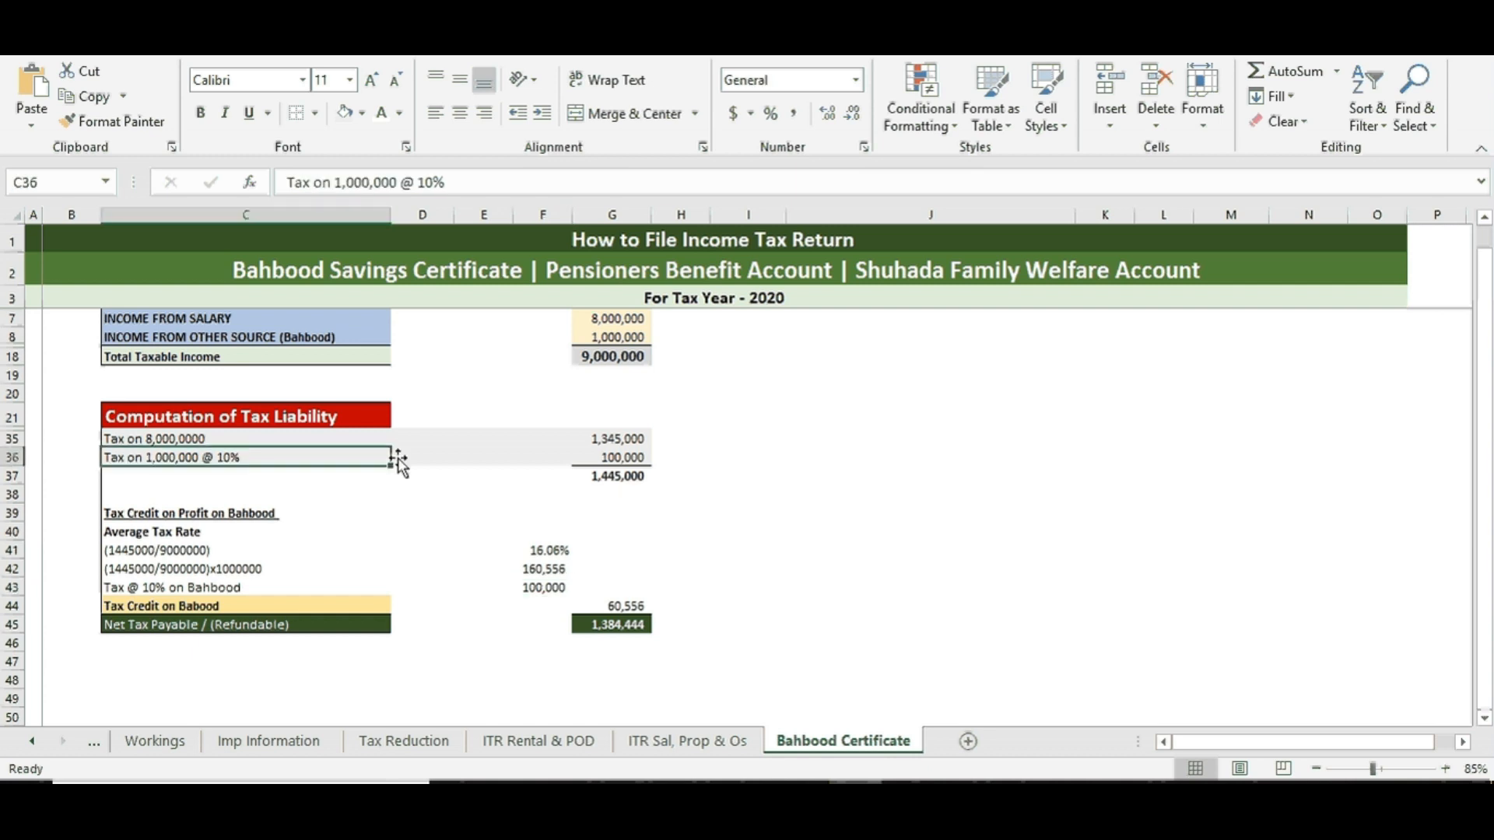
left_click(595, 459)
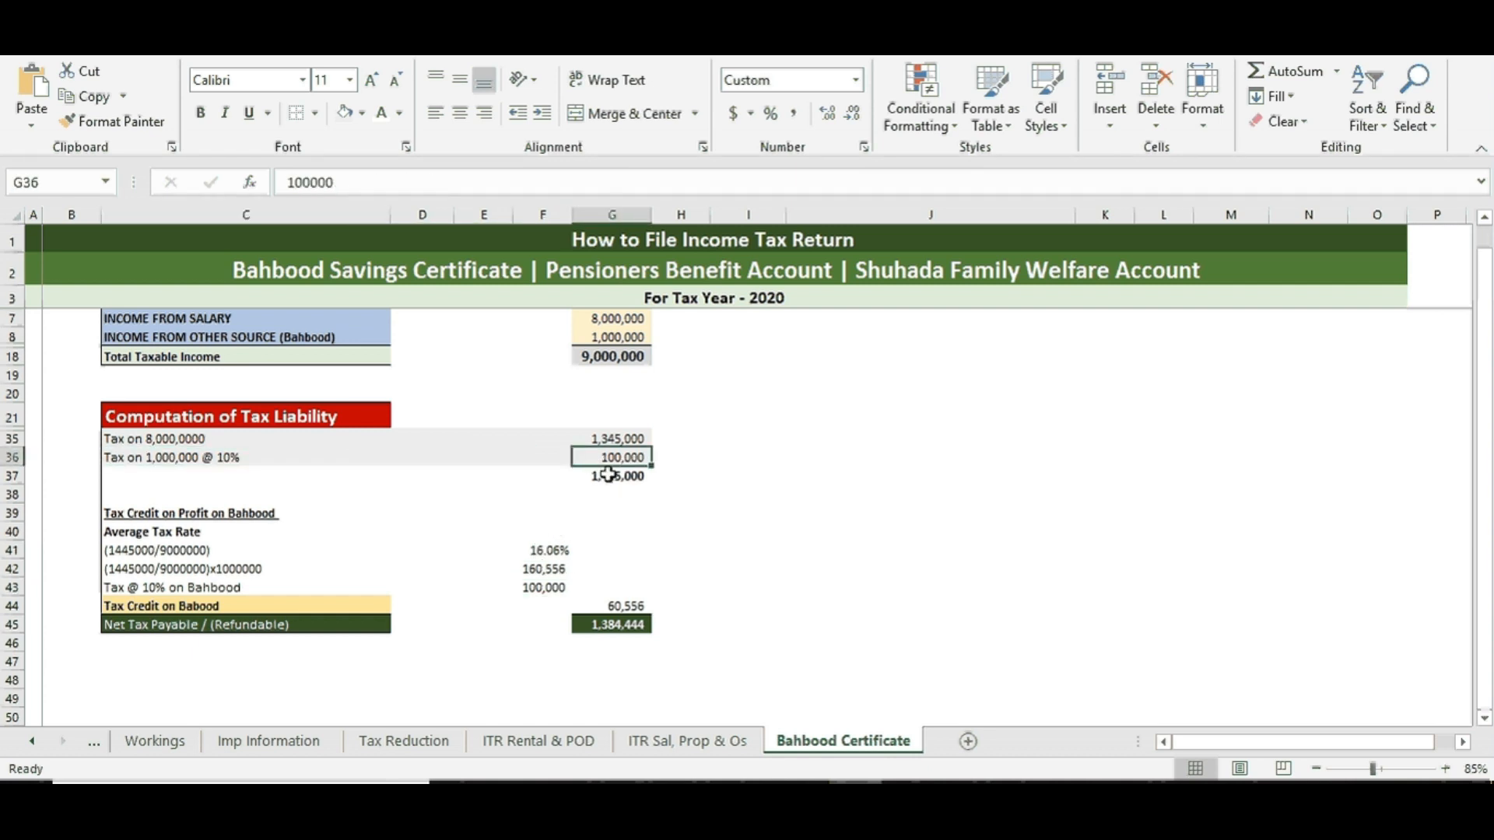
left_click(541, 572)
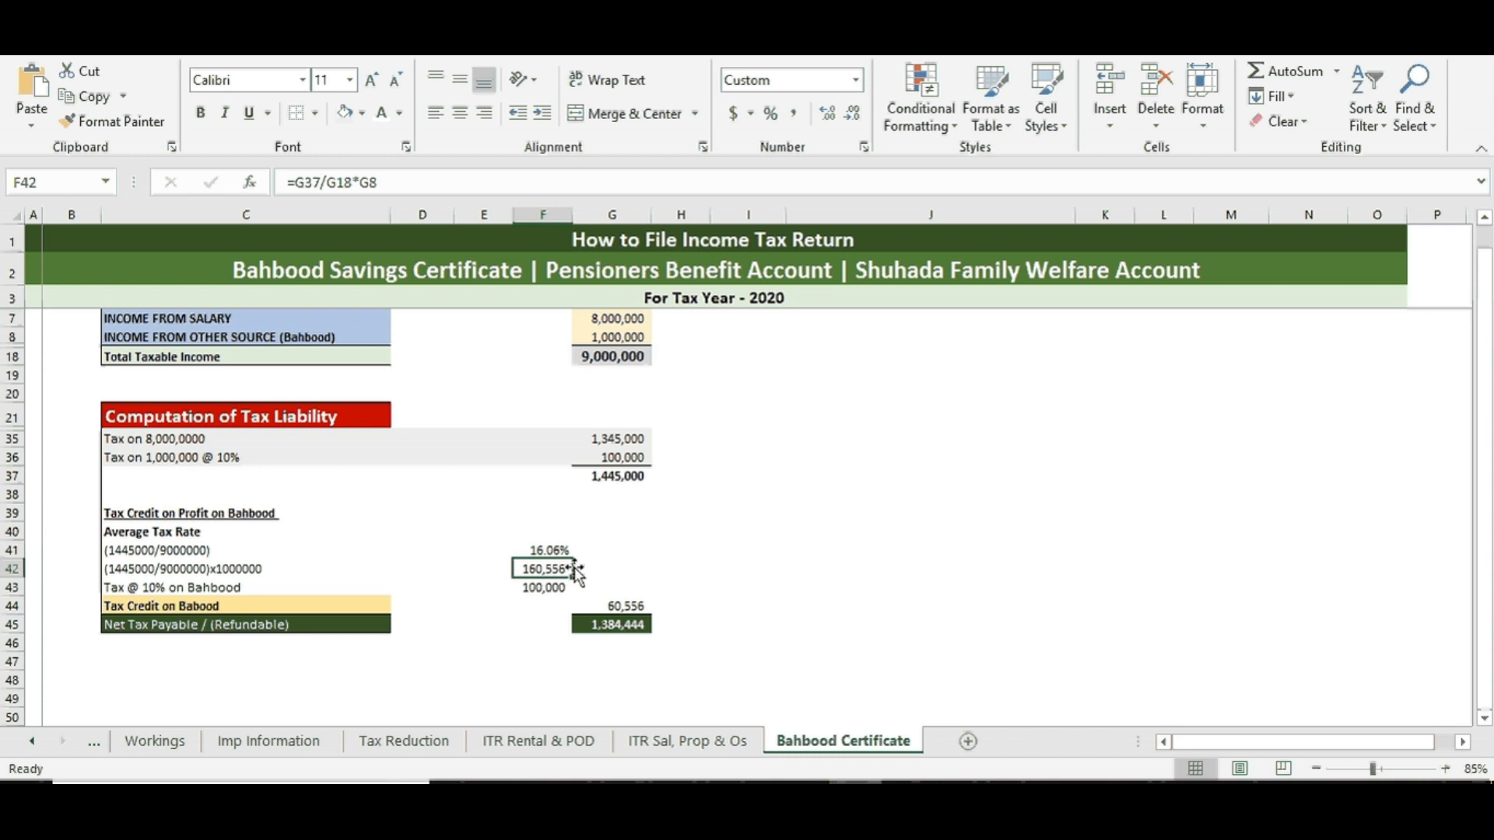
left_click(561, 587)
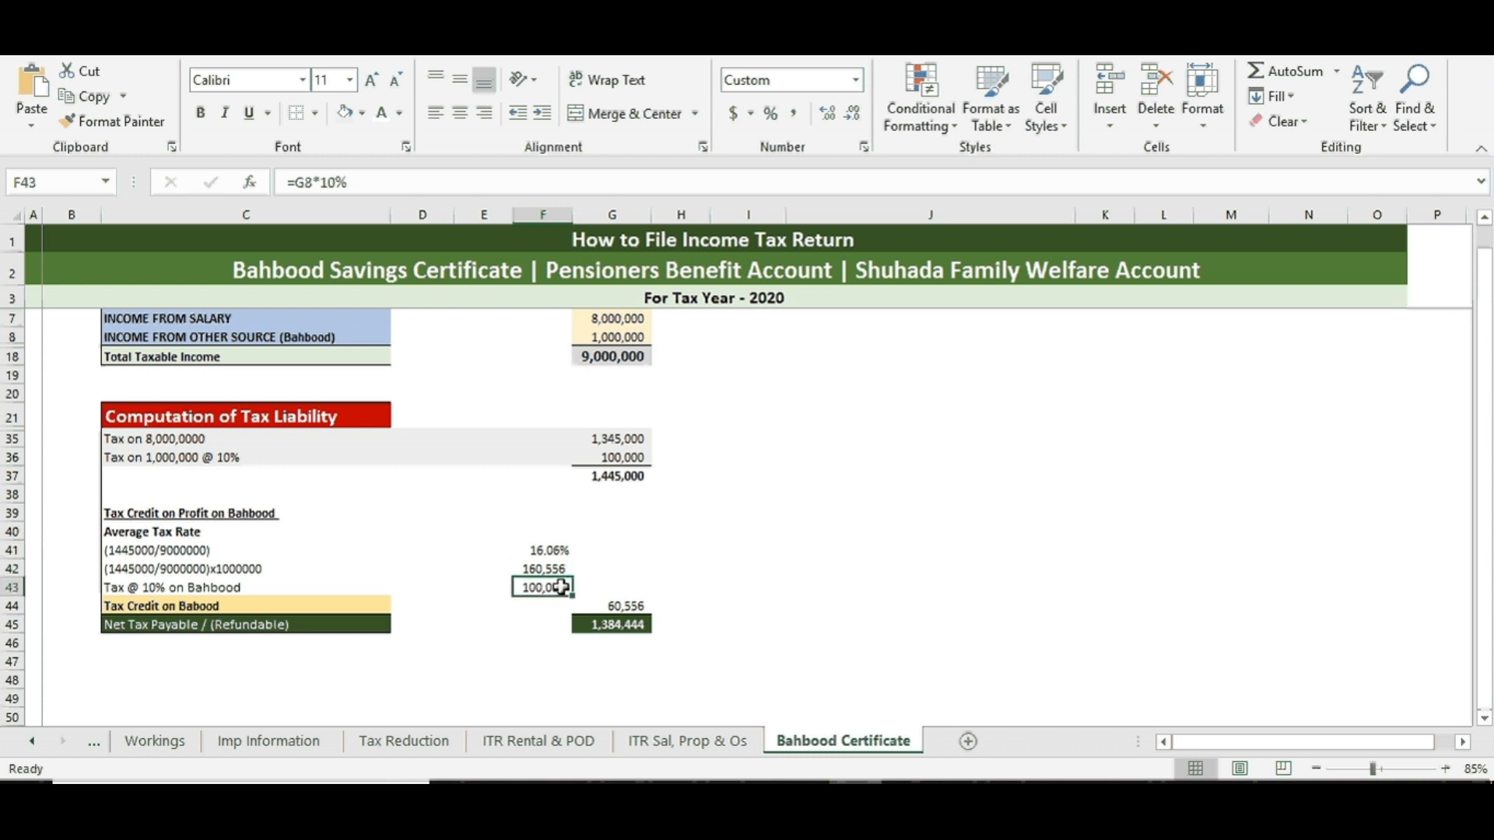
left_click(544, 569)
left_click(548, 582)
Step: Inspect the Bahbood tax credit formula in G44 and the cells it references
left_click(626, 605)
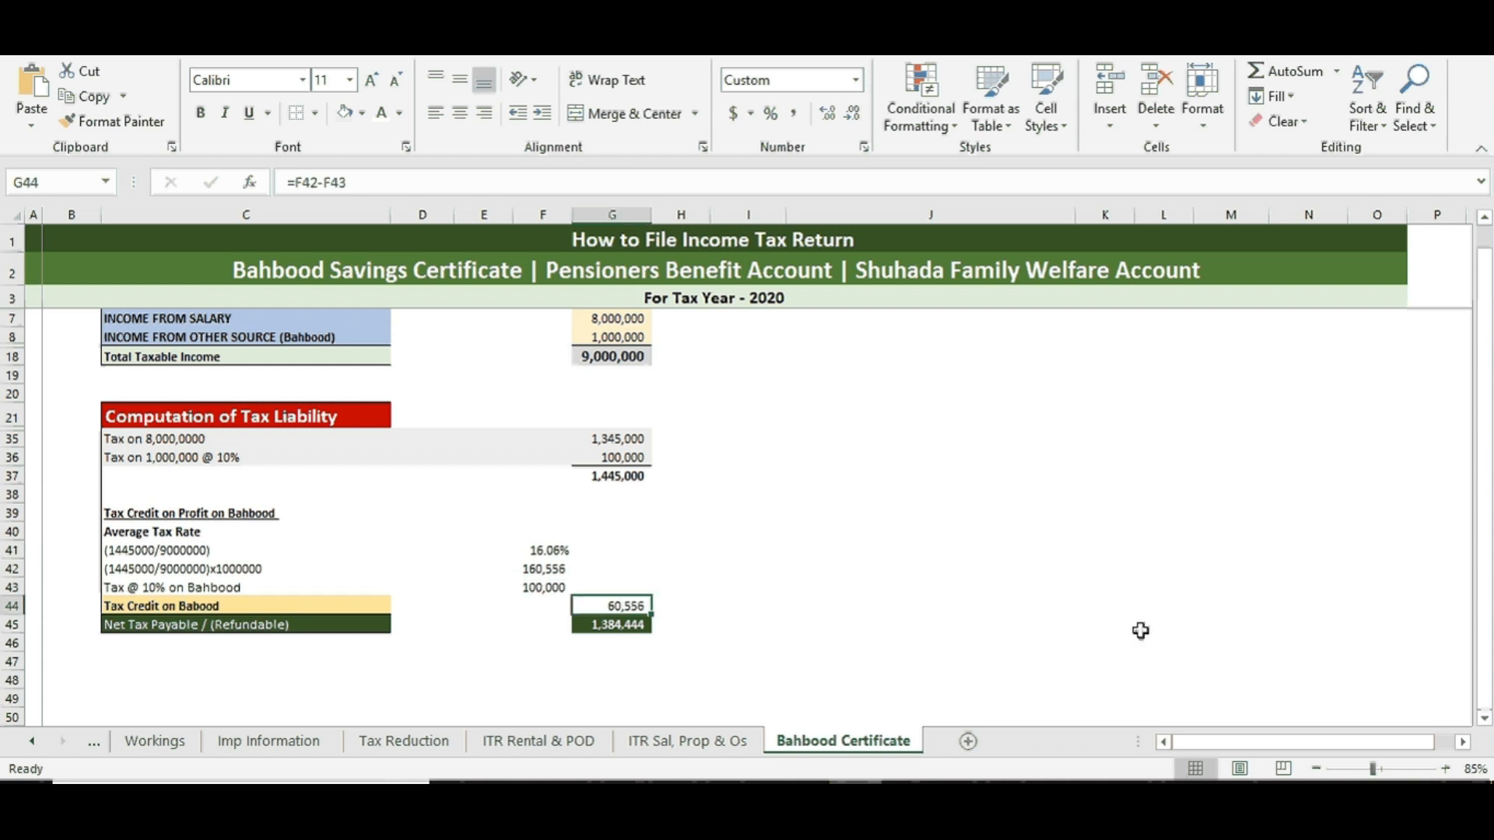
key("F2")
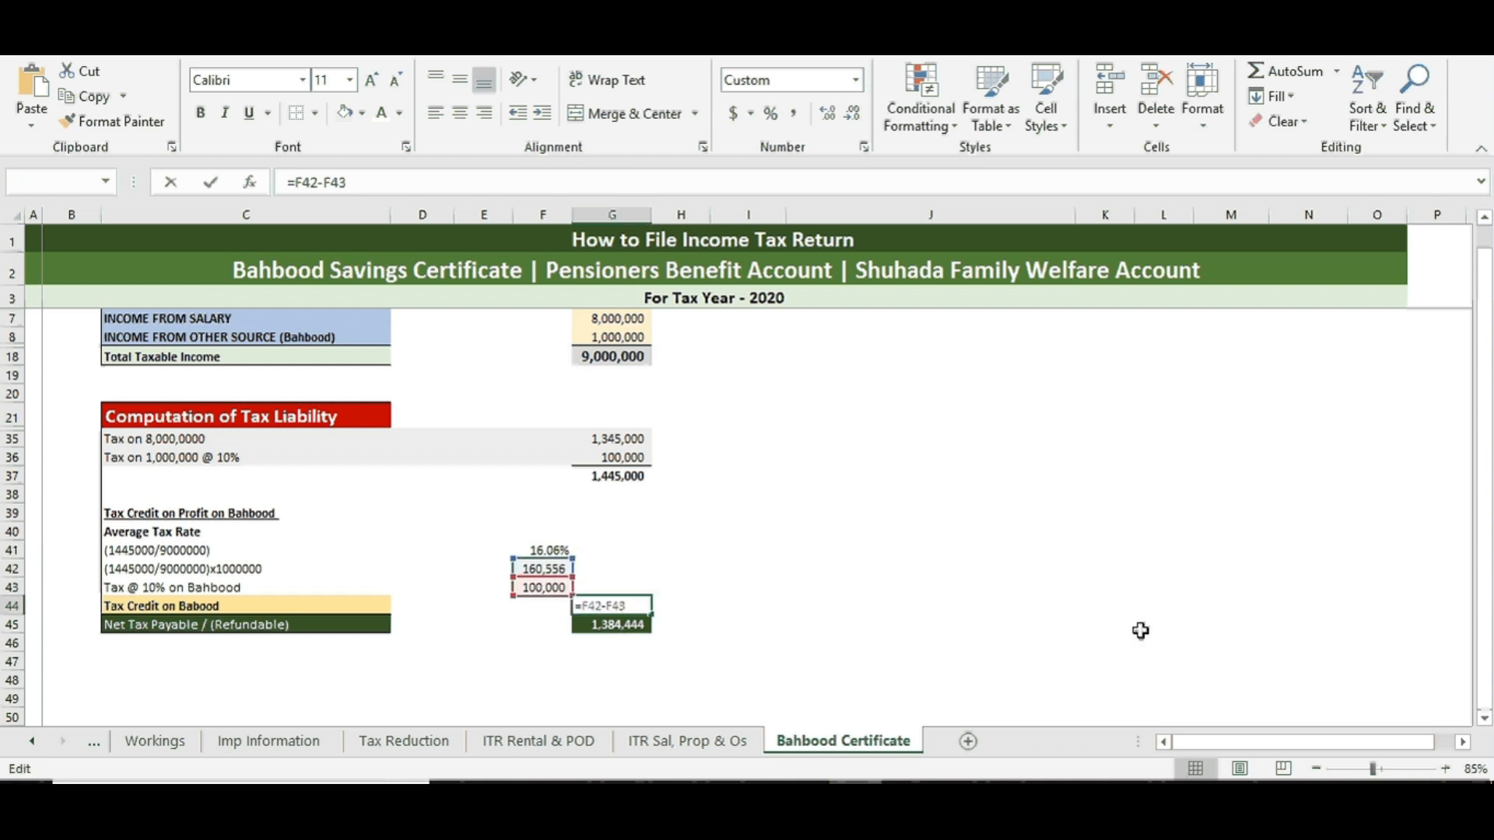
key("F1")
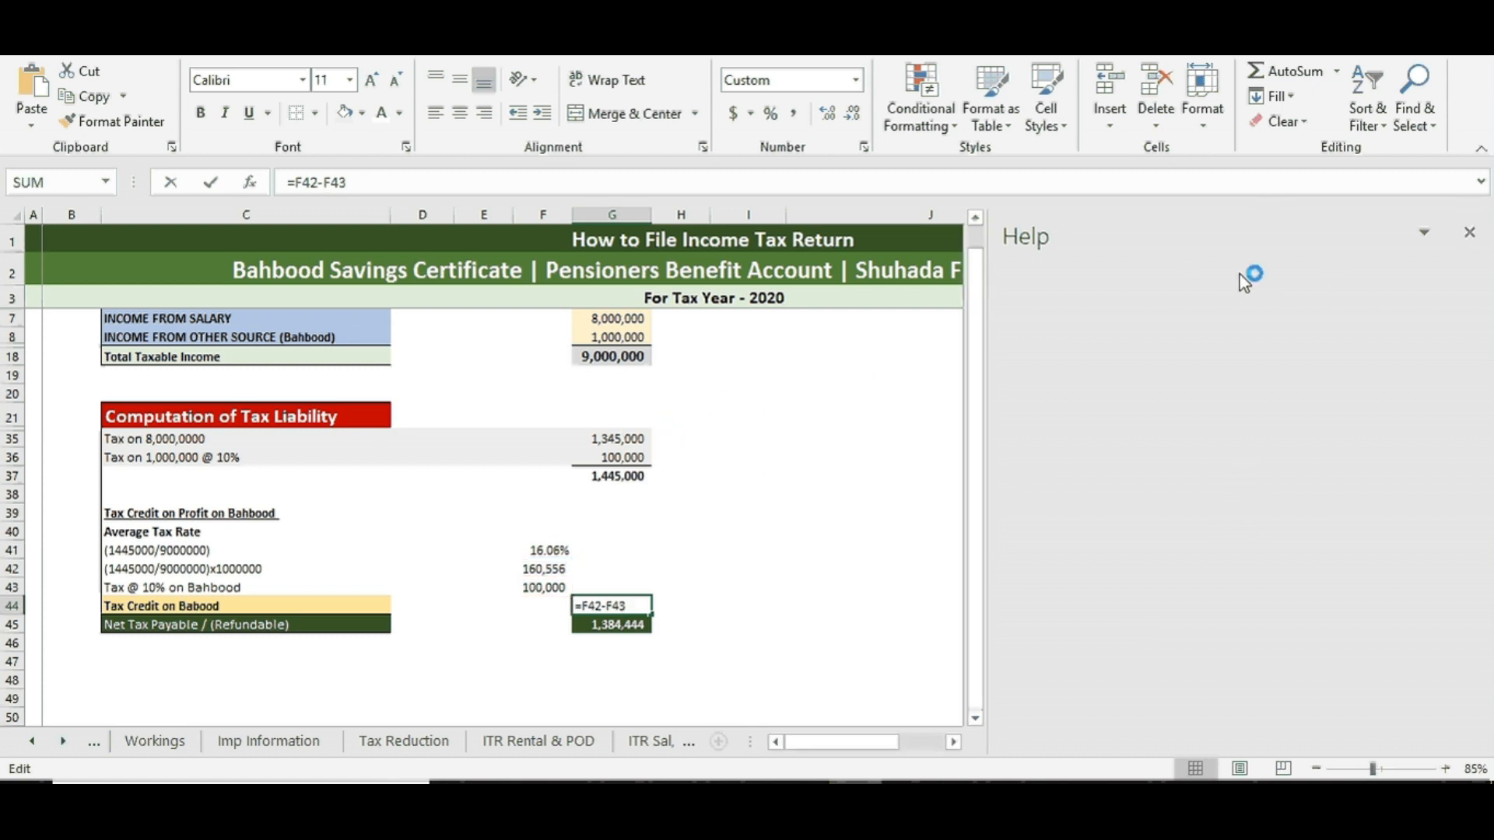
left_click(1469, 233)
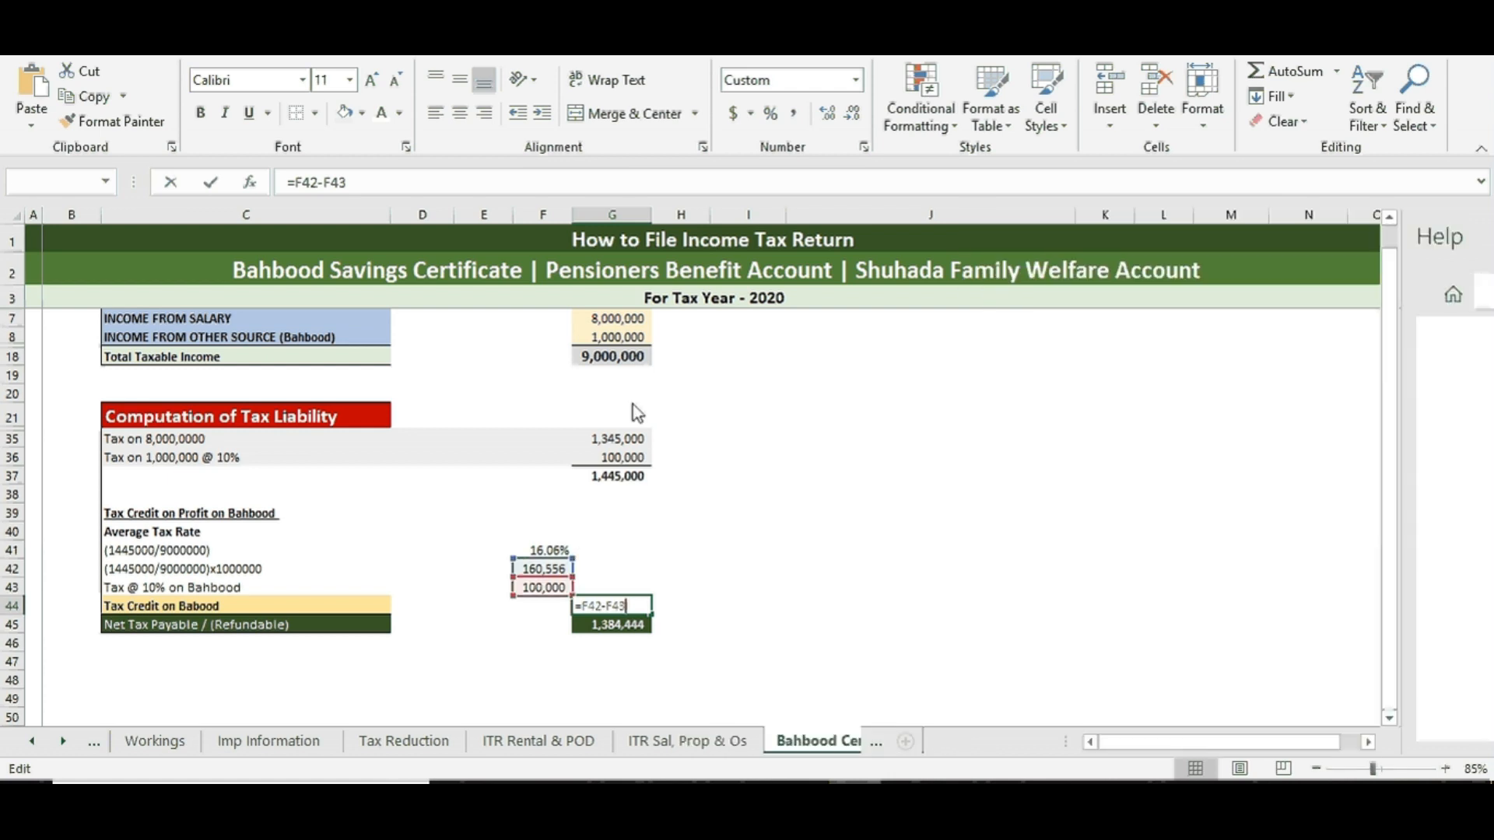
key("Return")
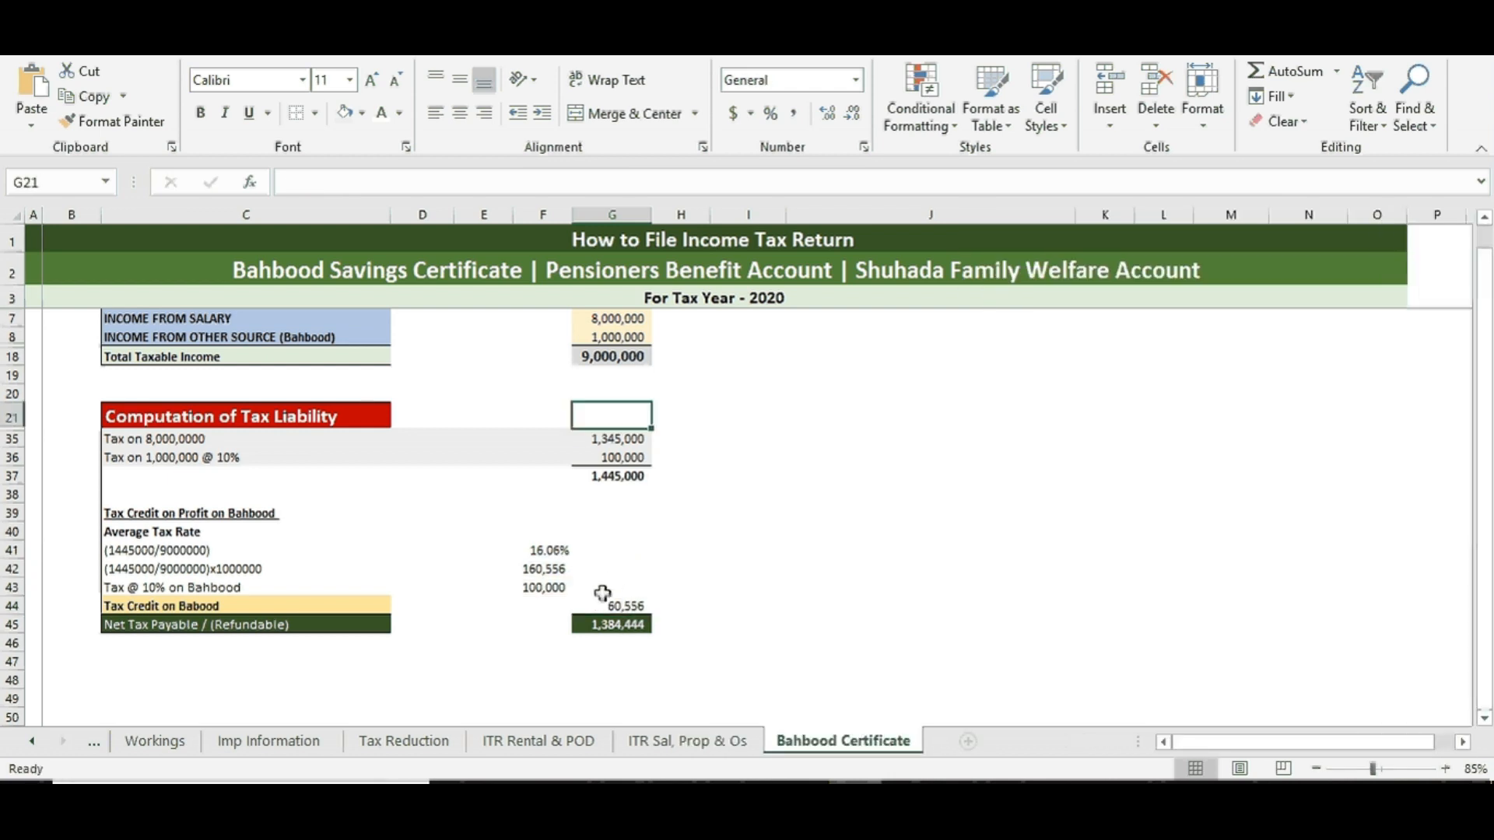
Step: Review the salary income in G7 and how total tax G37 and taxable income G18 give the average rate in F41
left_click(611, 550)
left_click(803, 476)
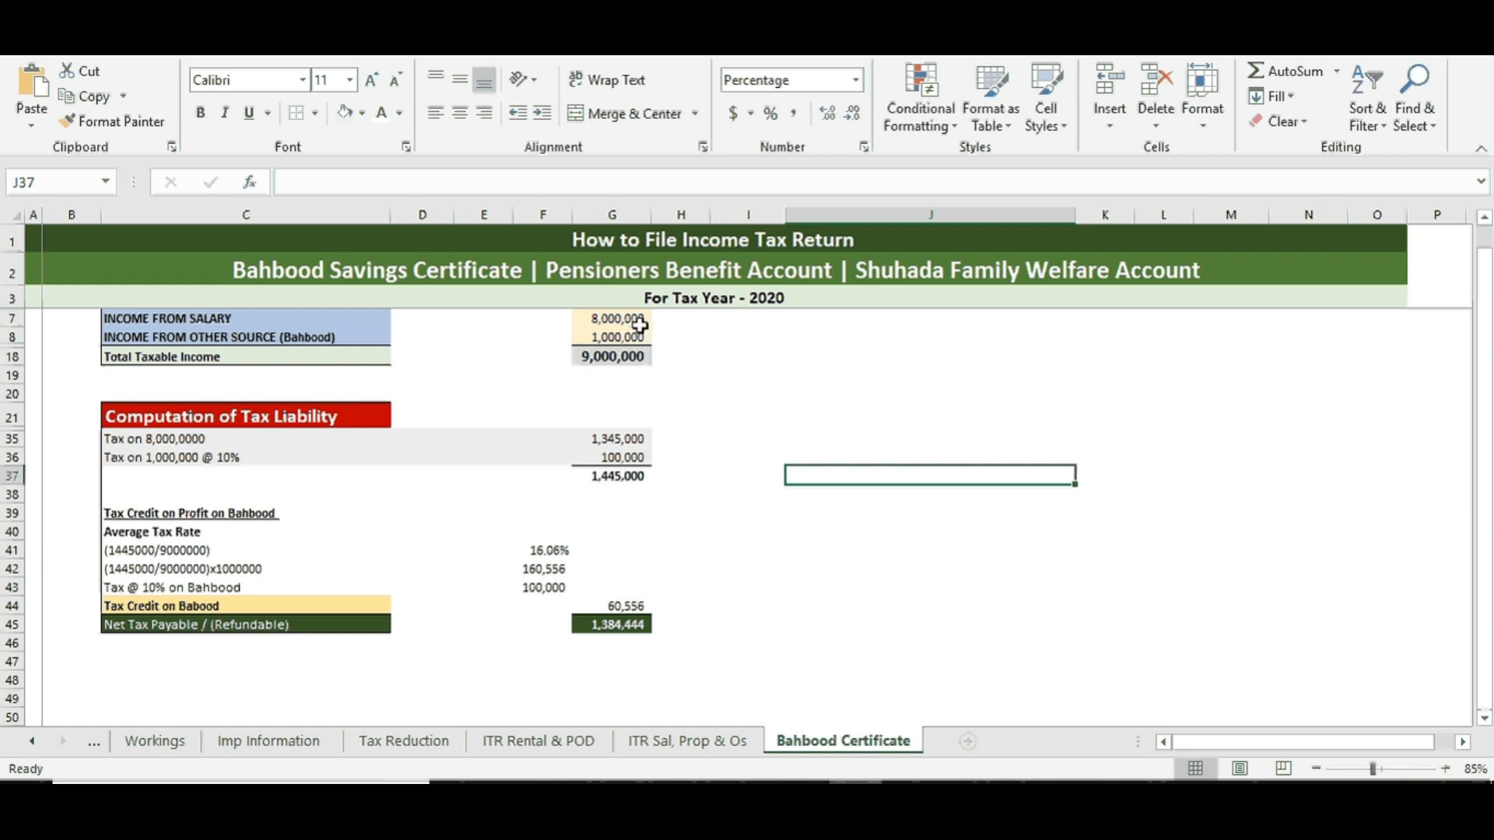
left_click(637, 319)
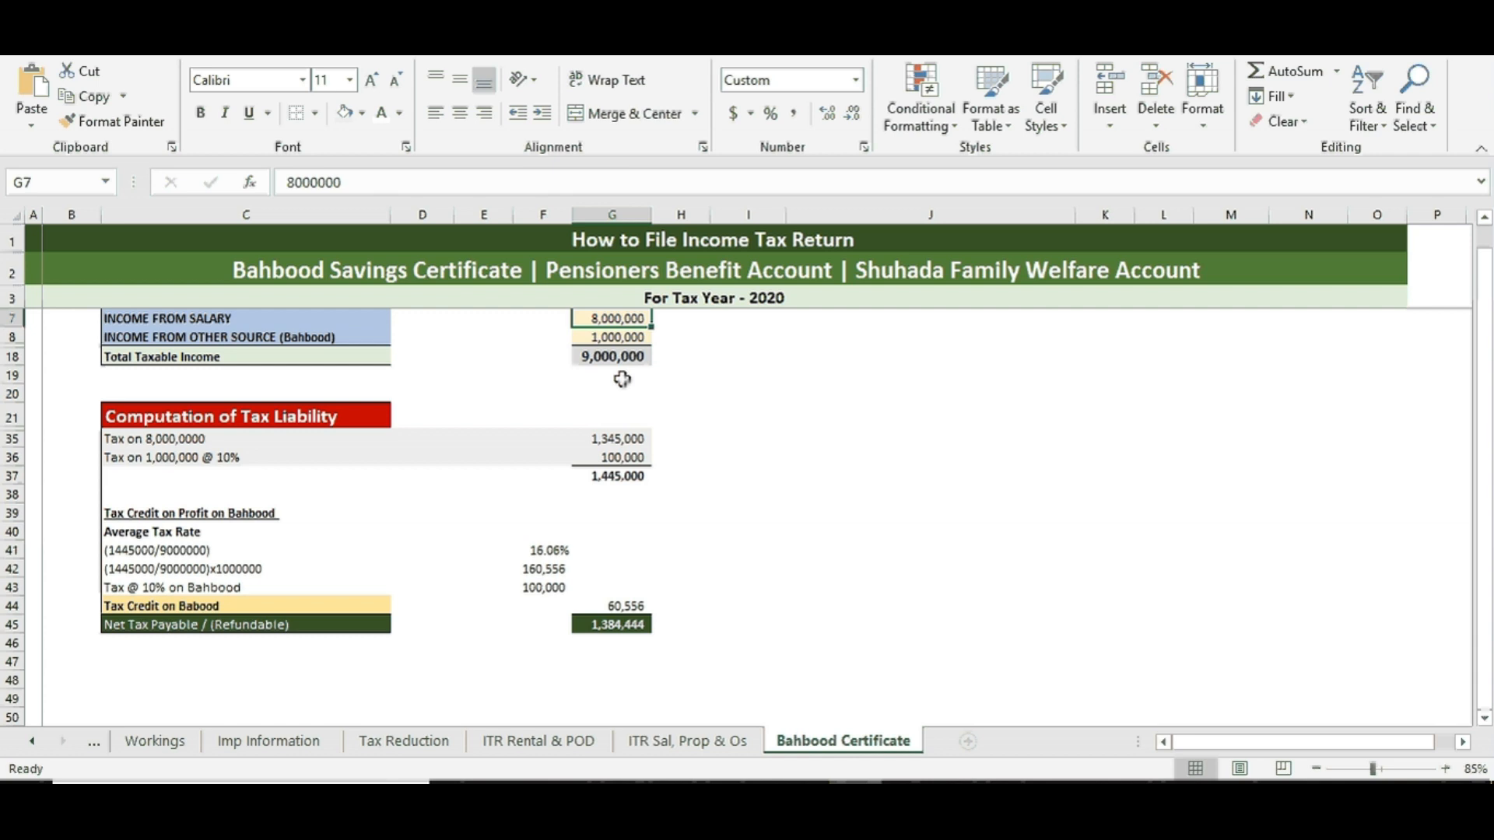
left_click(637, 478)
left_click(634, 355)
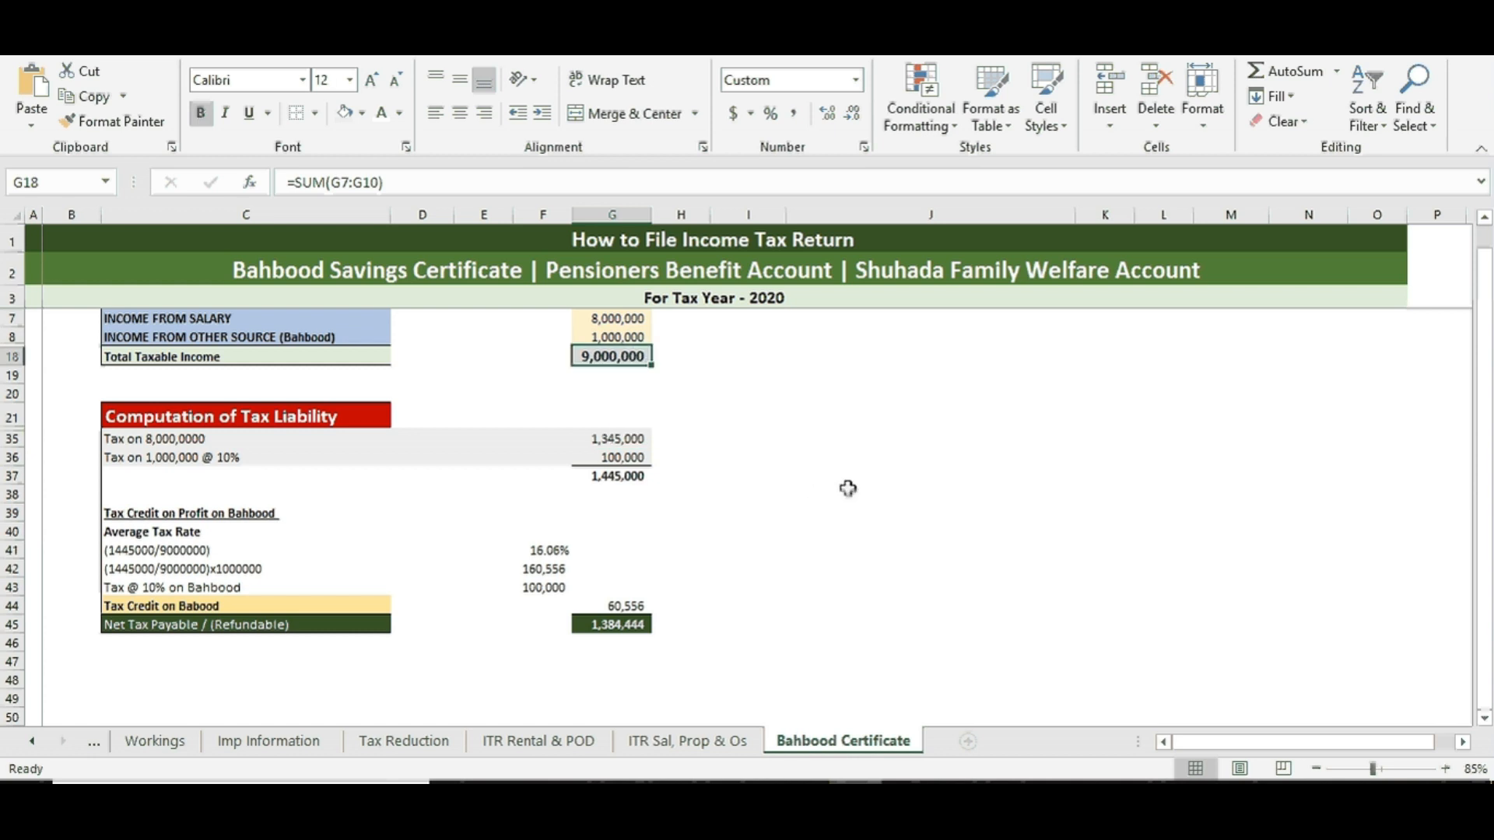
left_click(558, 549)
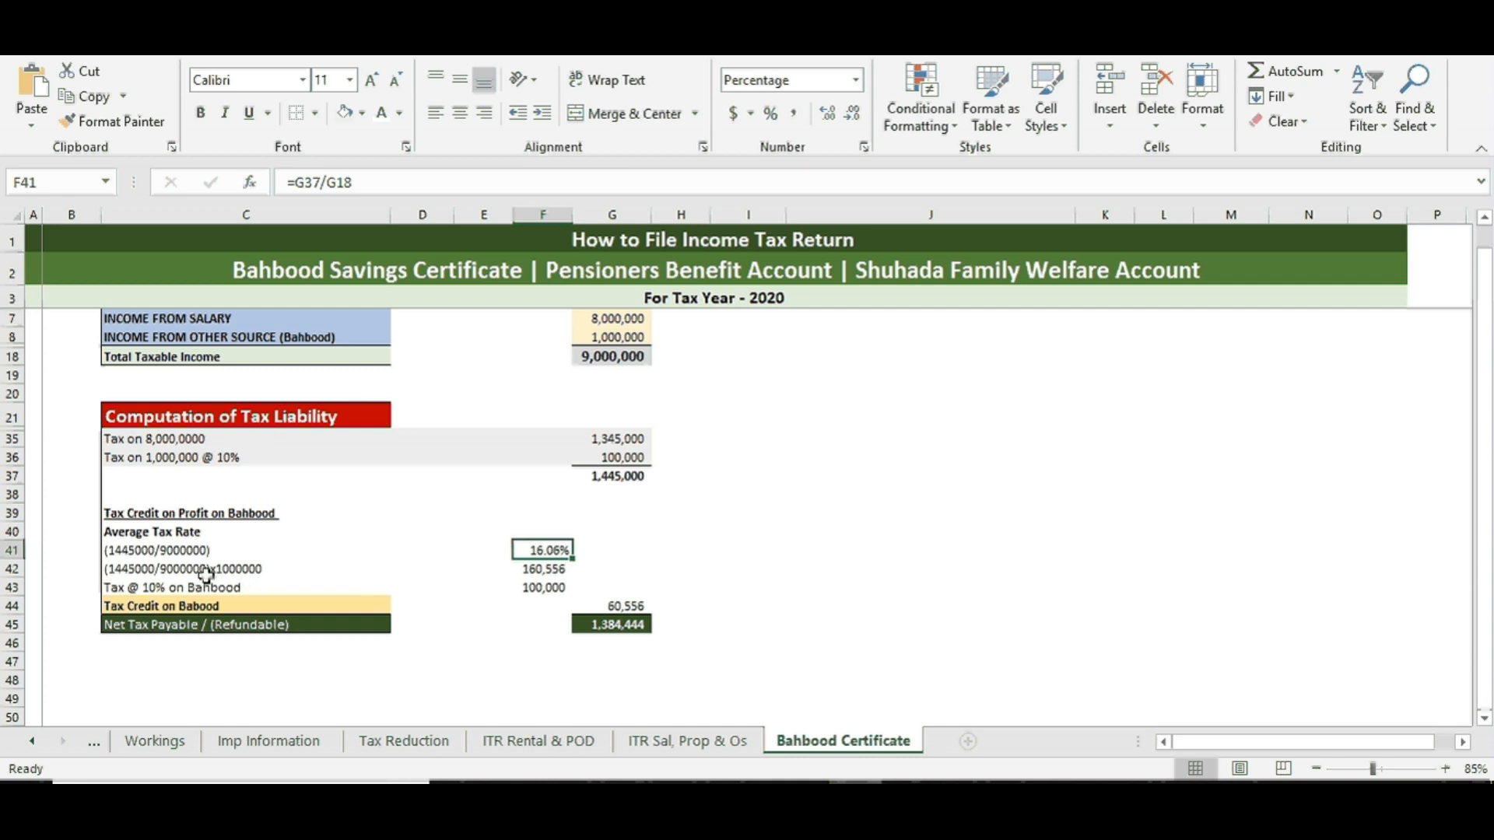
left_click(632, 477)
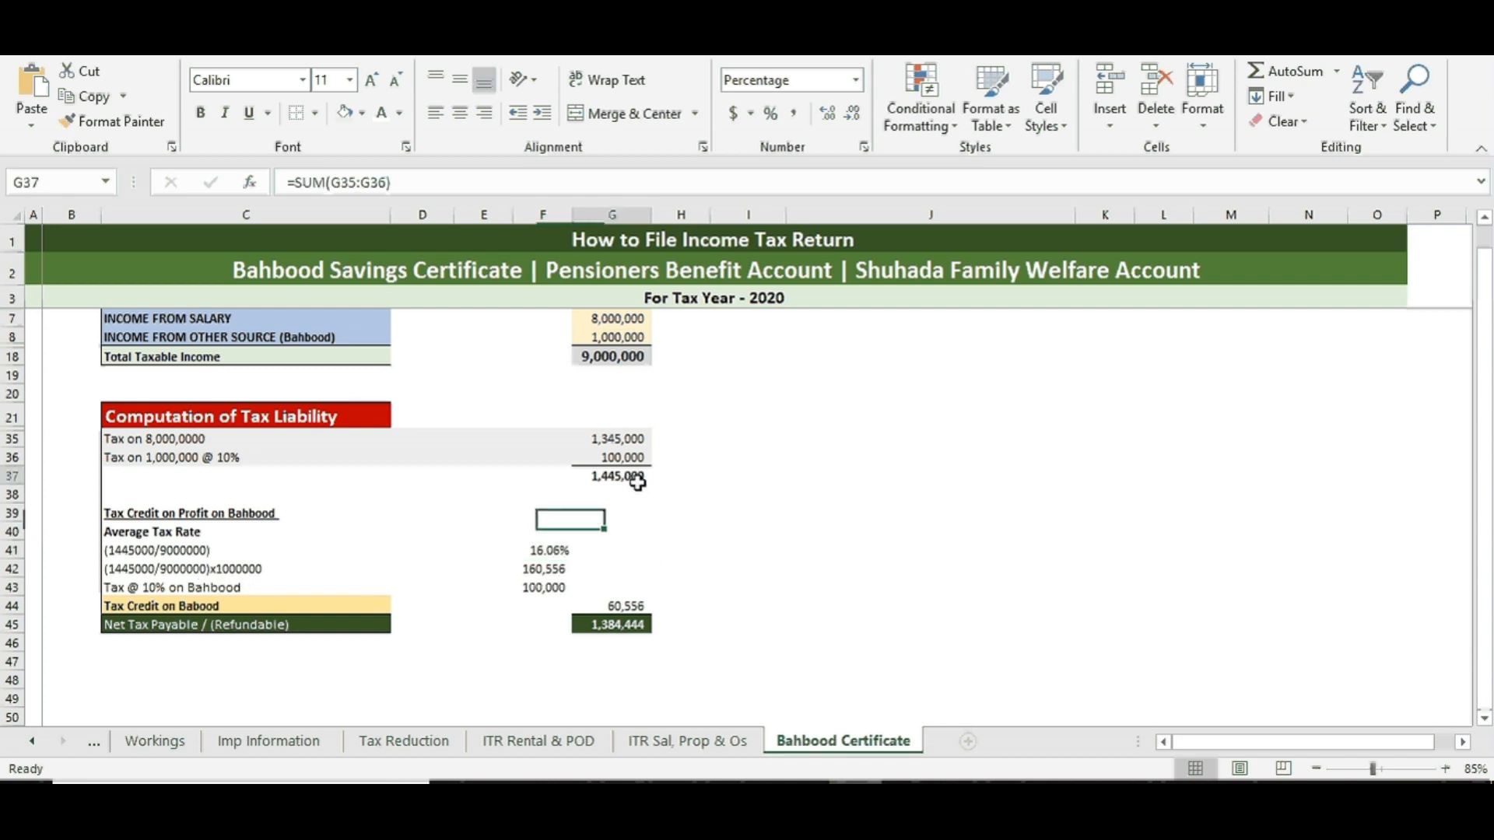
left_click(636, 359)
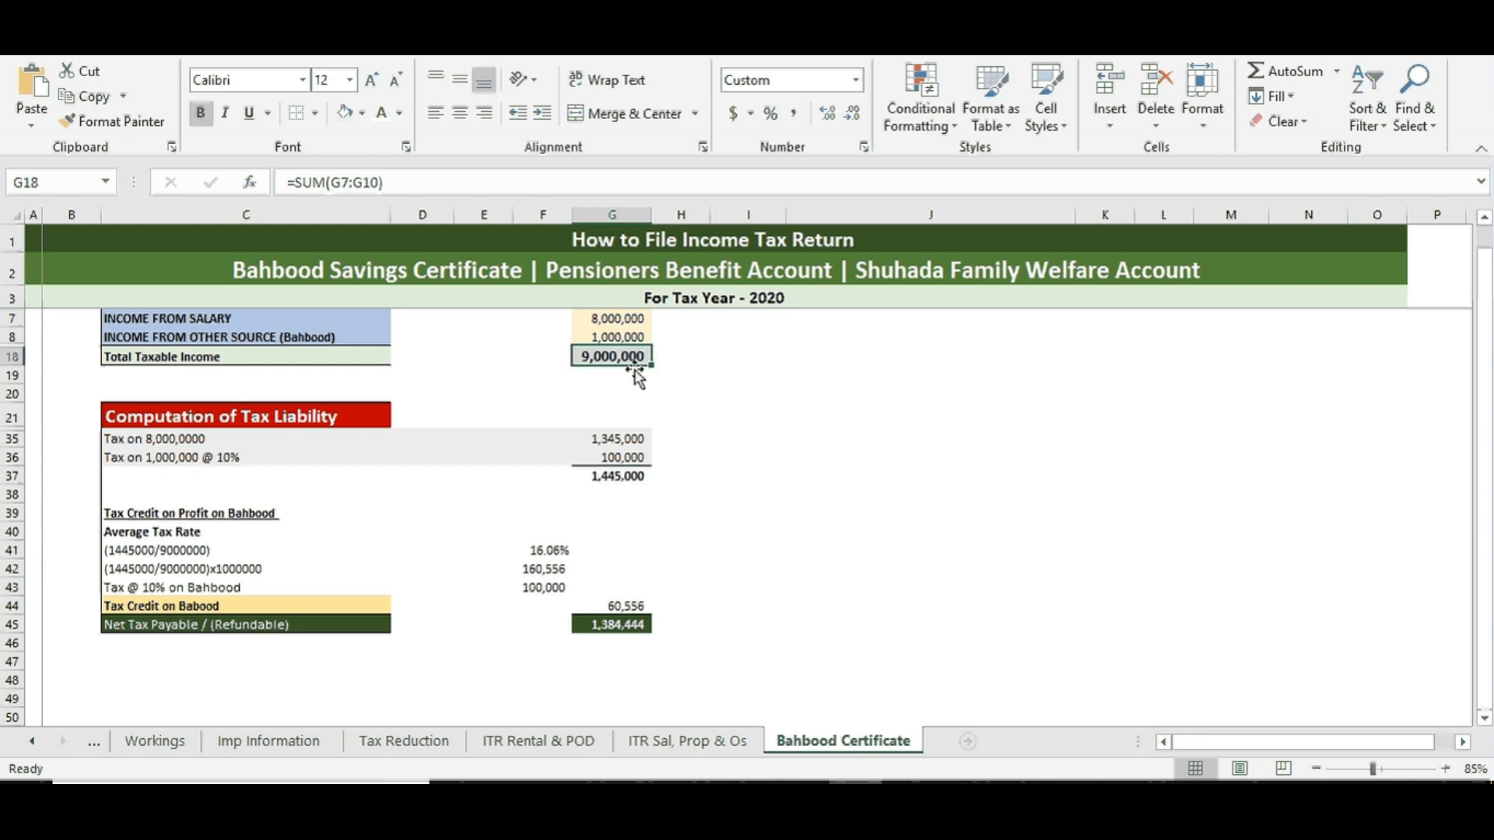
Step: Trace the average-rate tax in F42 through G37, G18 and G8, and compare it with the 10% tax in G36 and F43
left_click(626, 480)
left_click(628, 359)
left_click(615, 336)
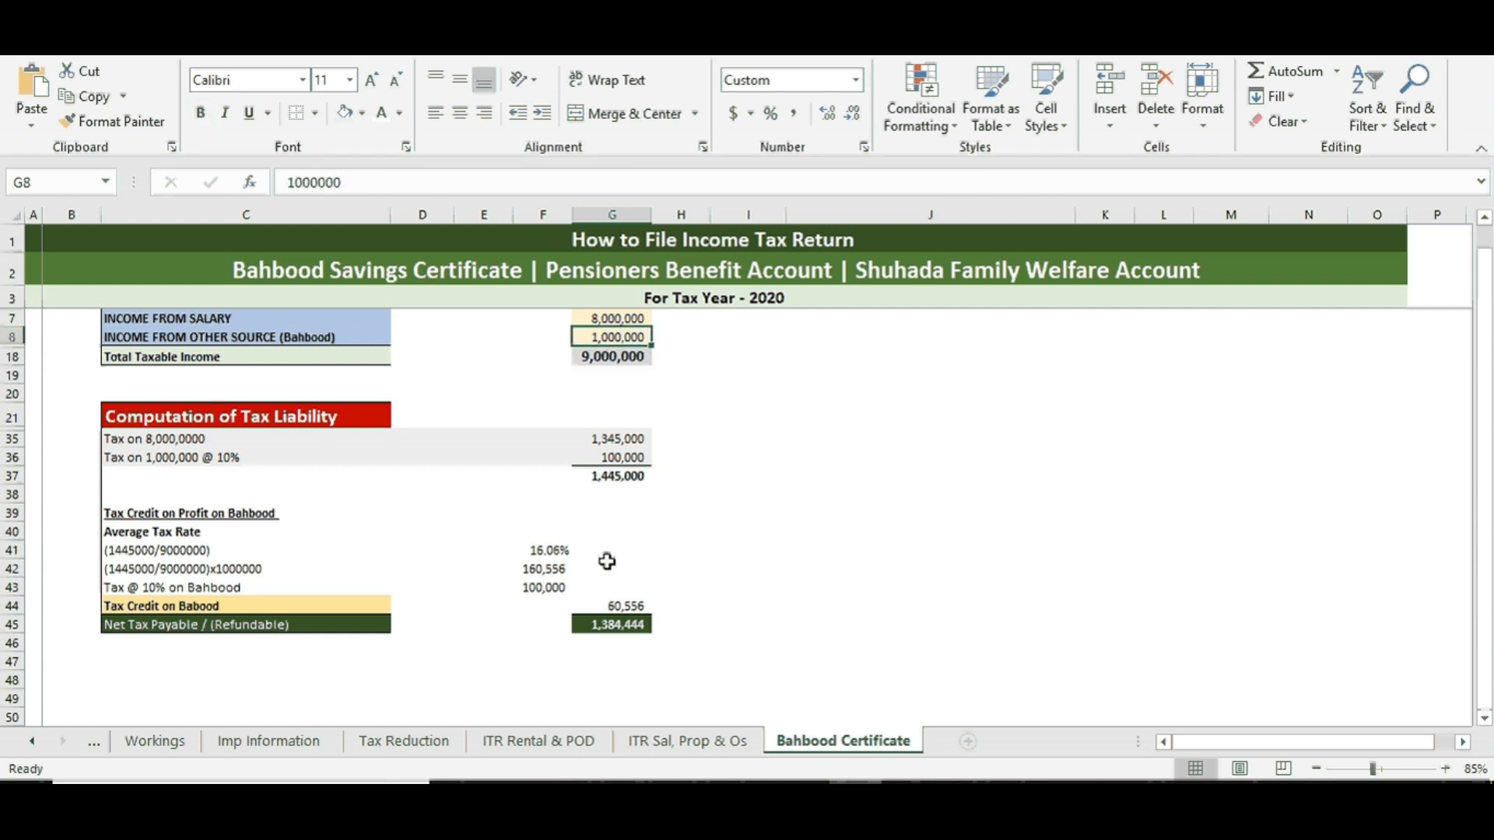
left_click(554, 571)
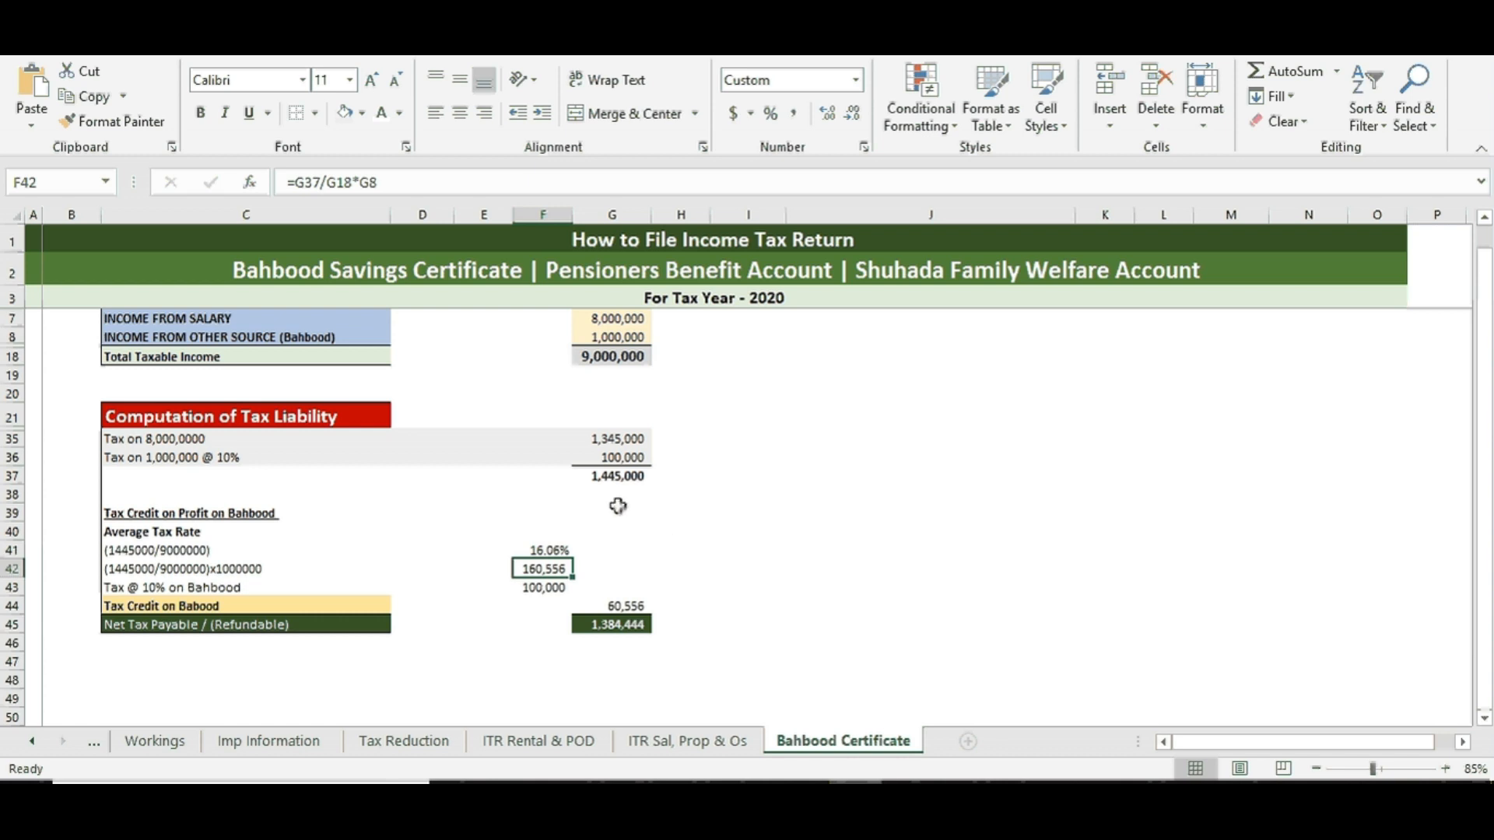
left_click(627, 461)
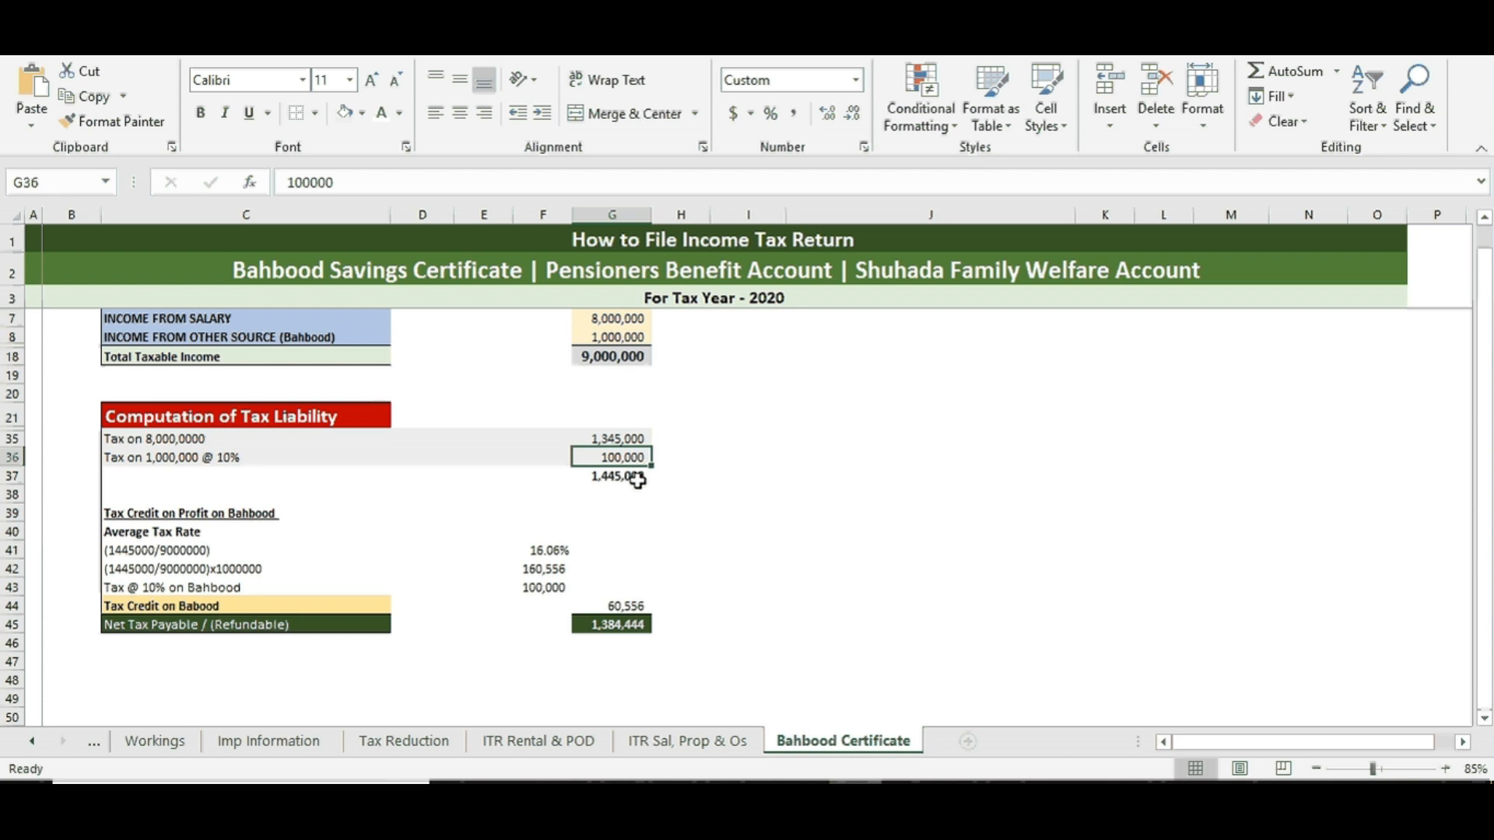
left_click(543, 569)
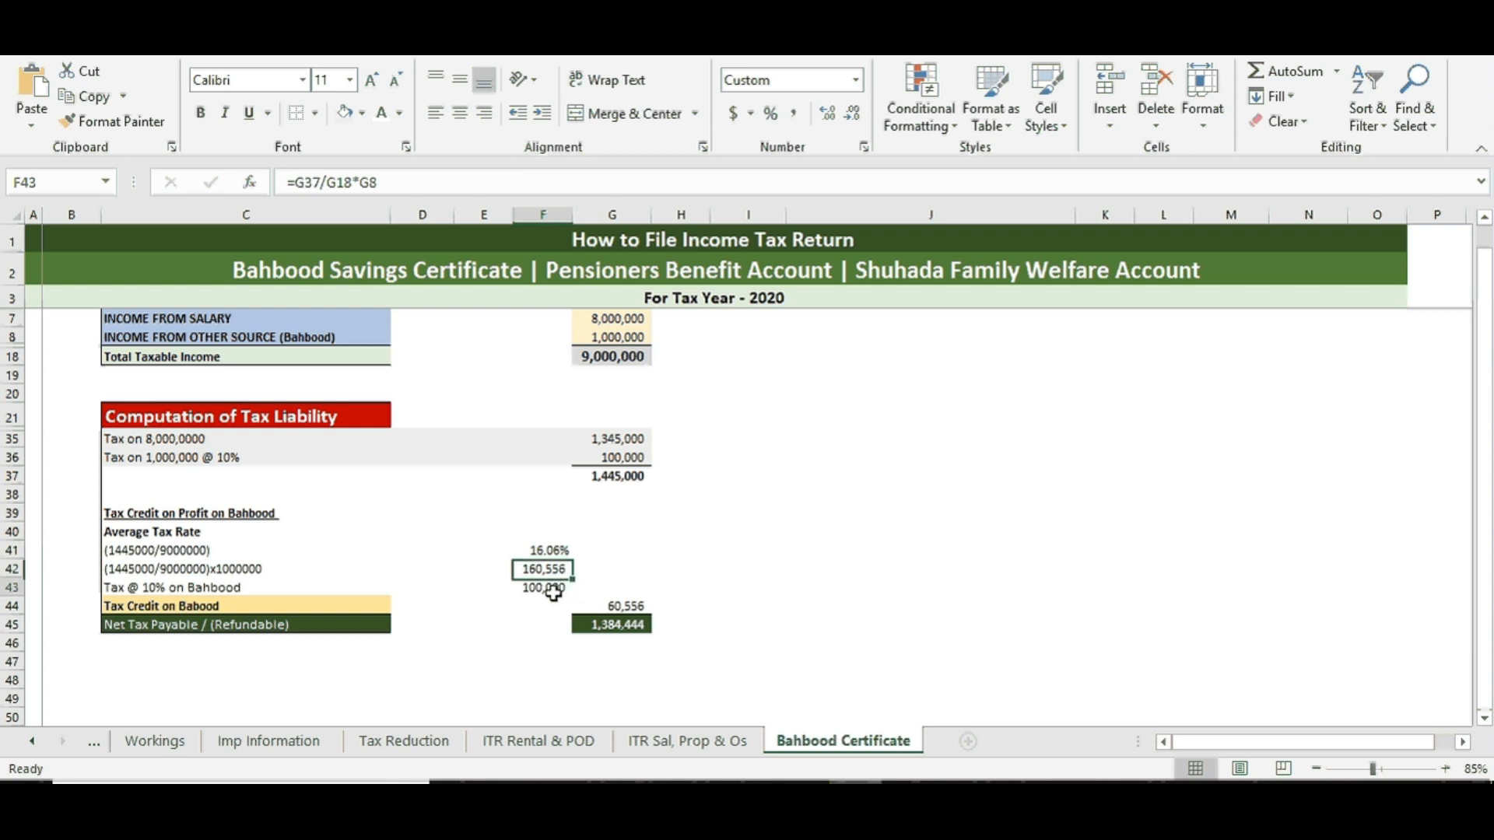
left_click(545, 588)
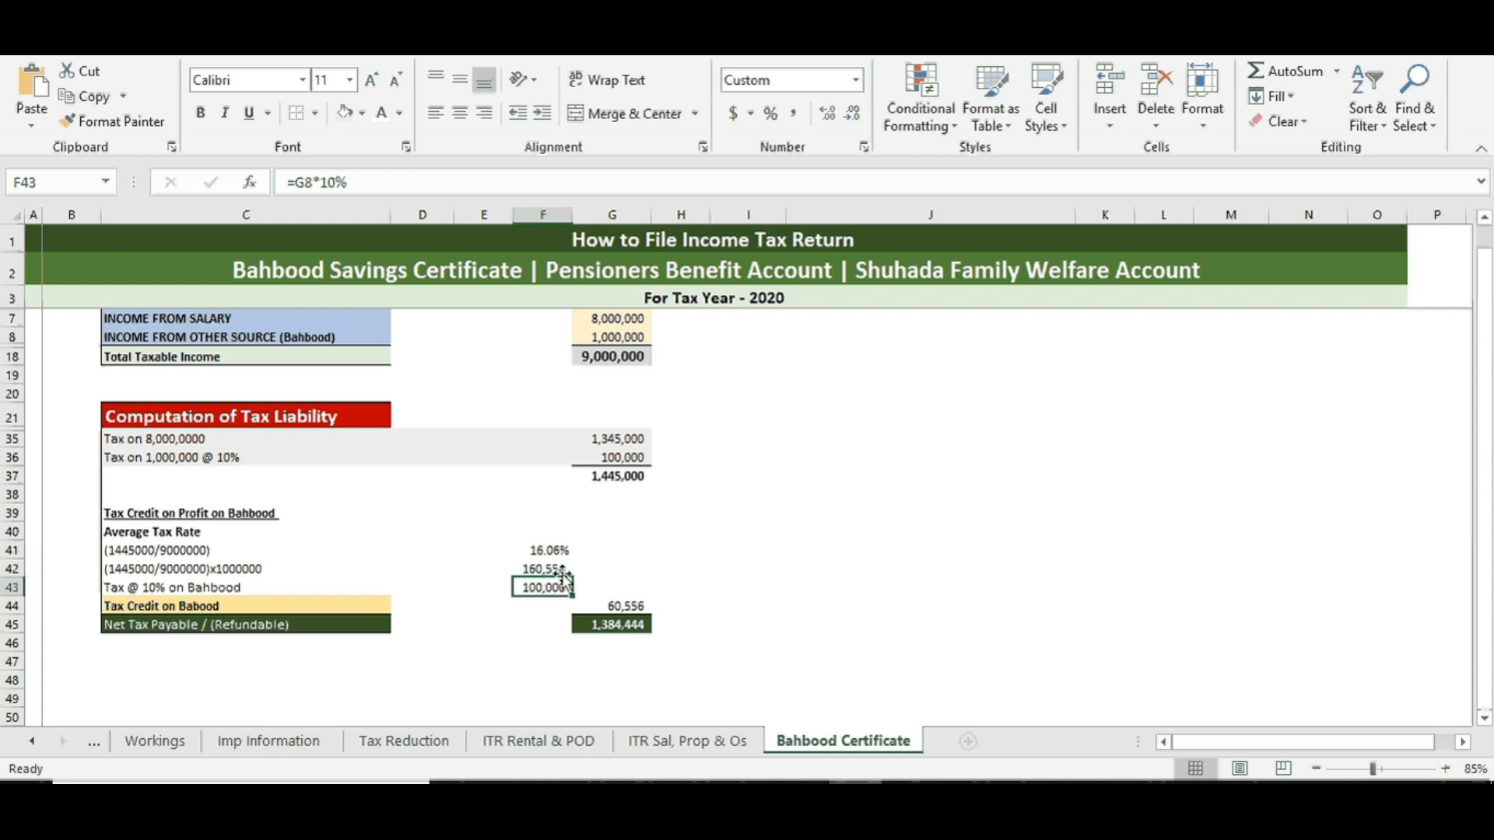
Step: Compare the Bahbood tax credit in G44 with the average-rate tax in F42 and the 10% tax in F43
left_click(631, 603)
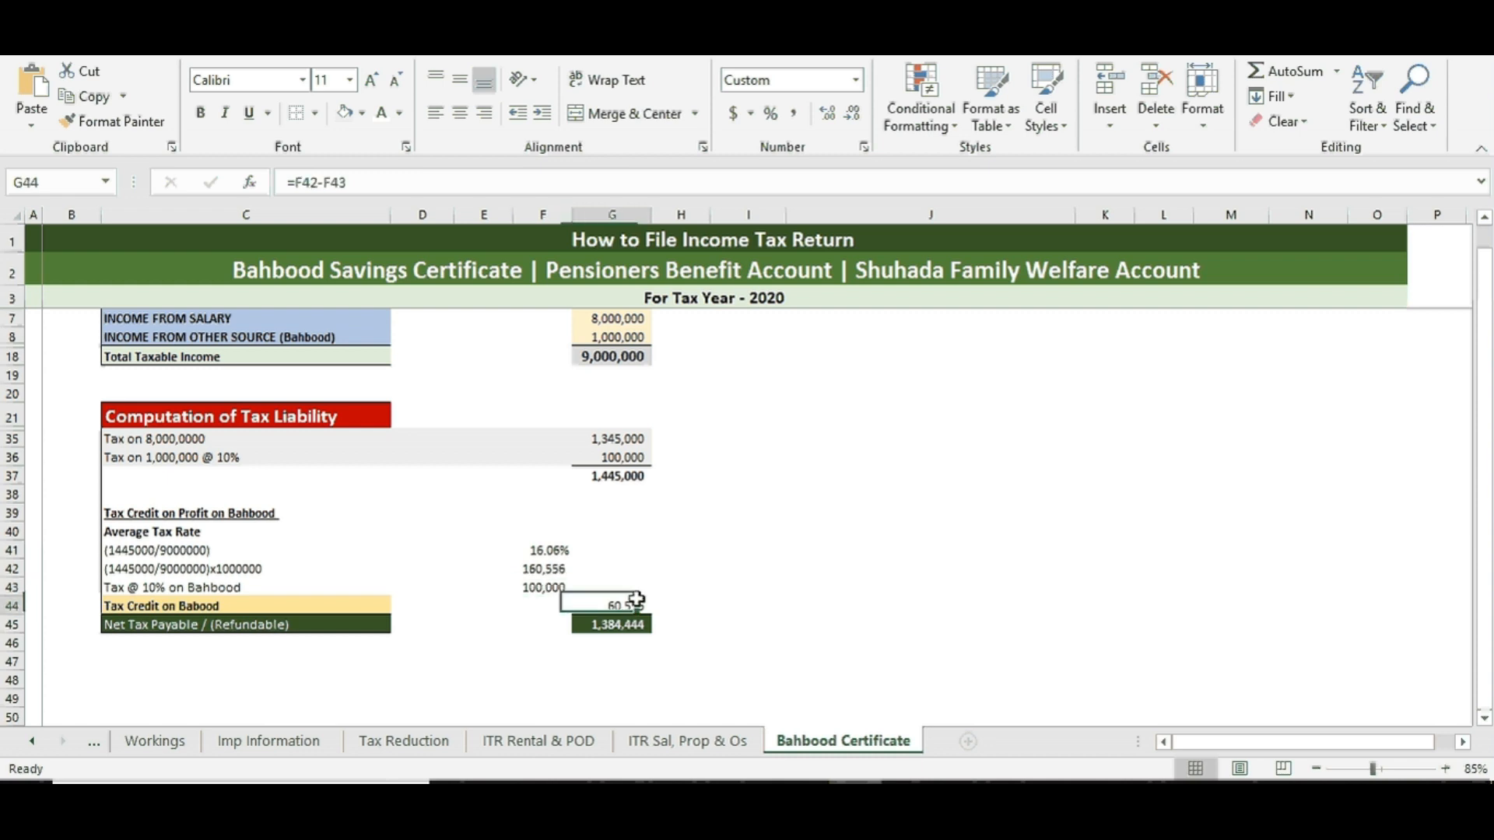
left_click(548, 589)
left_click(545, 569)
left_click(612, 607)
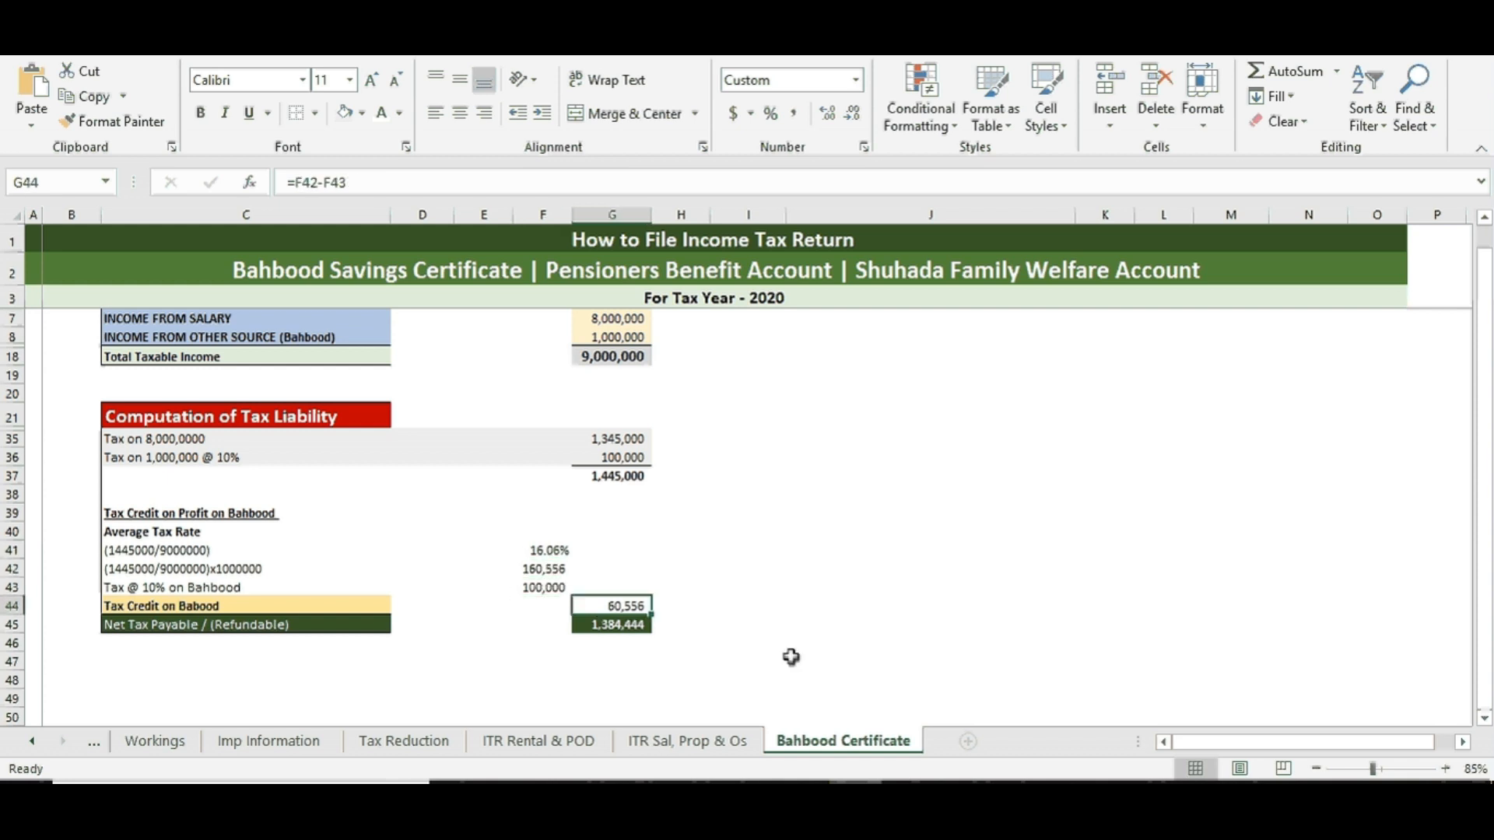
Step: Examine the net tax payable formula in G45, which subtracts the tax credit from total tax
left_click(634, 626)
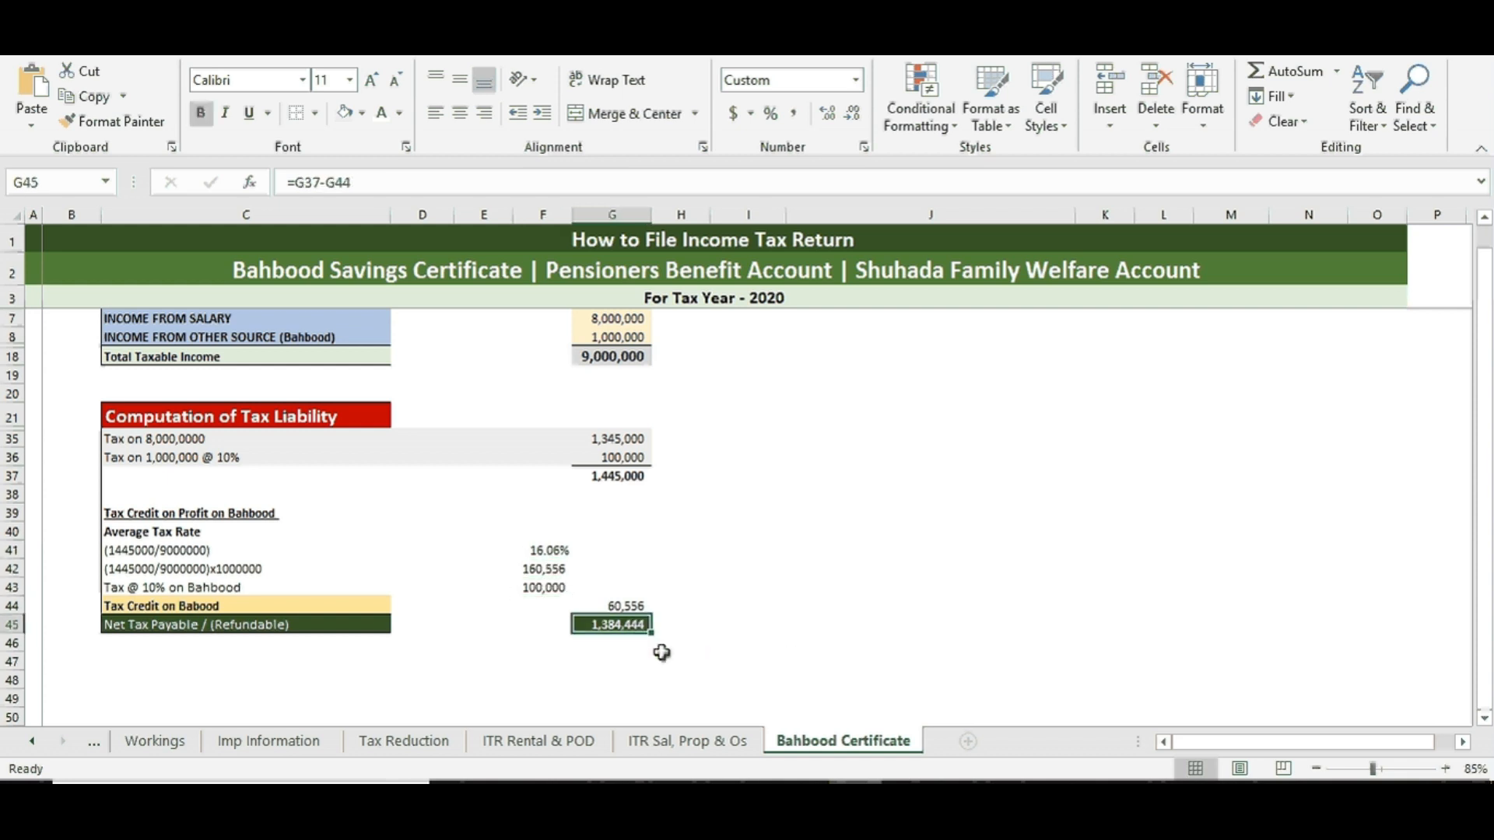
left_click(625, 644)
left_click(623, 626)
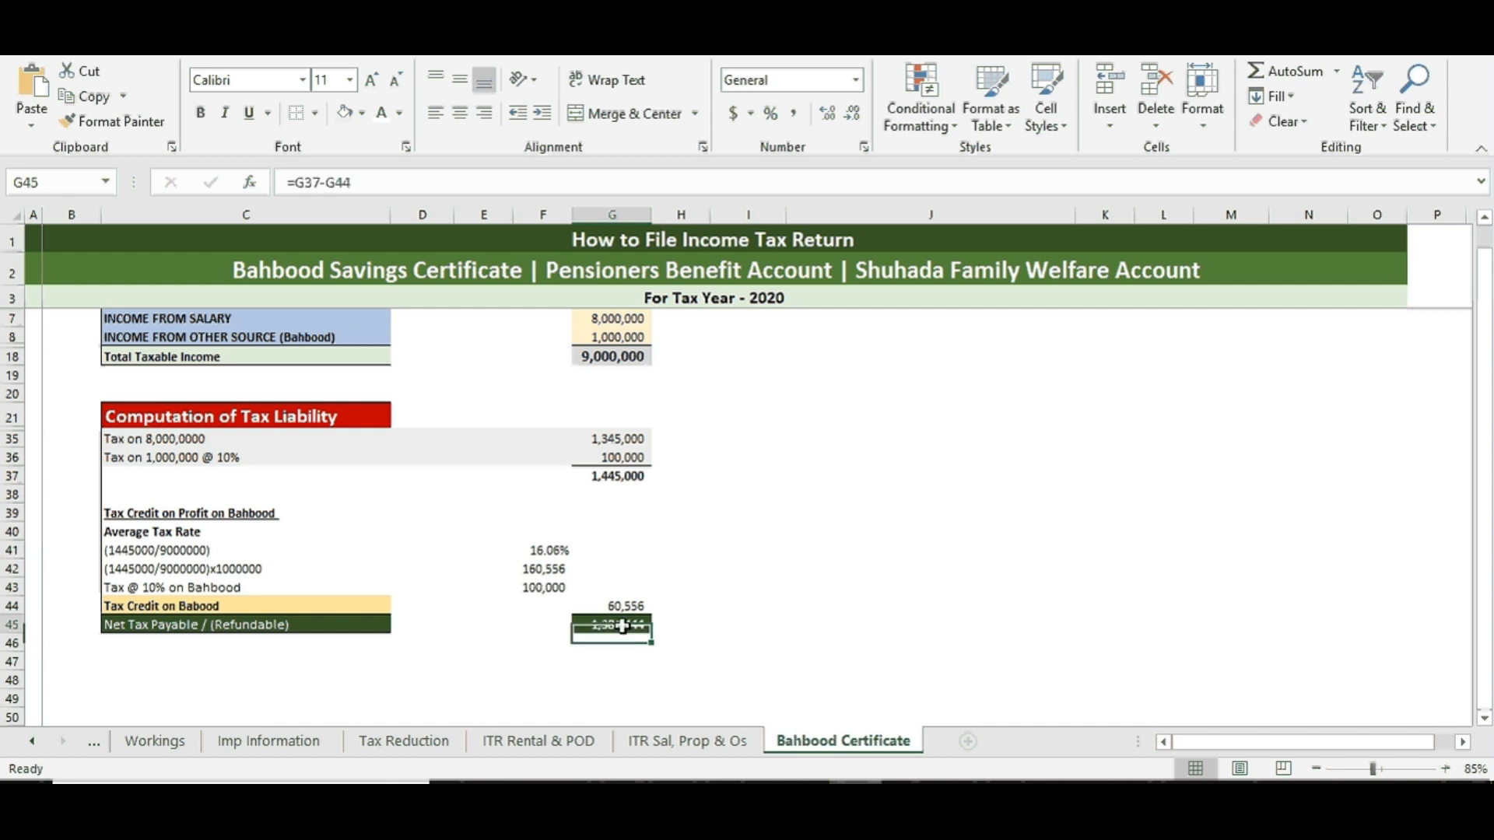
left_click(617, 661)
left_click(623, 625)
left_click(624, 643)
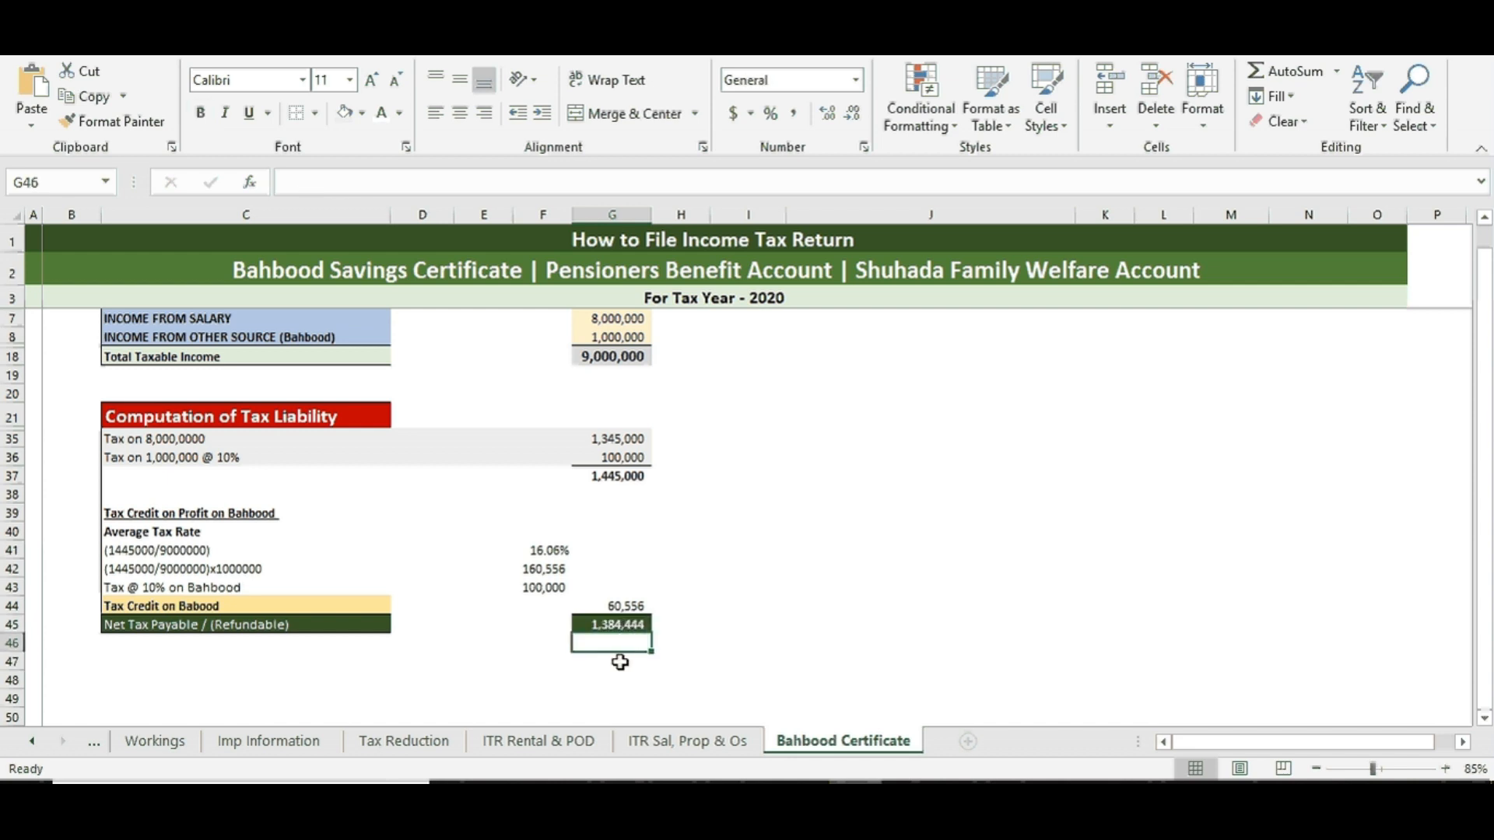
left_click(618, 625)
left_click(618, 643)
left_click(626, 625)
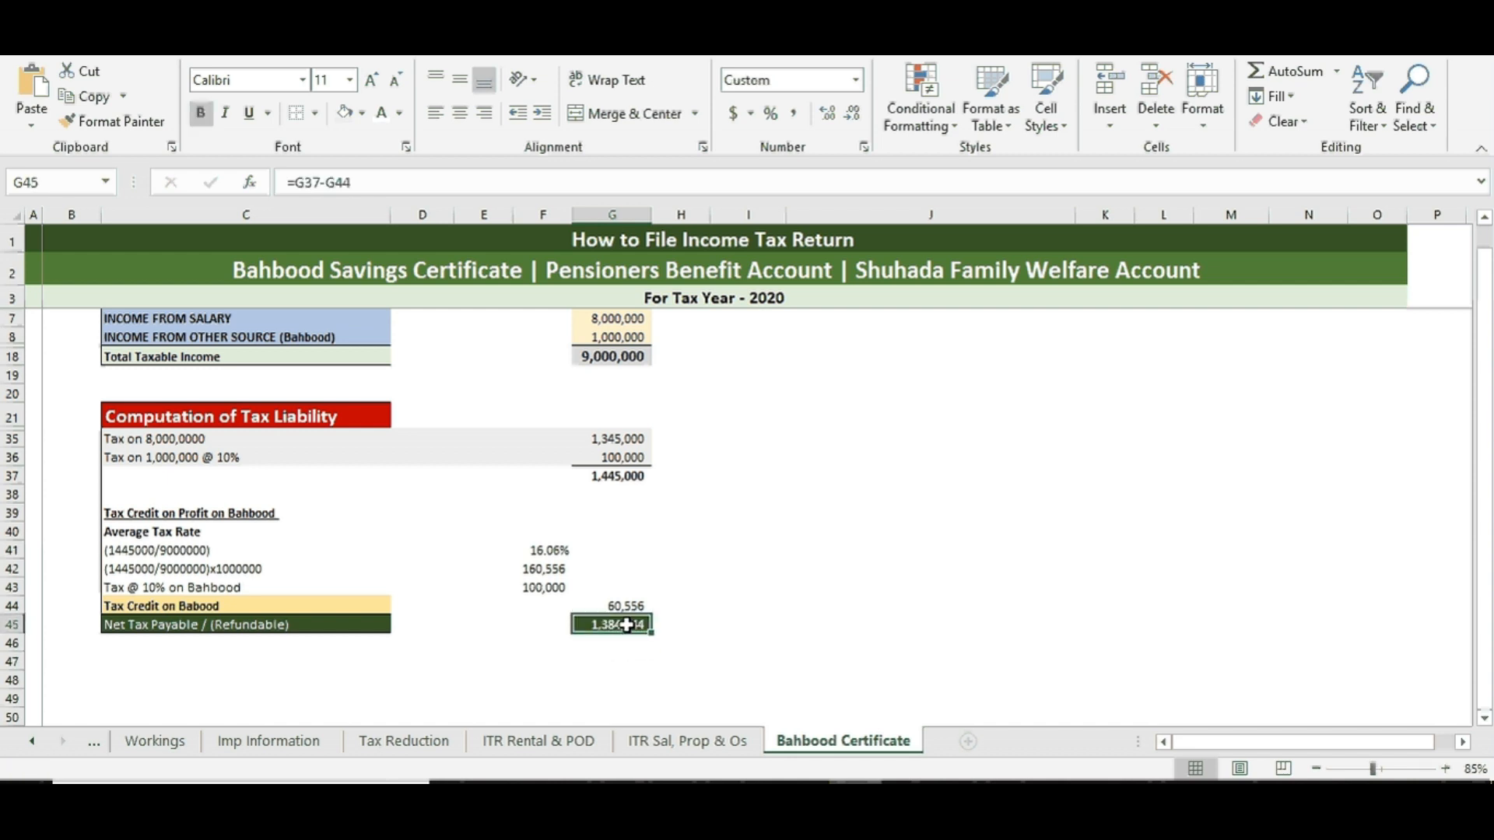
Step: Review the salary income line in row 7 and the 10% Bahbood tax in G36 of the computation
scroll(516, 557, "up", 1)
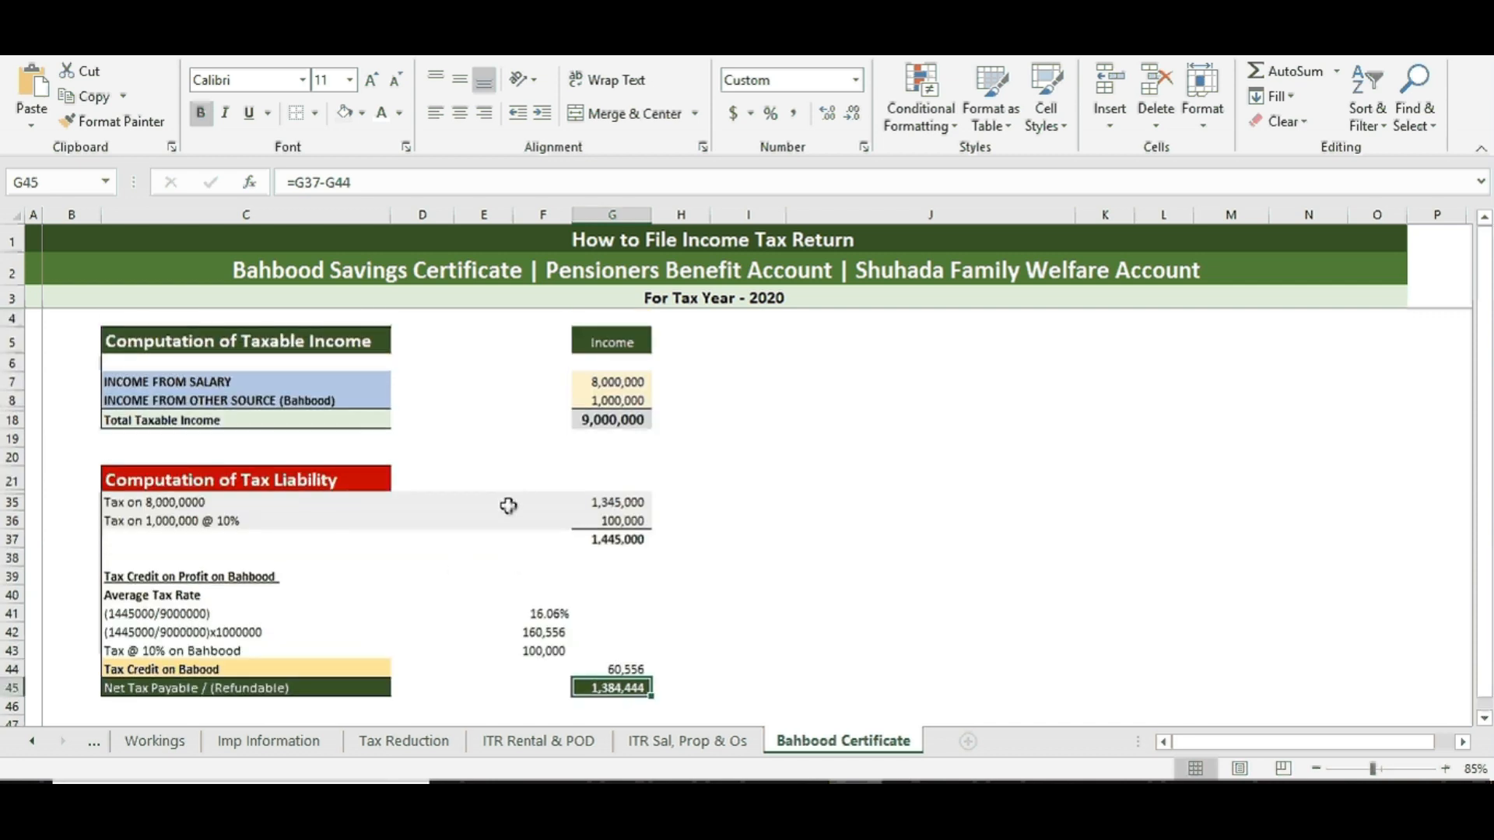
left_click(231, 382)
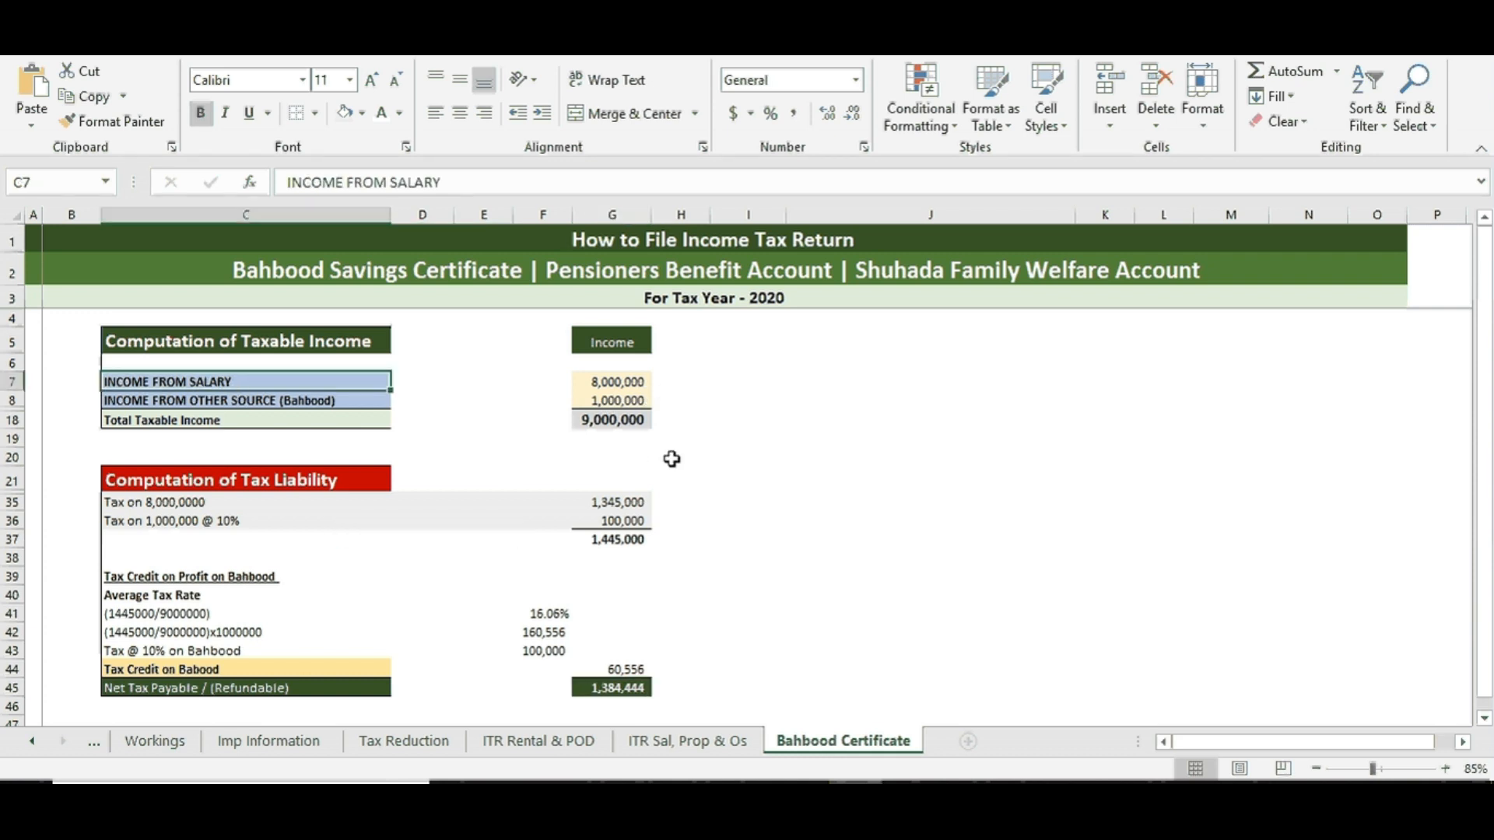
left_click(611, 593)
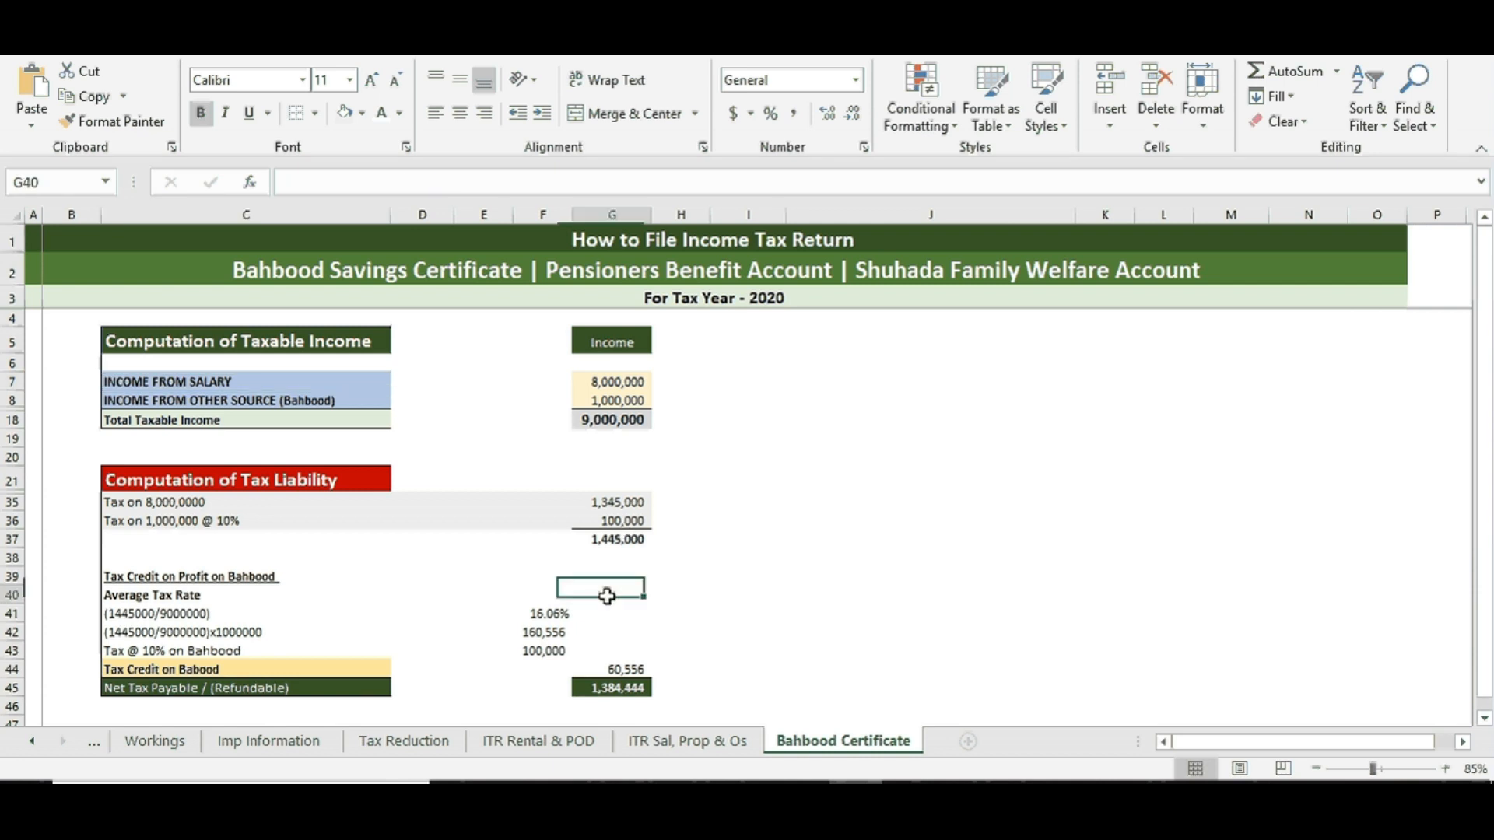
left_click(607, 518)
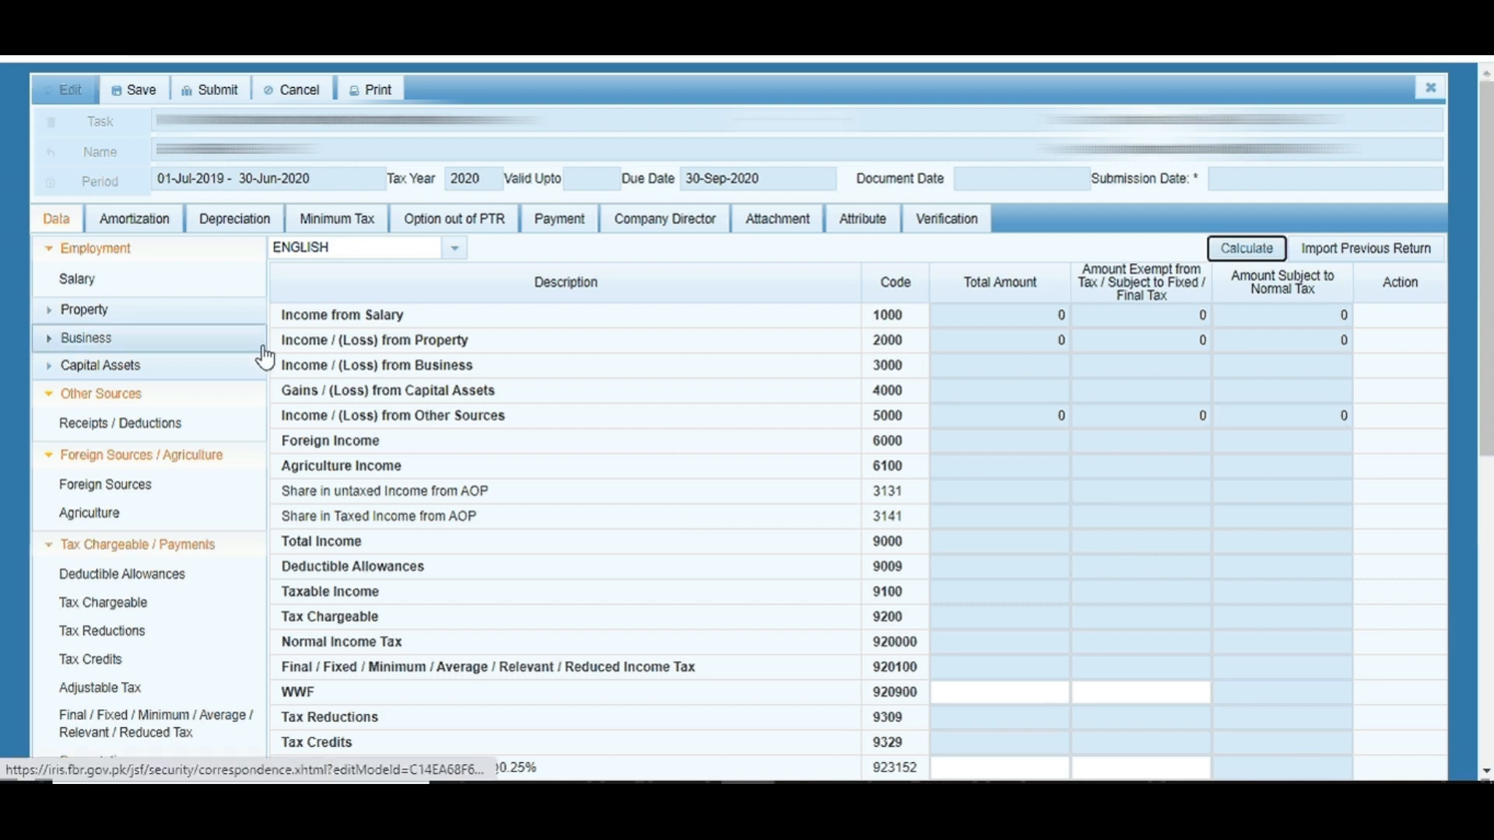
Step: In the FBR Iris return, enter 8000000 as total Pay, Wages or Other Remuneration, check it against worksheet cell G7, and recalculate
left_click(127, 288)
left_click(969, 342)
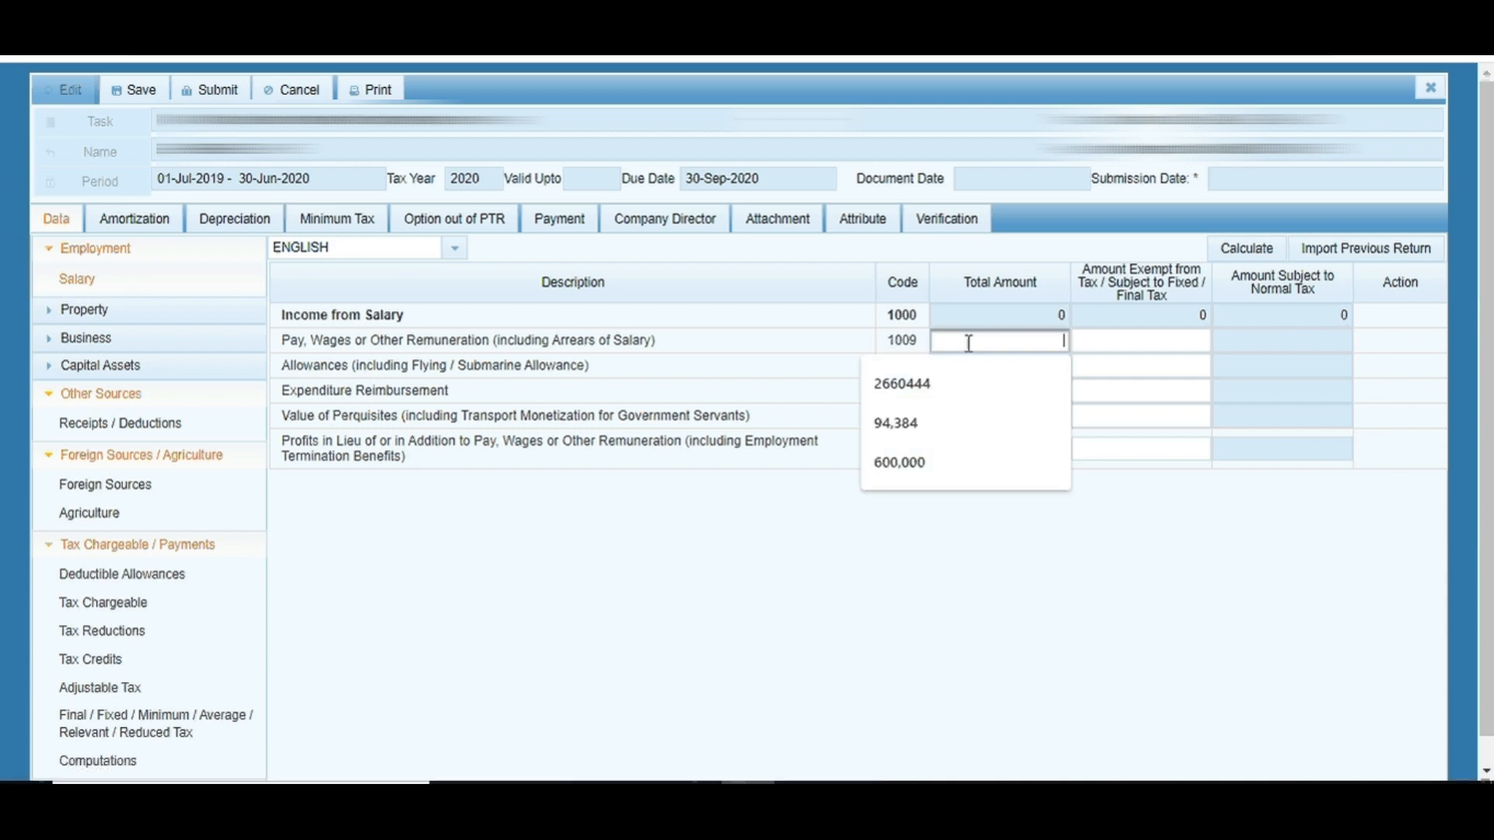
type("8000000")
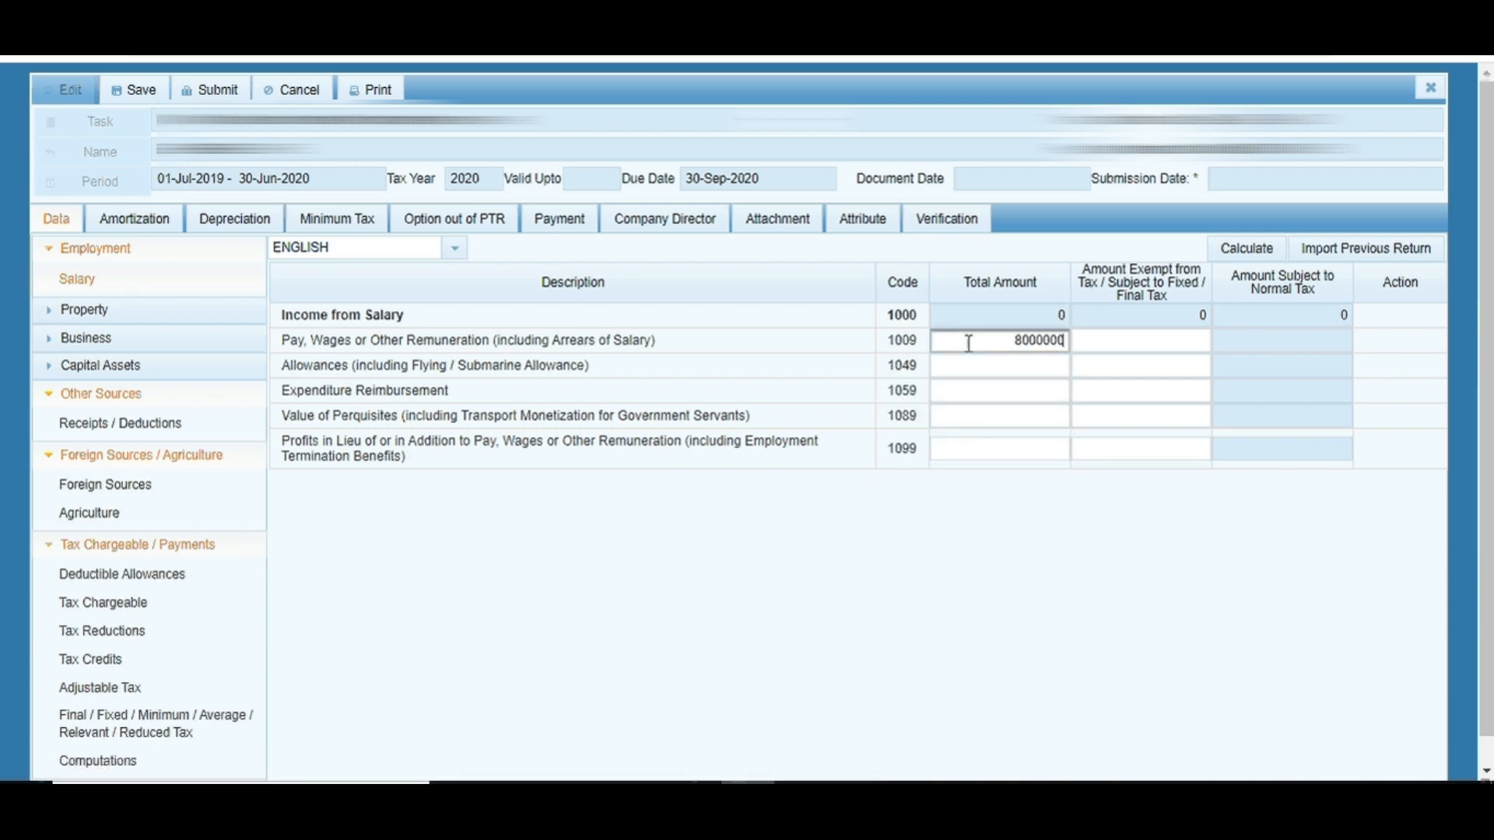
key("Tab")
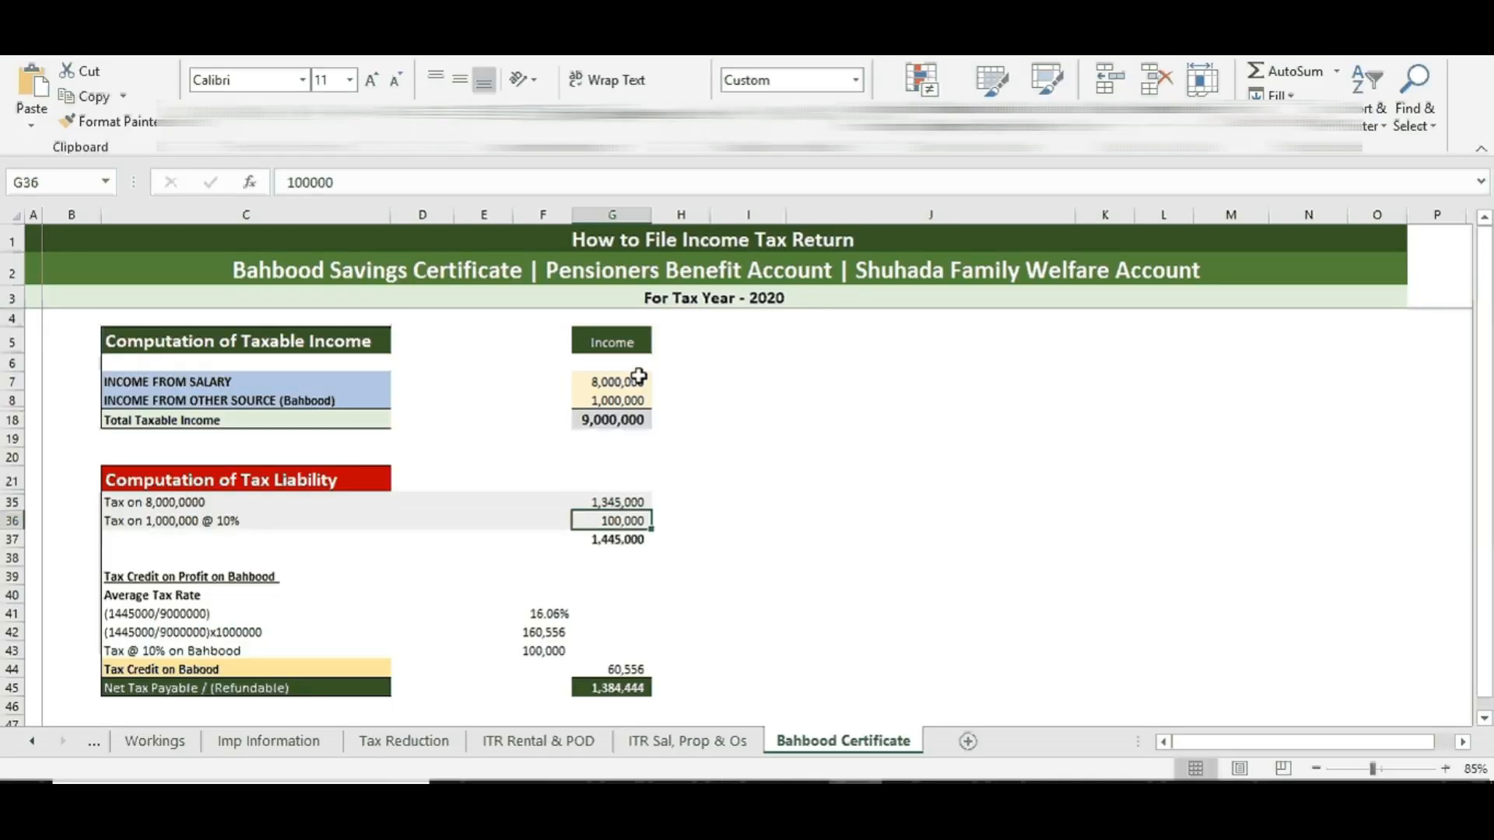
left_click(637, 379)
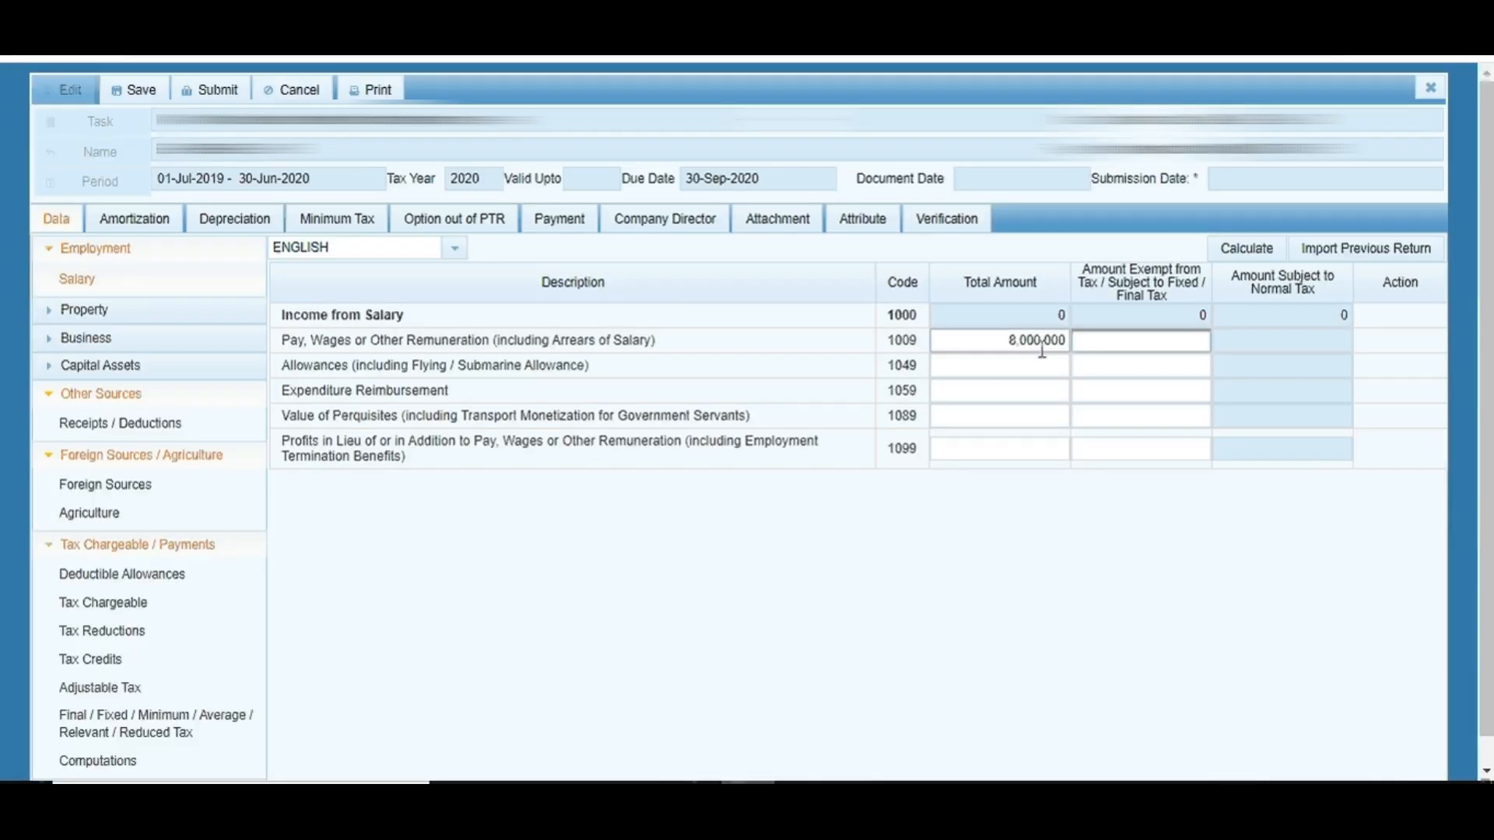
left_click(1247, 249)
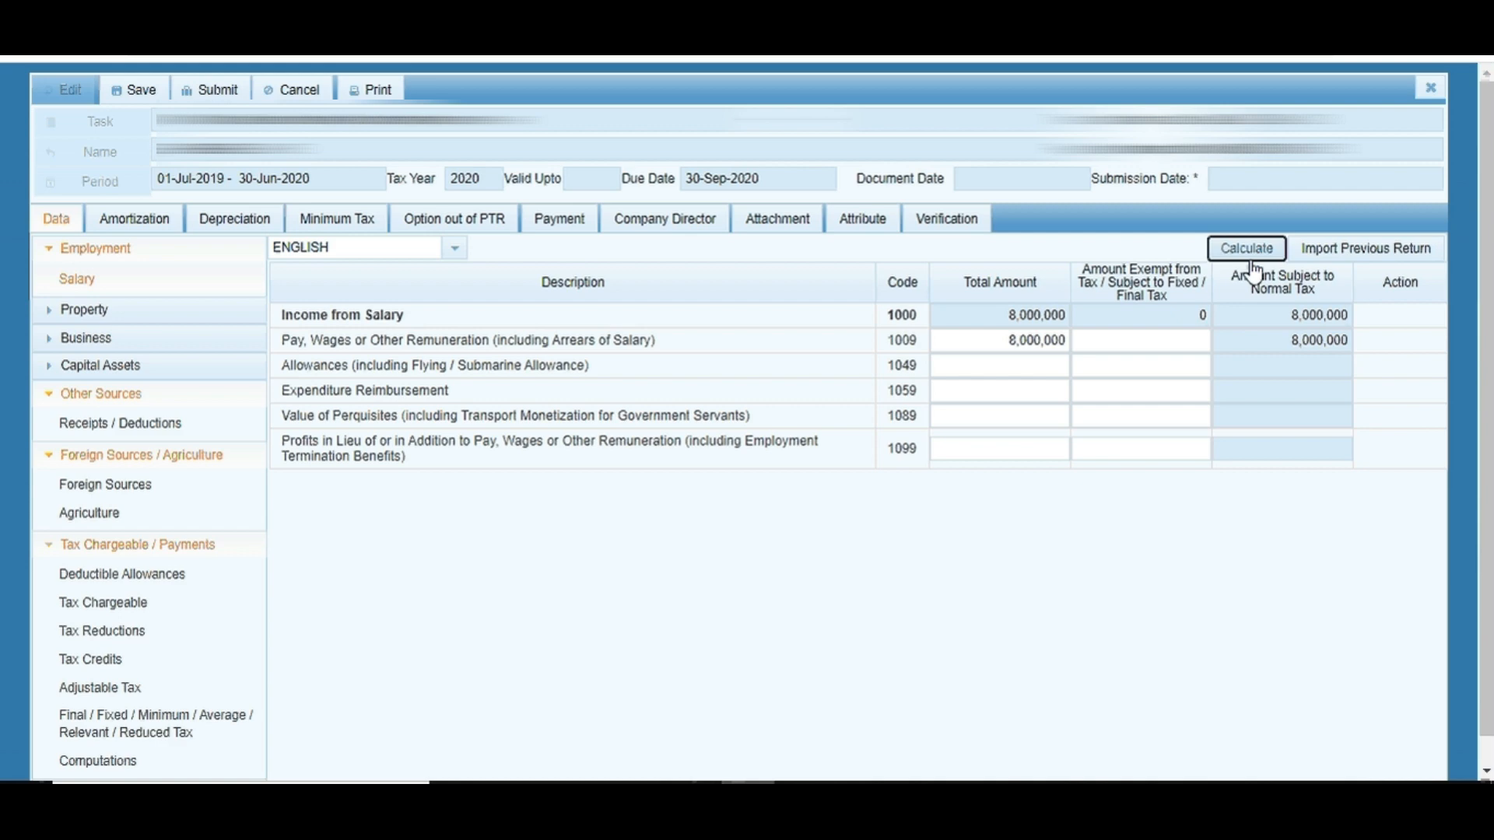
Step: Check the return's computed tax chargeable on salary against the tax on salary in G35 of the worksheet
left_click(109, 761)
scroll(1245, 251, "down", 3)
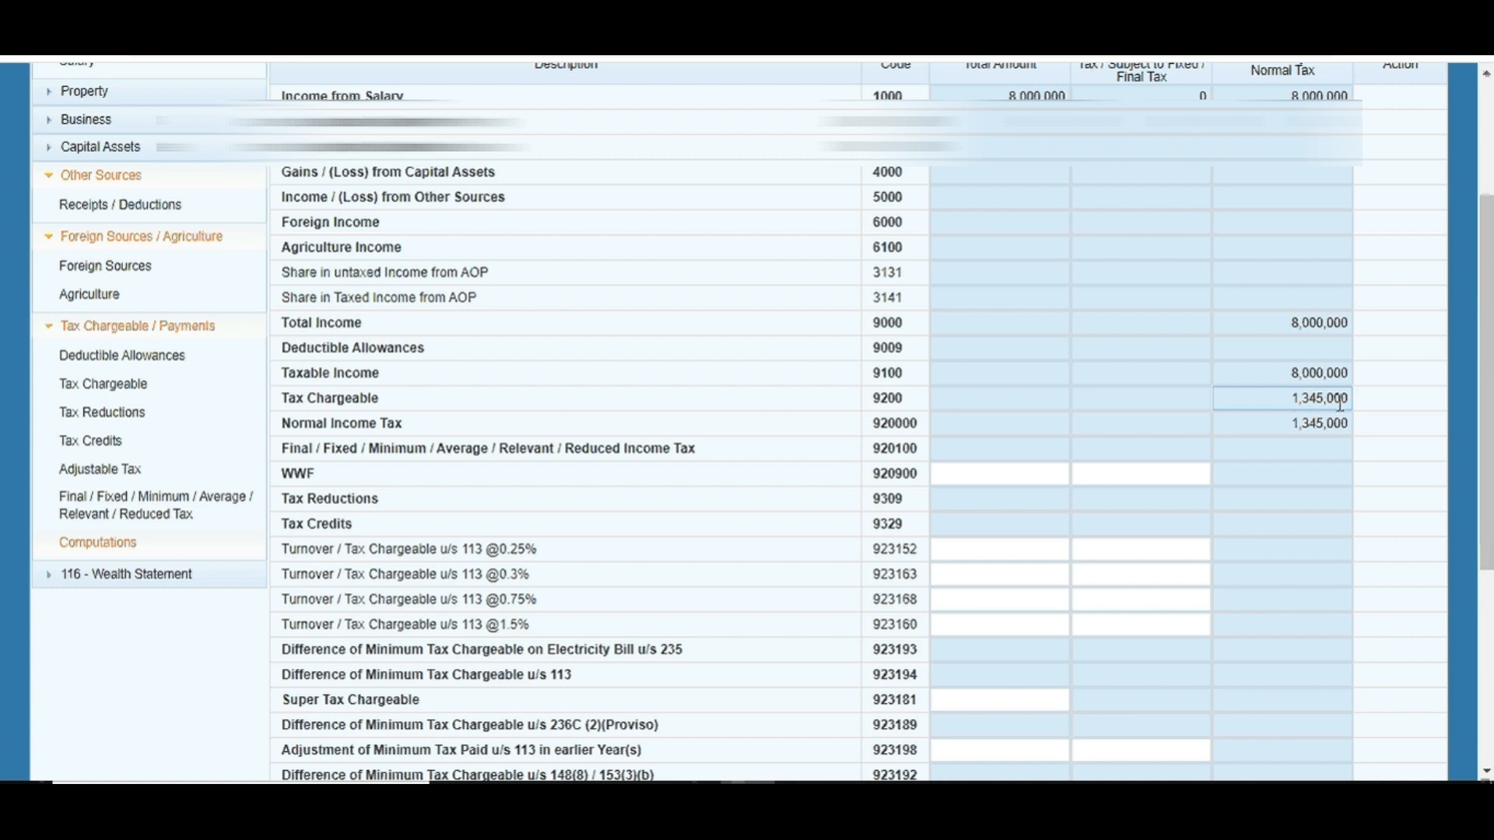
scroll(1338, 402, "up", 2)
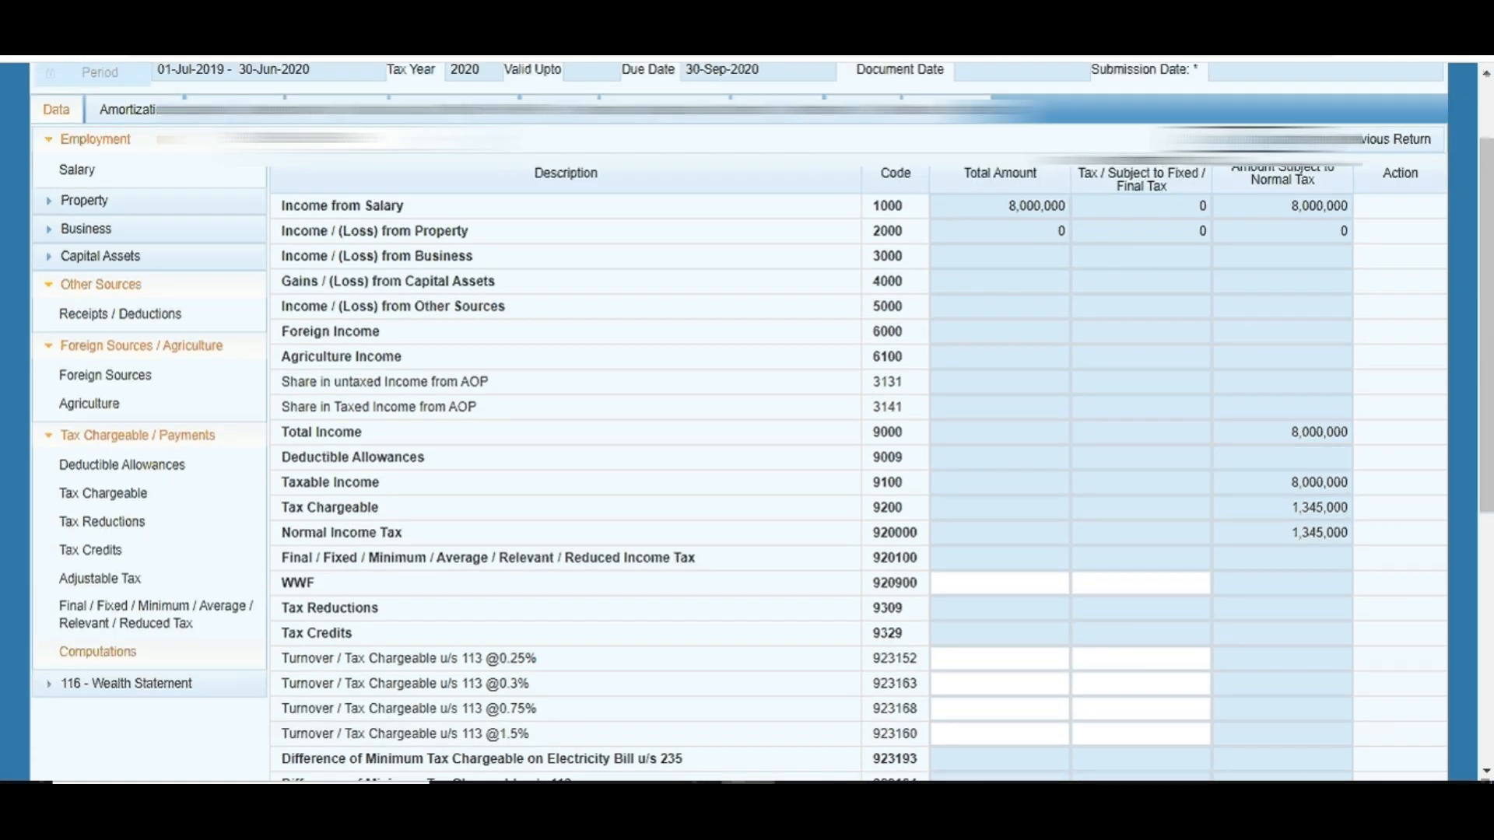
left_click(854, 798)
left_click(614, 505)
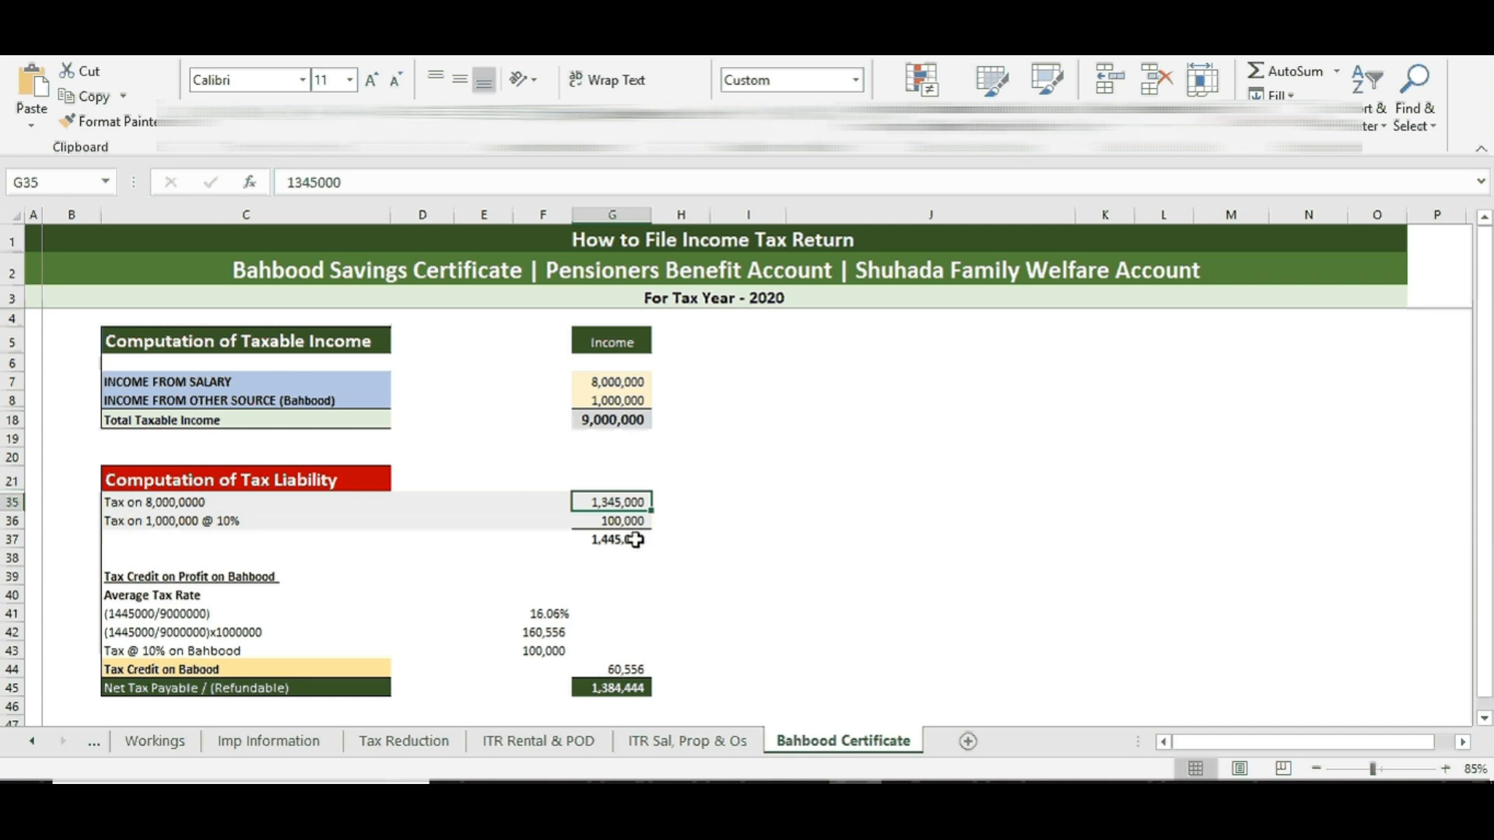
left_click(747, 799)
Step: Collapse the Foreign Sources / Agriculture and Tax Chargeable / Payments sections of the return and open Receipts / Deductions under Other Sources
scroll(585, 578, "up", 2)
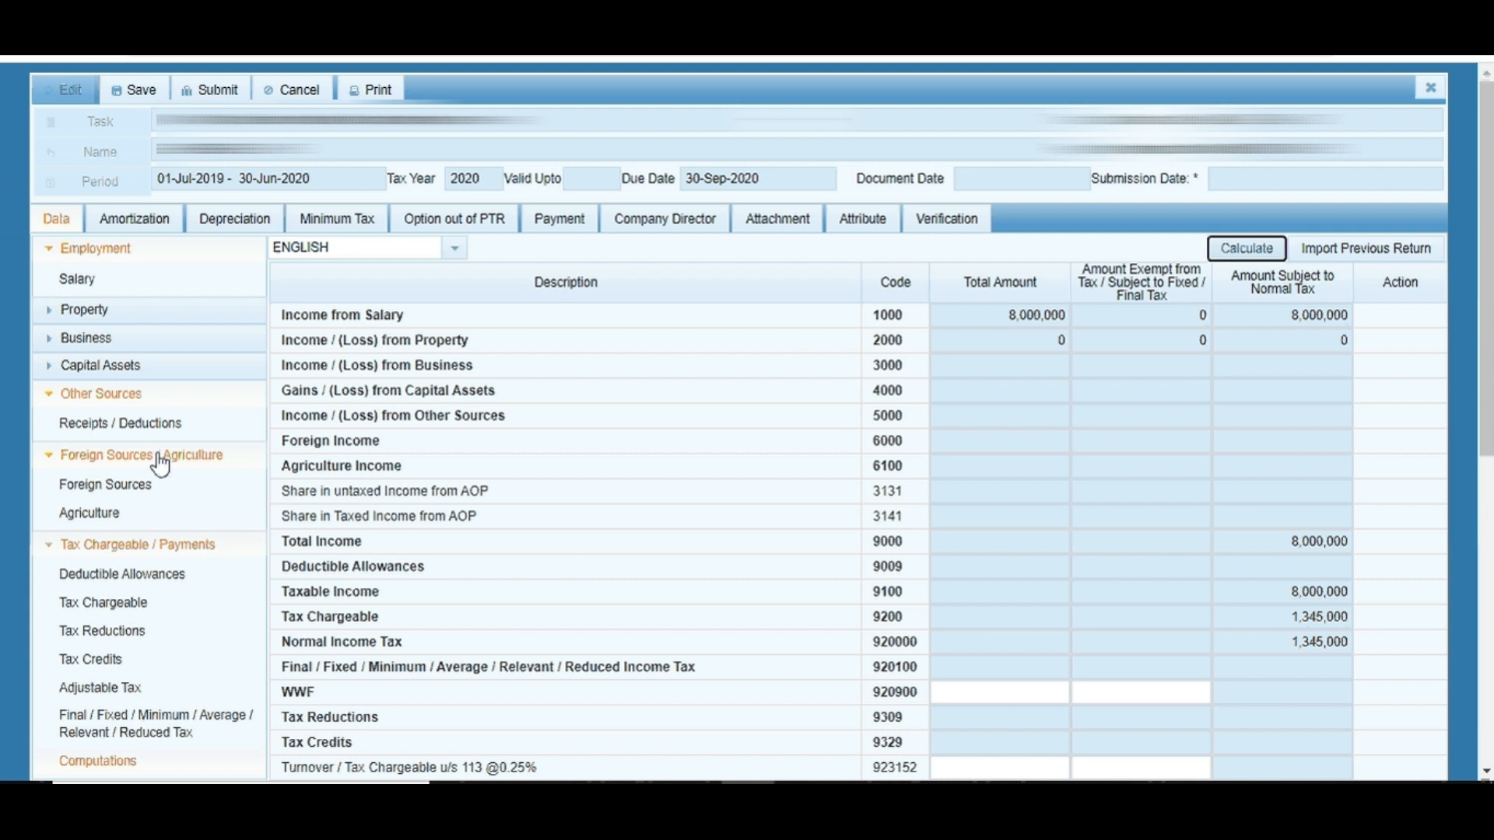
left_click(70, 397)
left_click(54, 421)
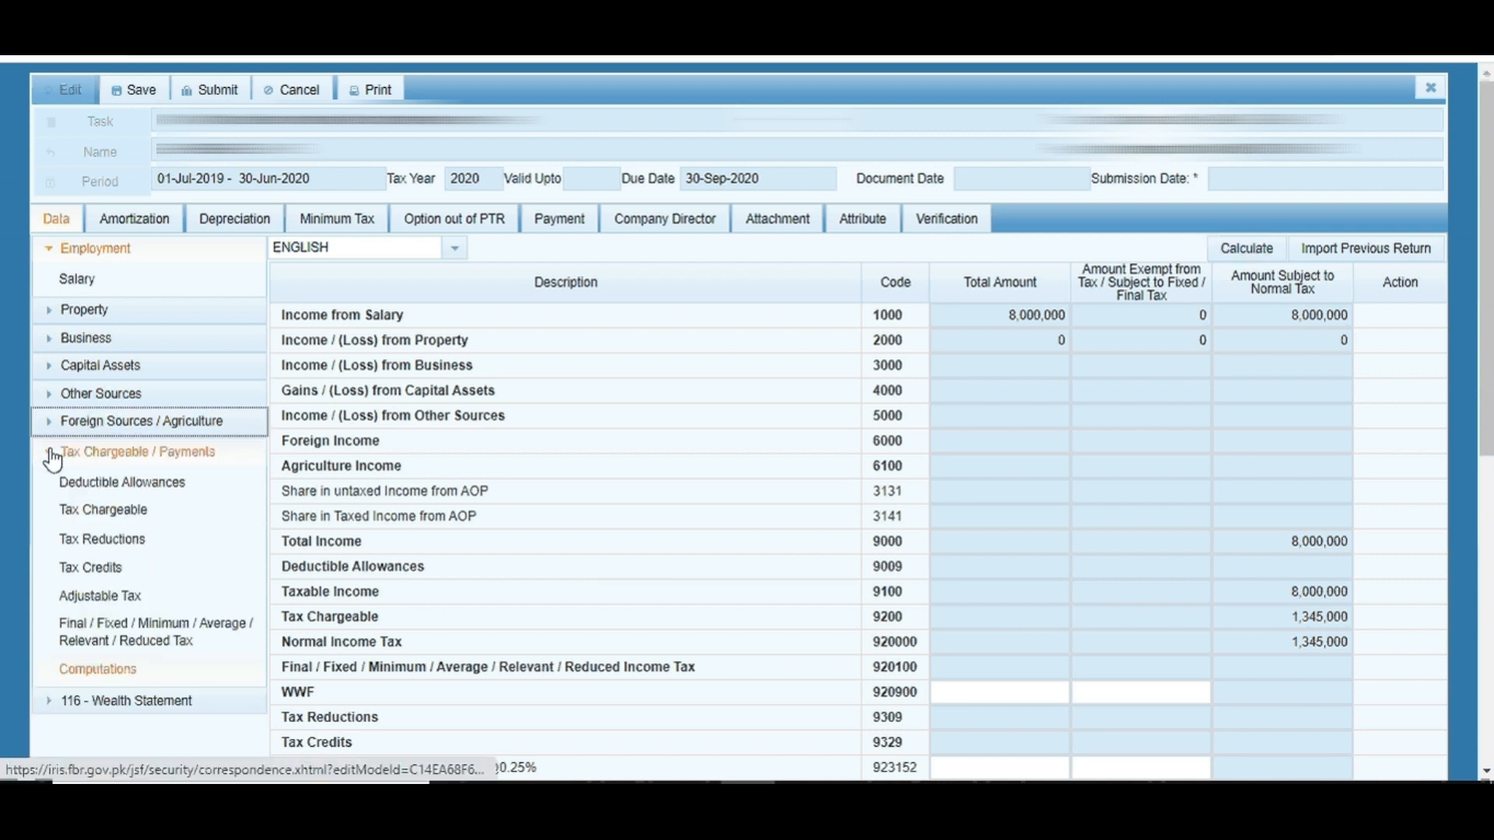
left_click(55, 452)
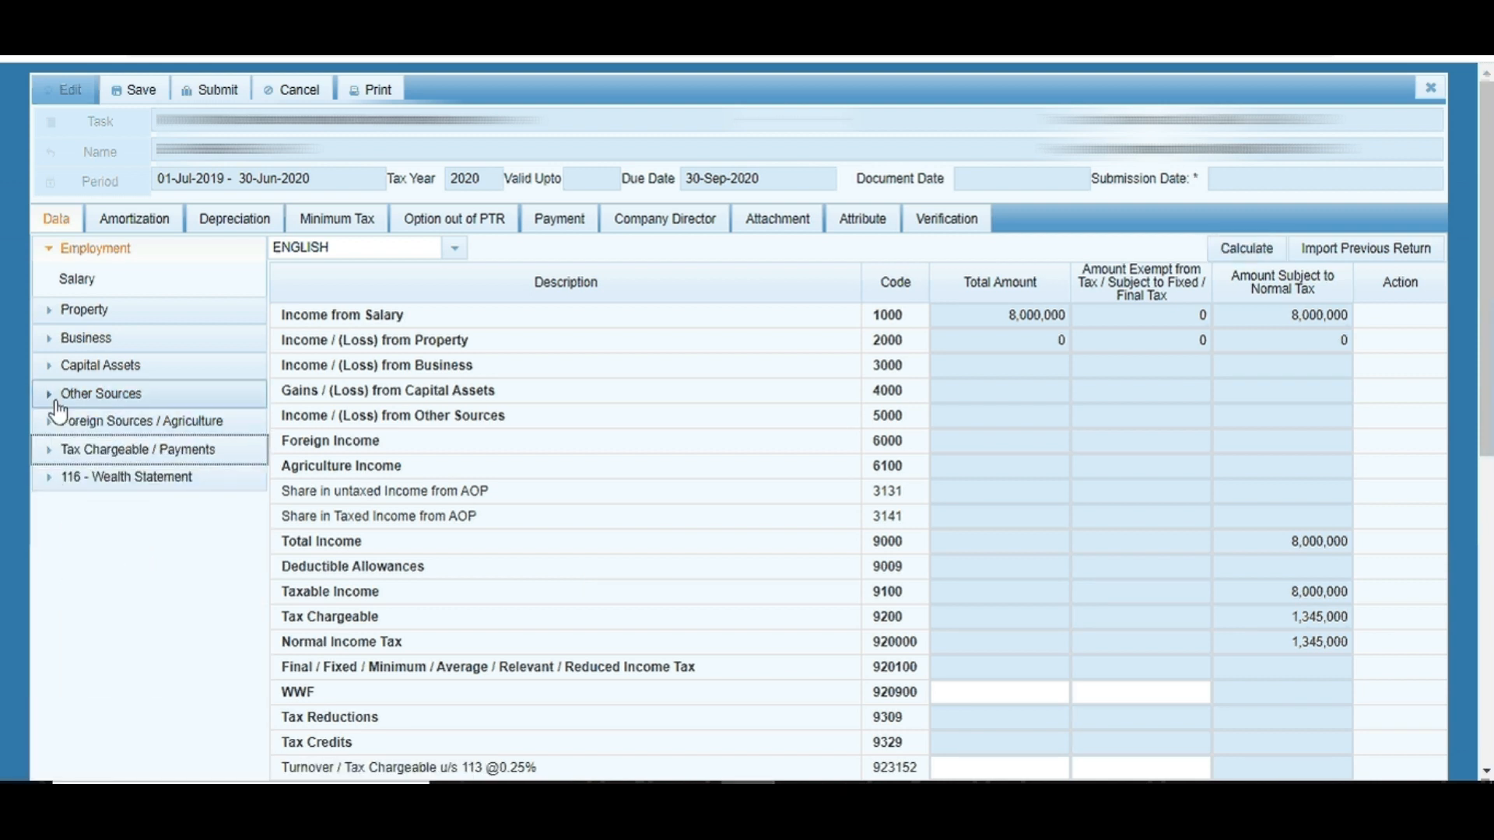
left_click(56, 401)
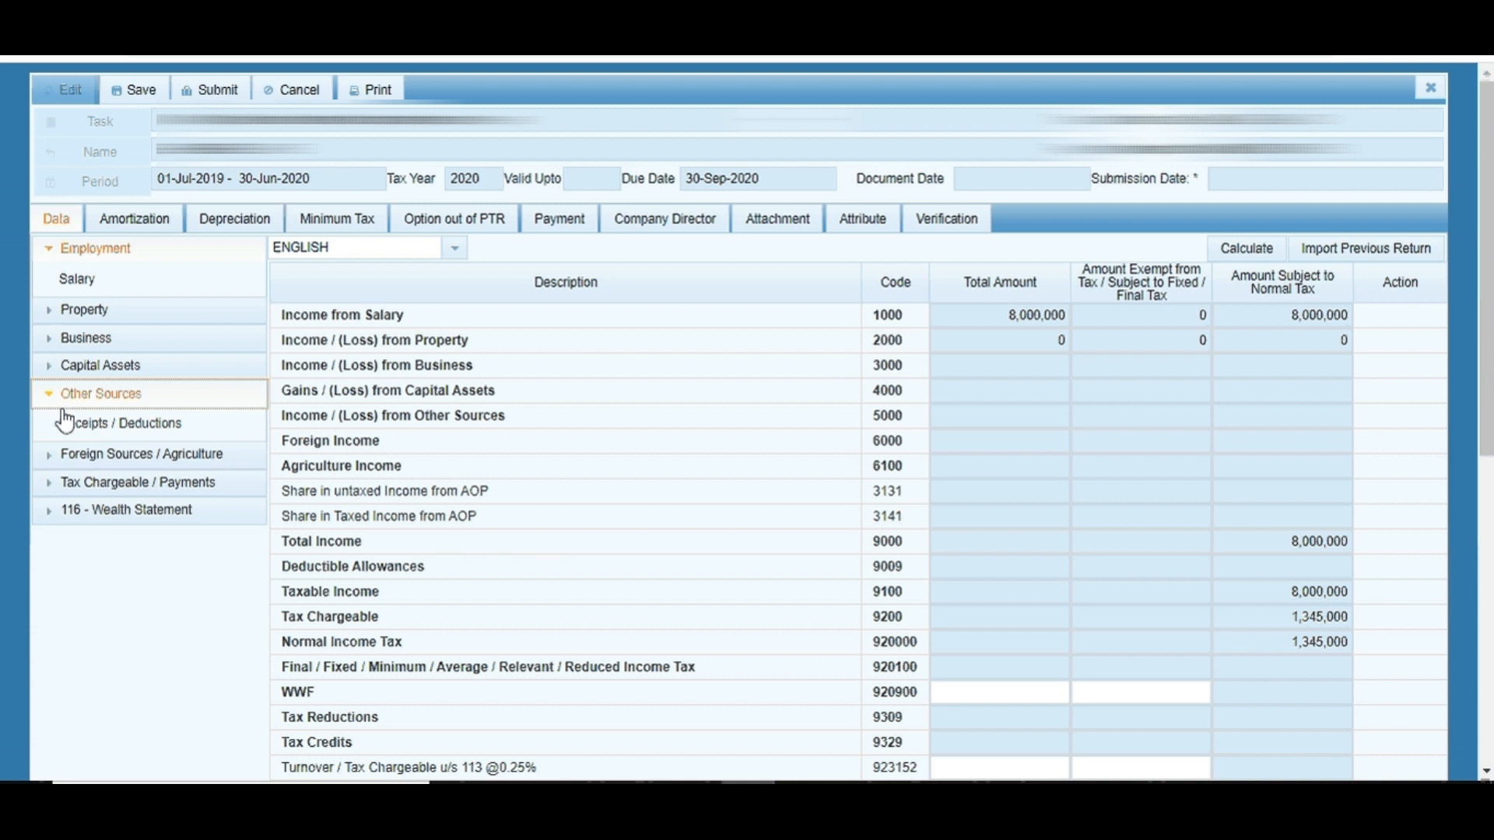
left_click(82, 426)
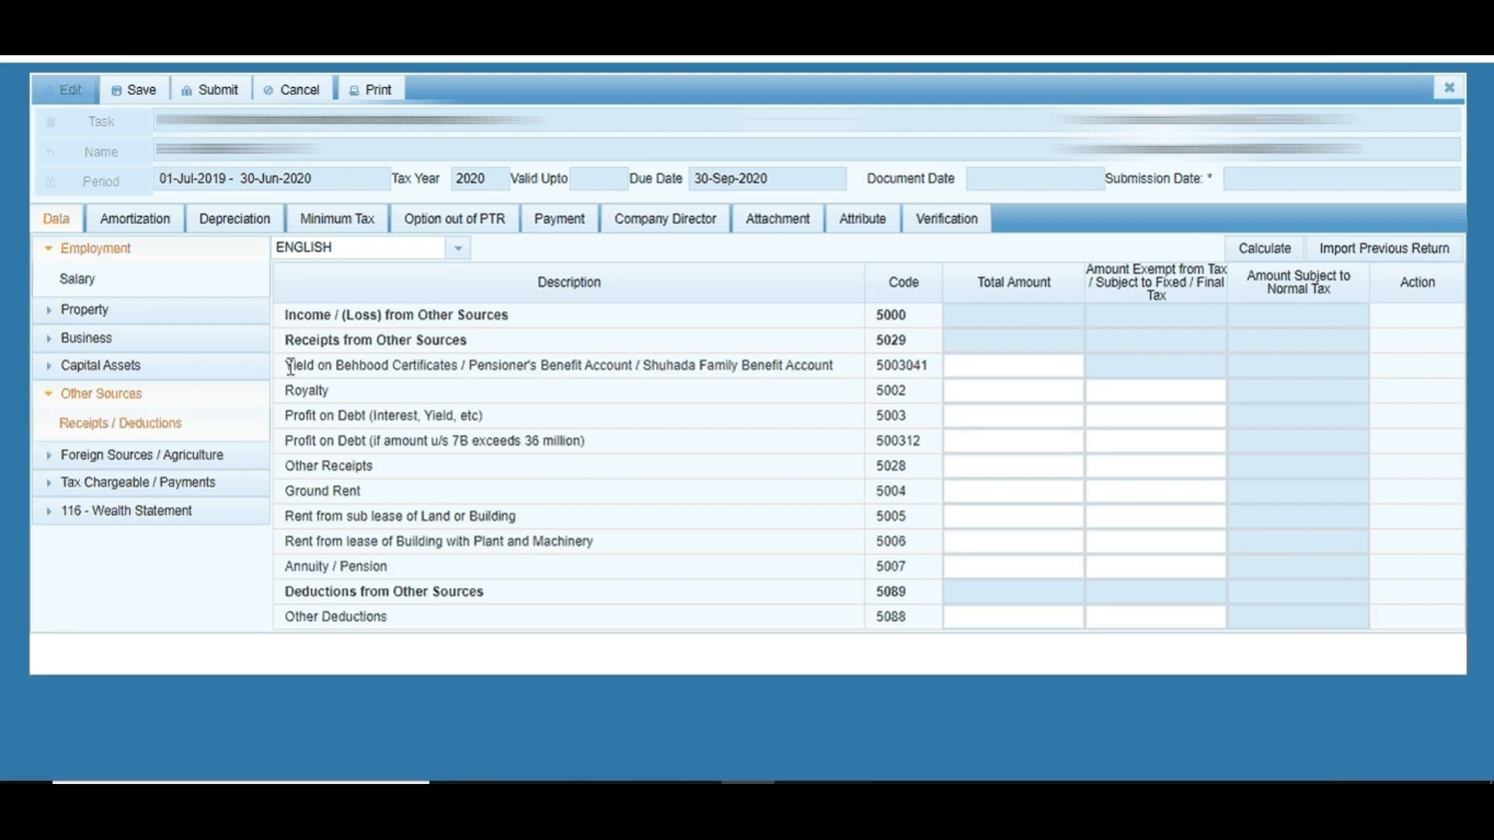
Step: Enter 1,000,000 as the total yield on Behbood Certificates (code 5003041) and recalculate the return
left_click_drag(284, 365, 865, 370)
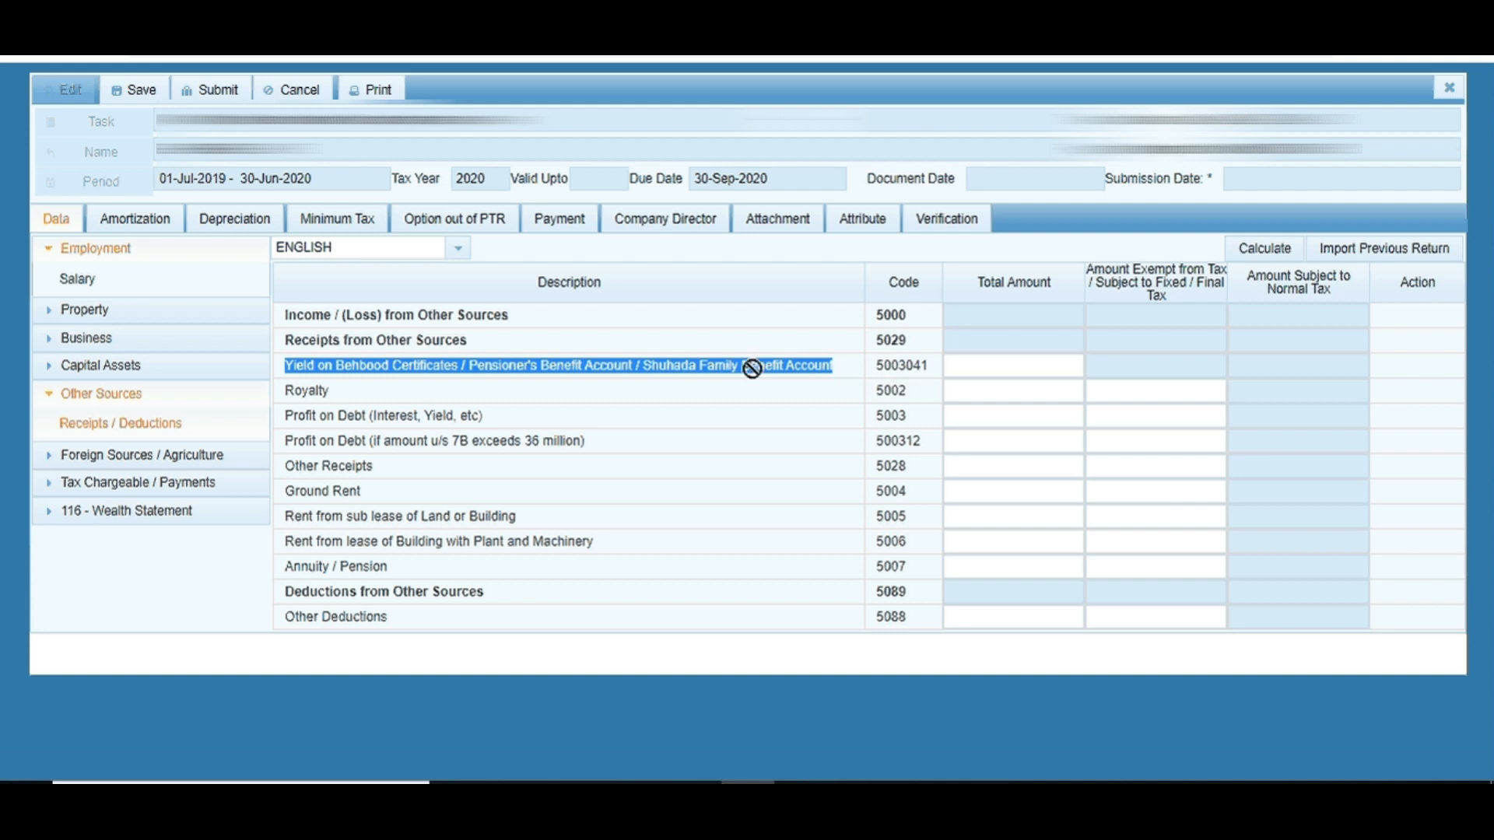
left_click(1028, 367)
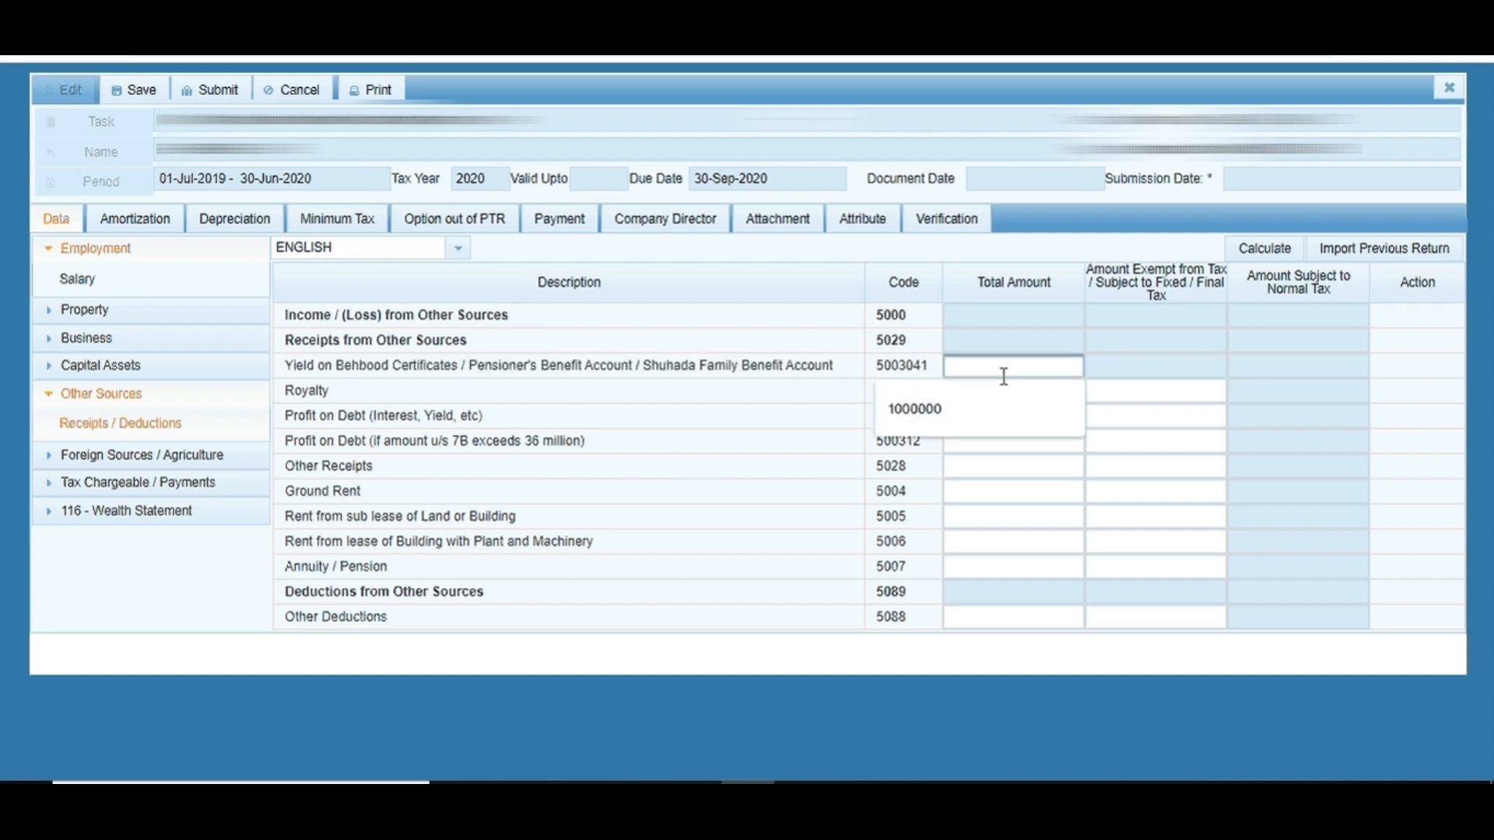
left_click(1011, 408)
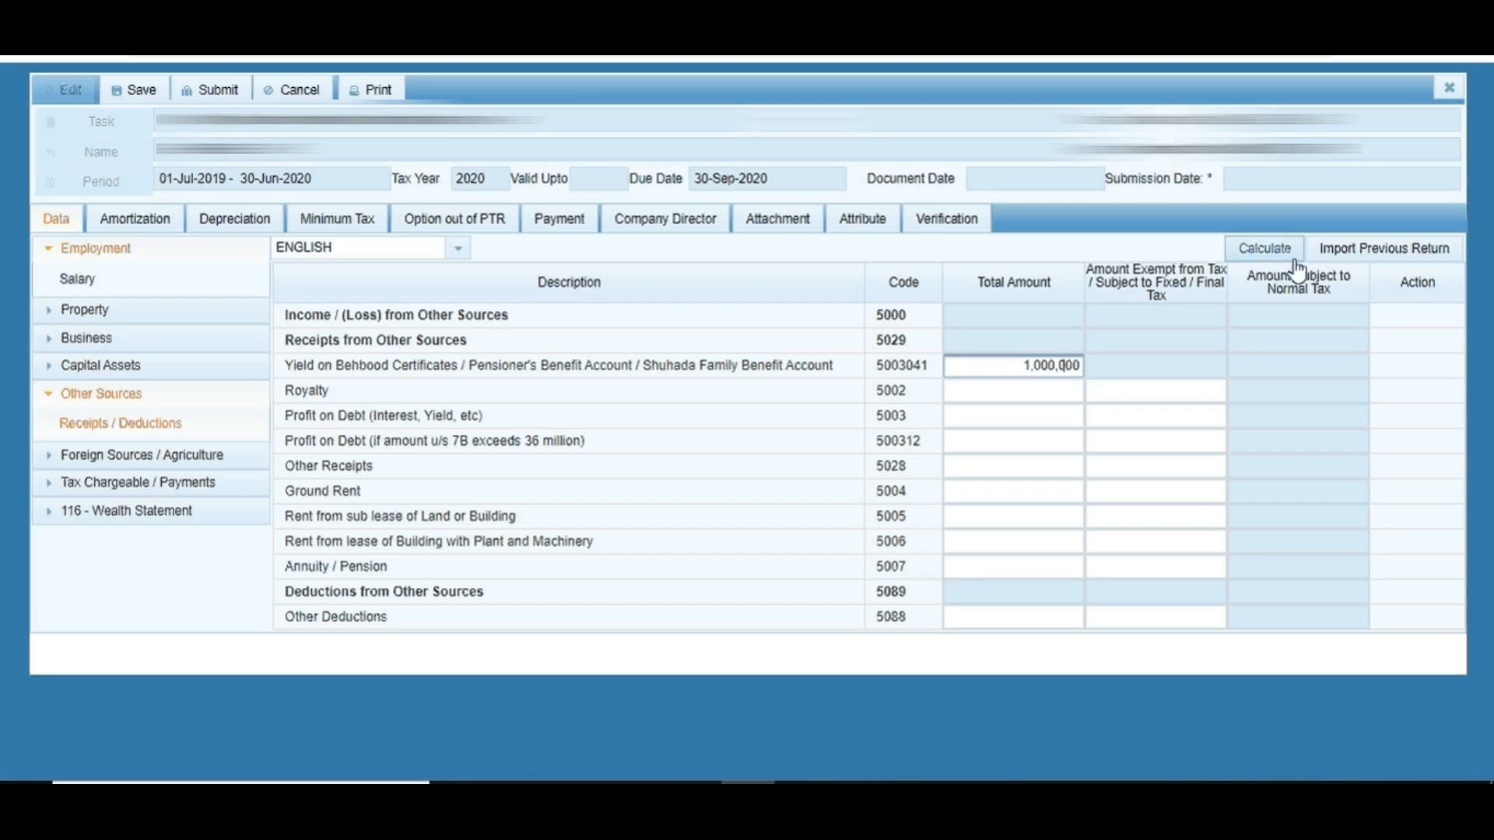
left_click(1265, 249)
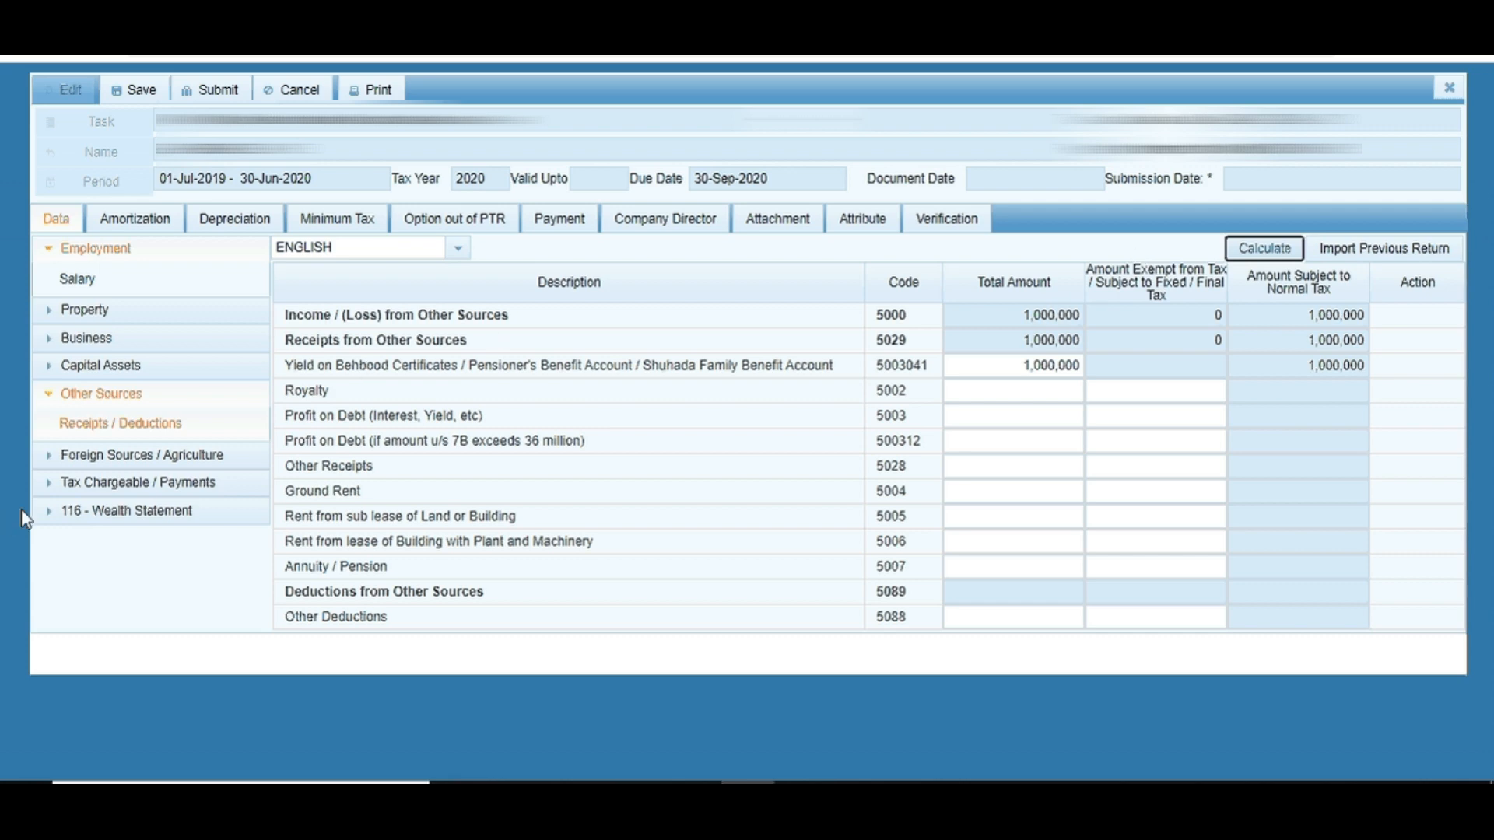
Step: Open the return's Computations page and review the Income from Other Sources row and the tax rows
left_click(49, 484)
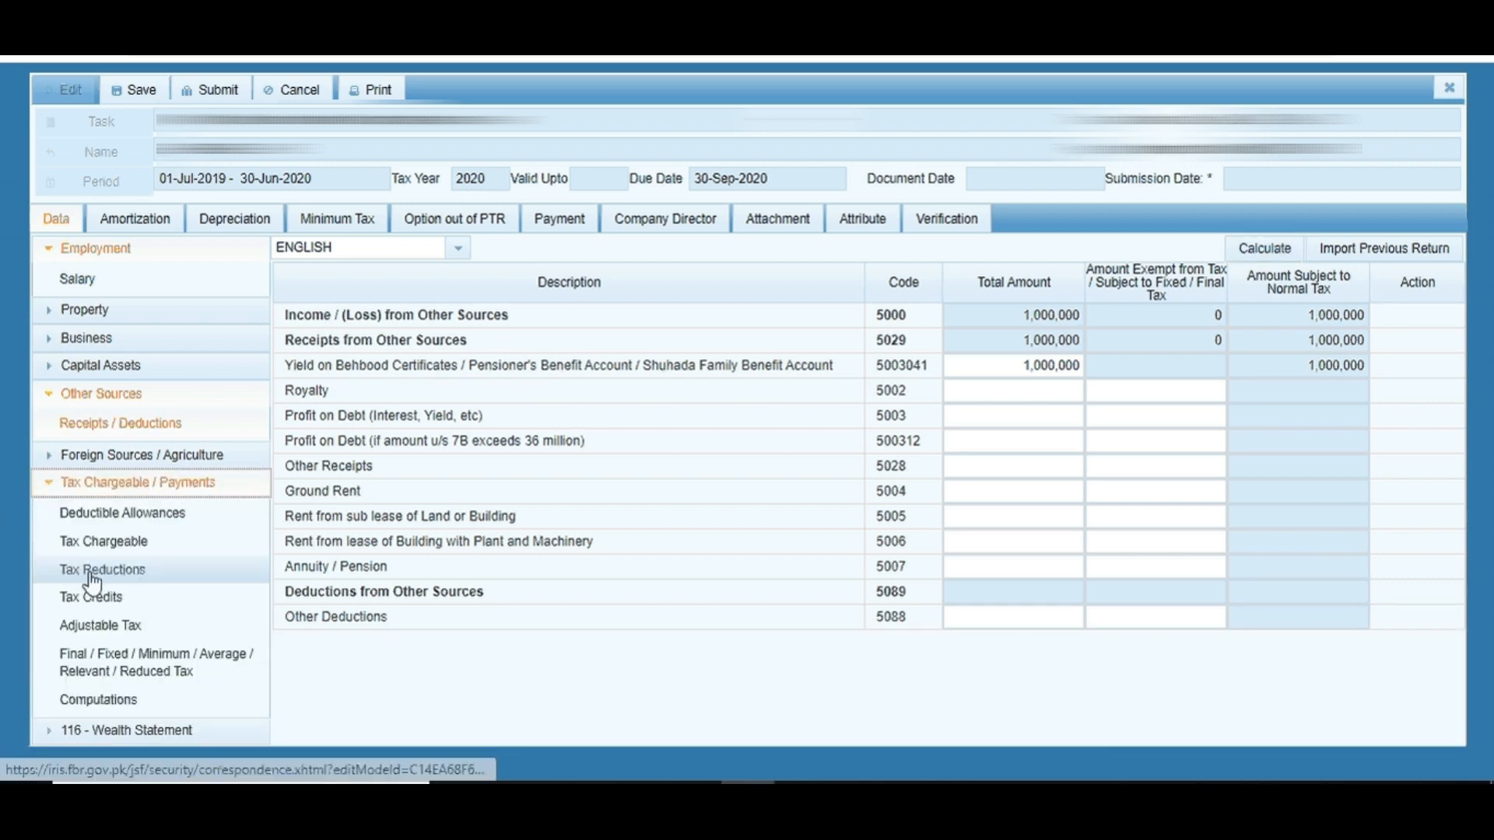
left_click(105, 700)
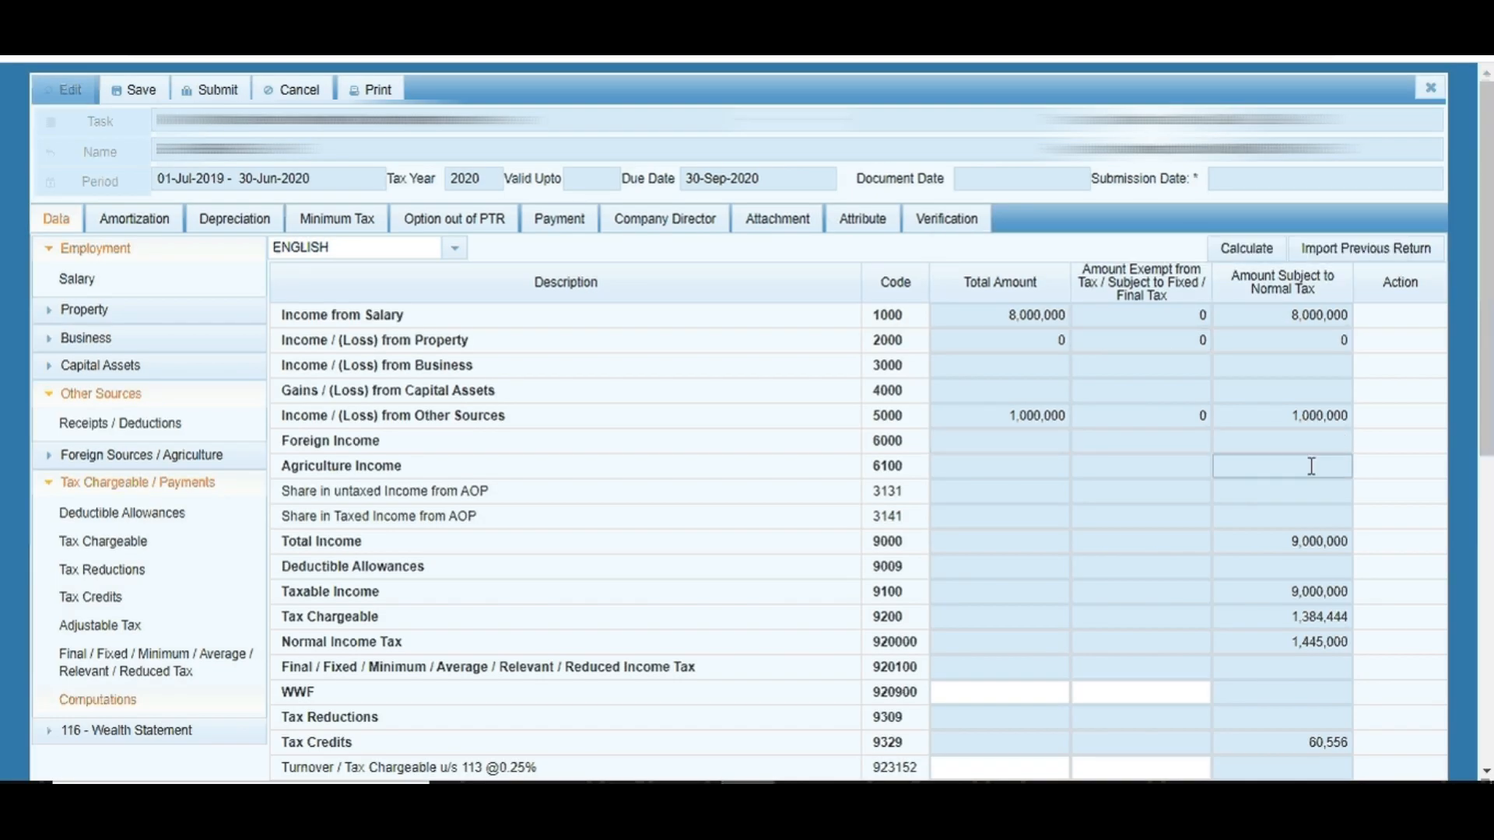
scroll(1398, 417, "down", 3)
scroll(1342, 505, "up", 3)
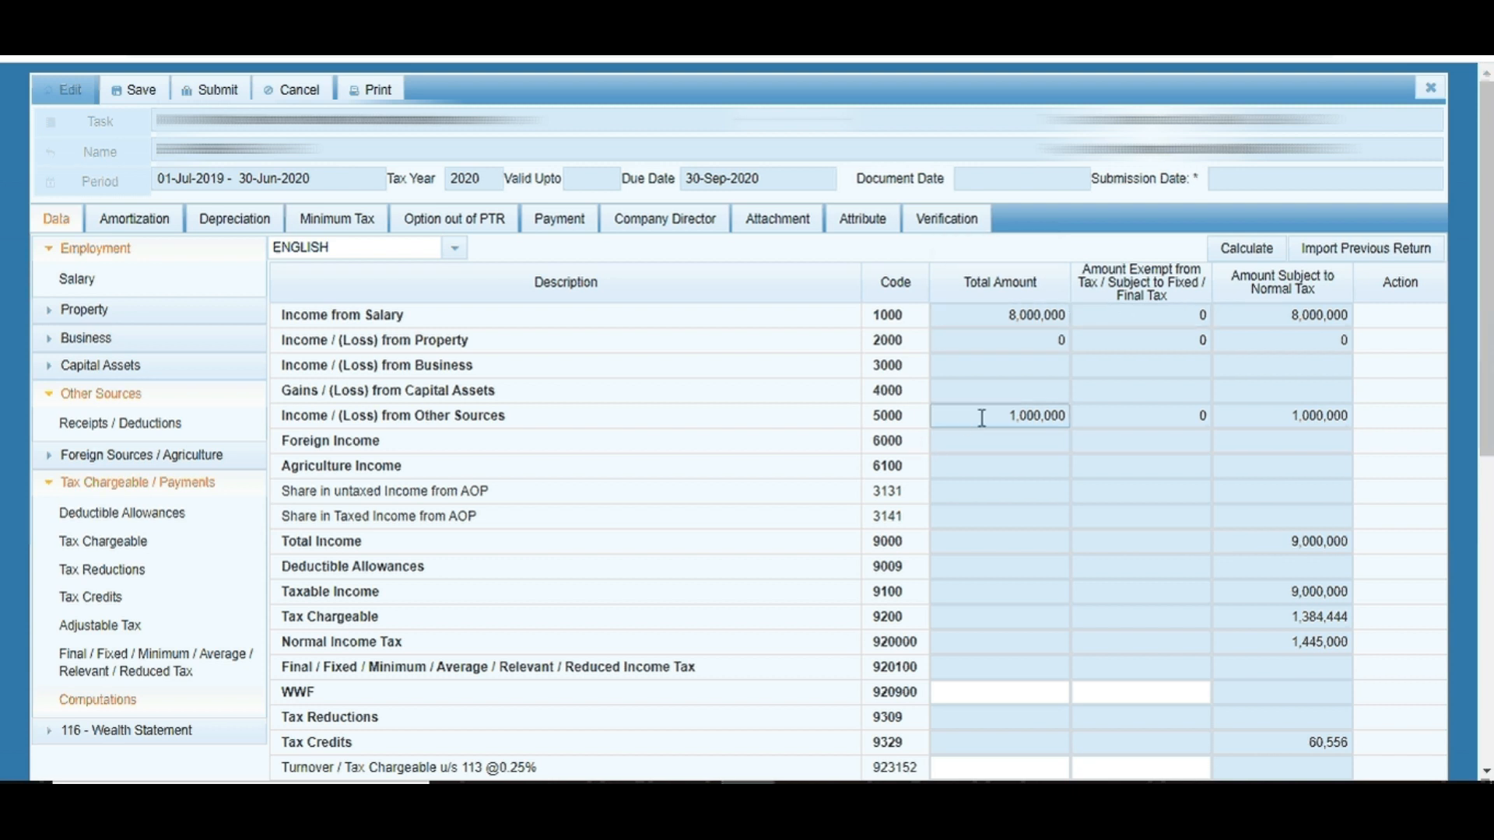
left_click(1086, 418)
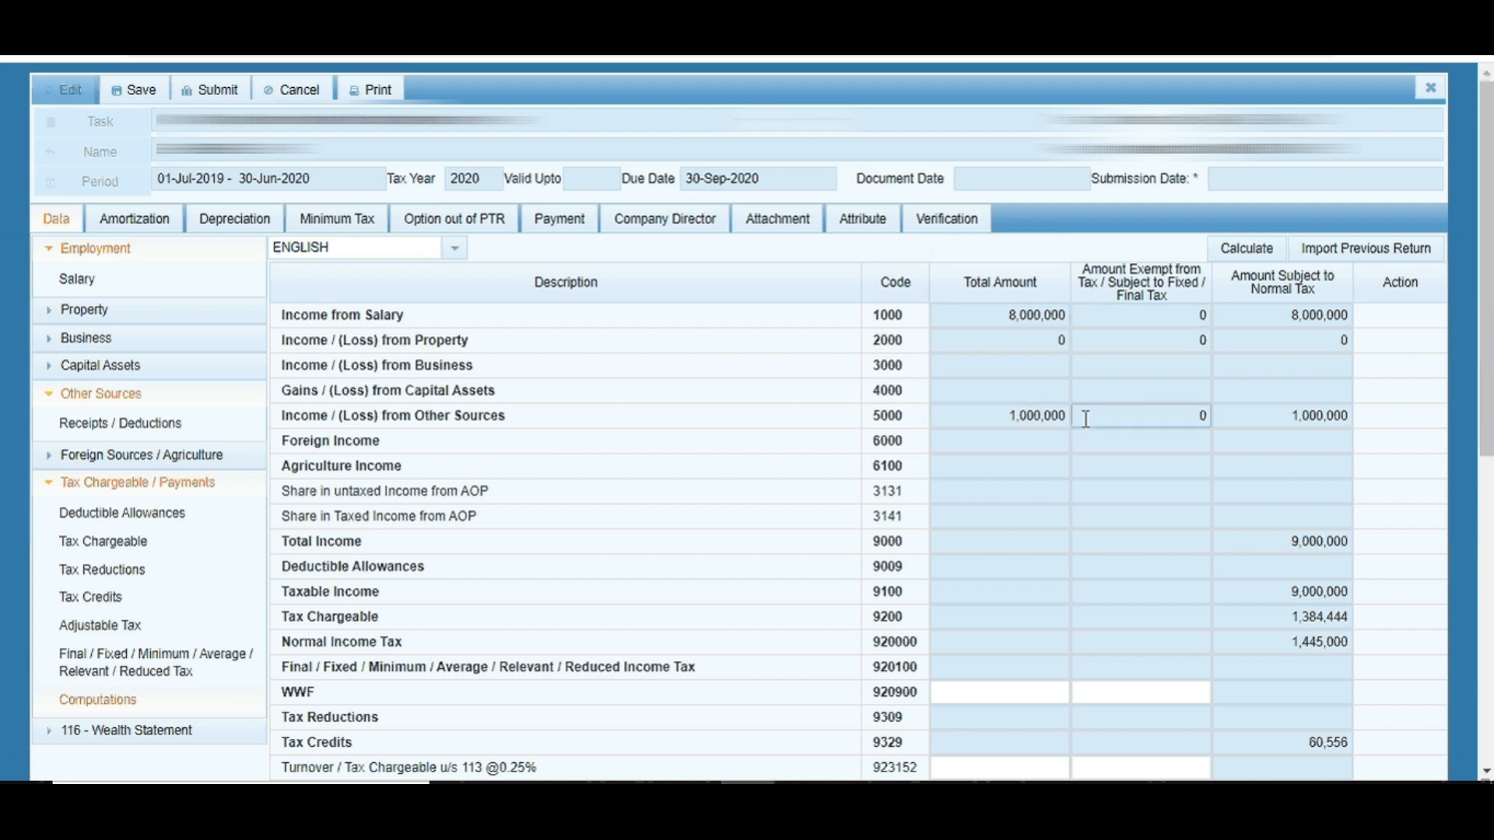
Step: Examine the Total Income and Taxable Income rows in the return's computation and return to the Excel worksheet for comparison
scroll(1086, 419, "down", 2)
left_click(1274, 432)
left_click_drag(1274, 433, 1332, 433)
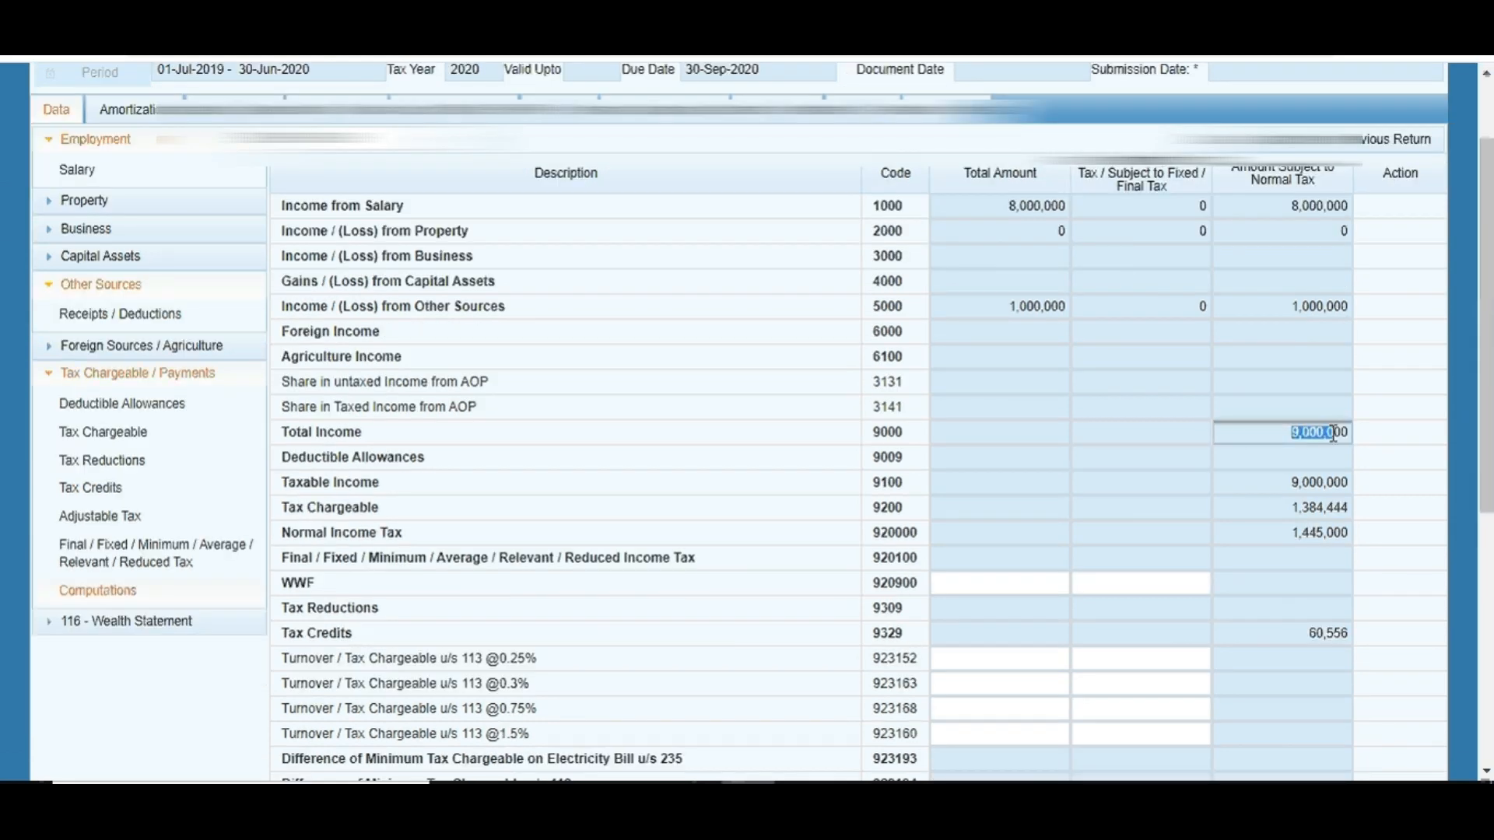
left_click_drag(365, 433, 302, 433)
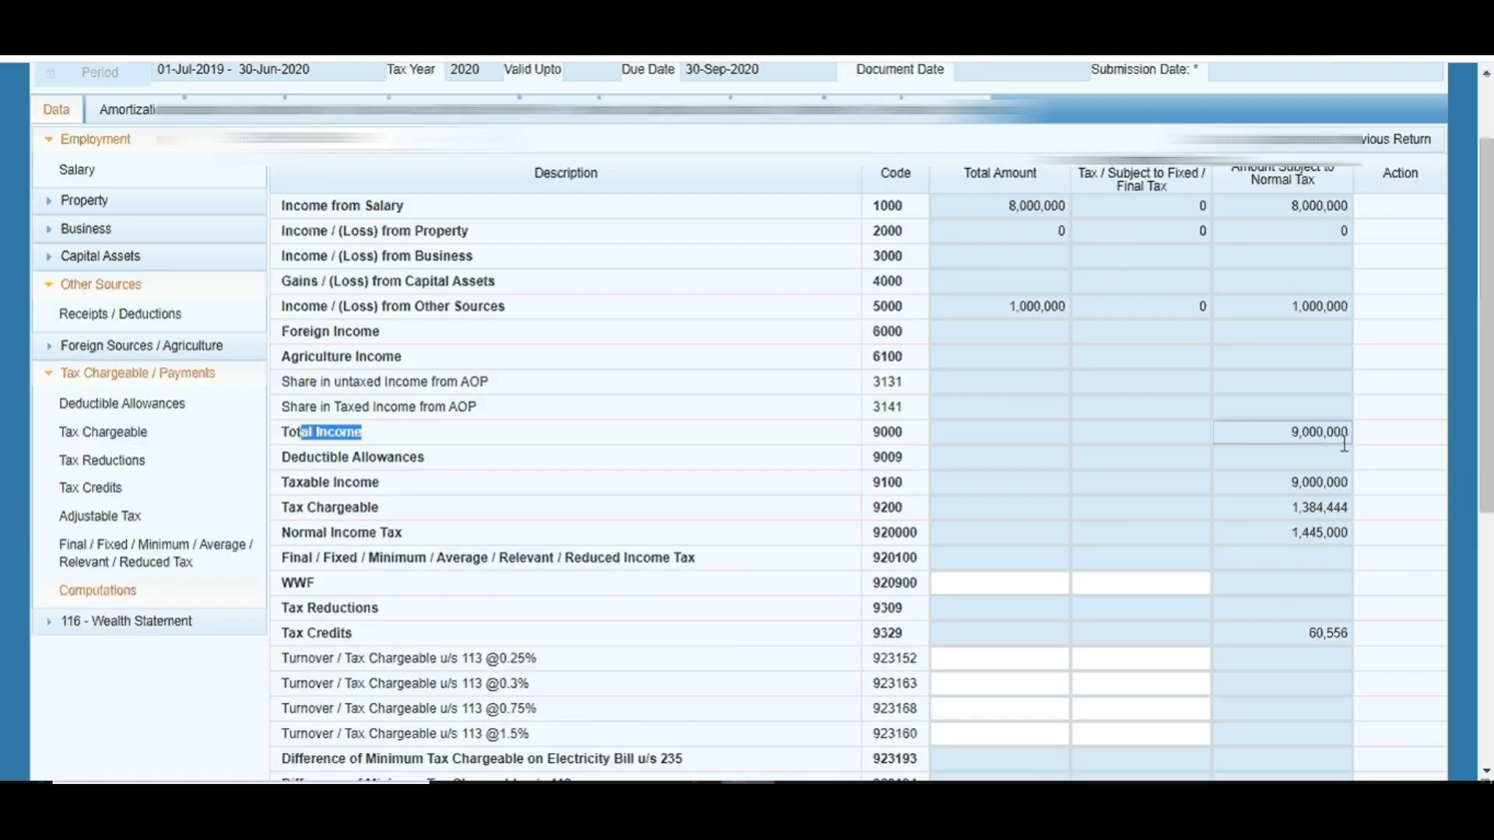
left_click_drag(380, 483, 287, 482)
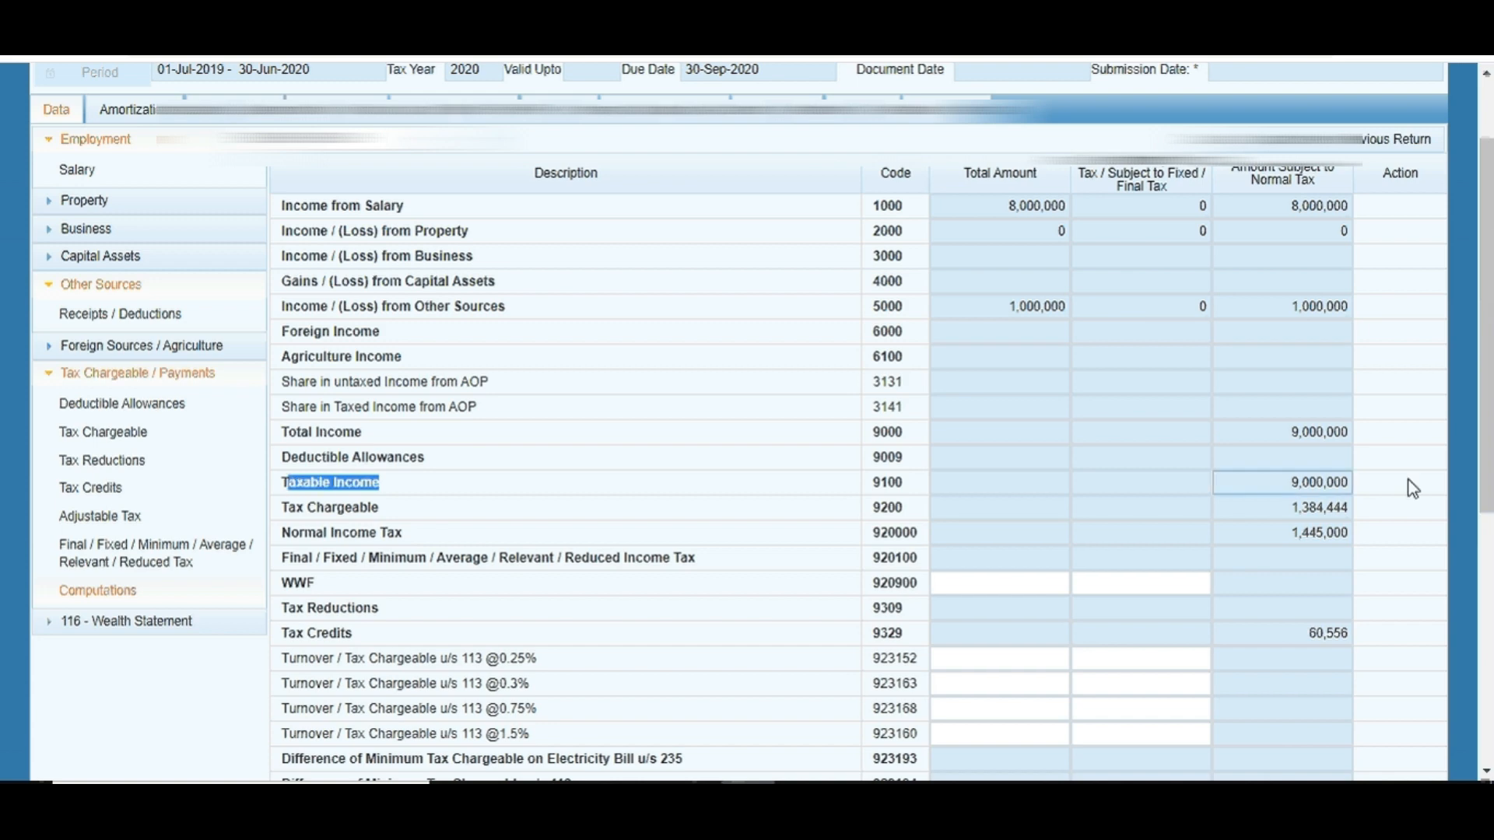
double_click(1305, 489)
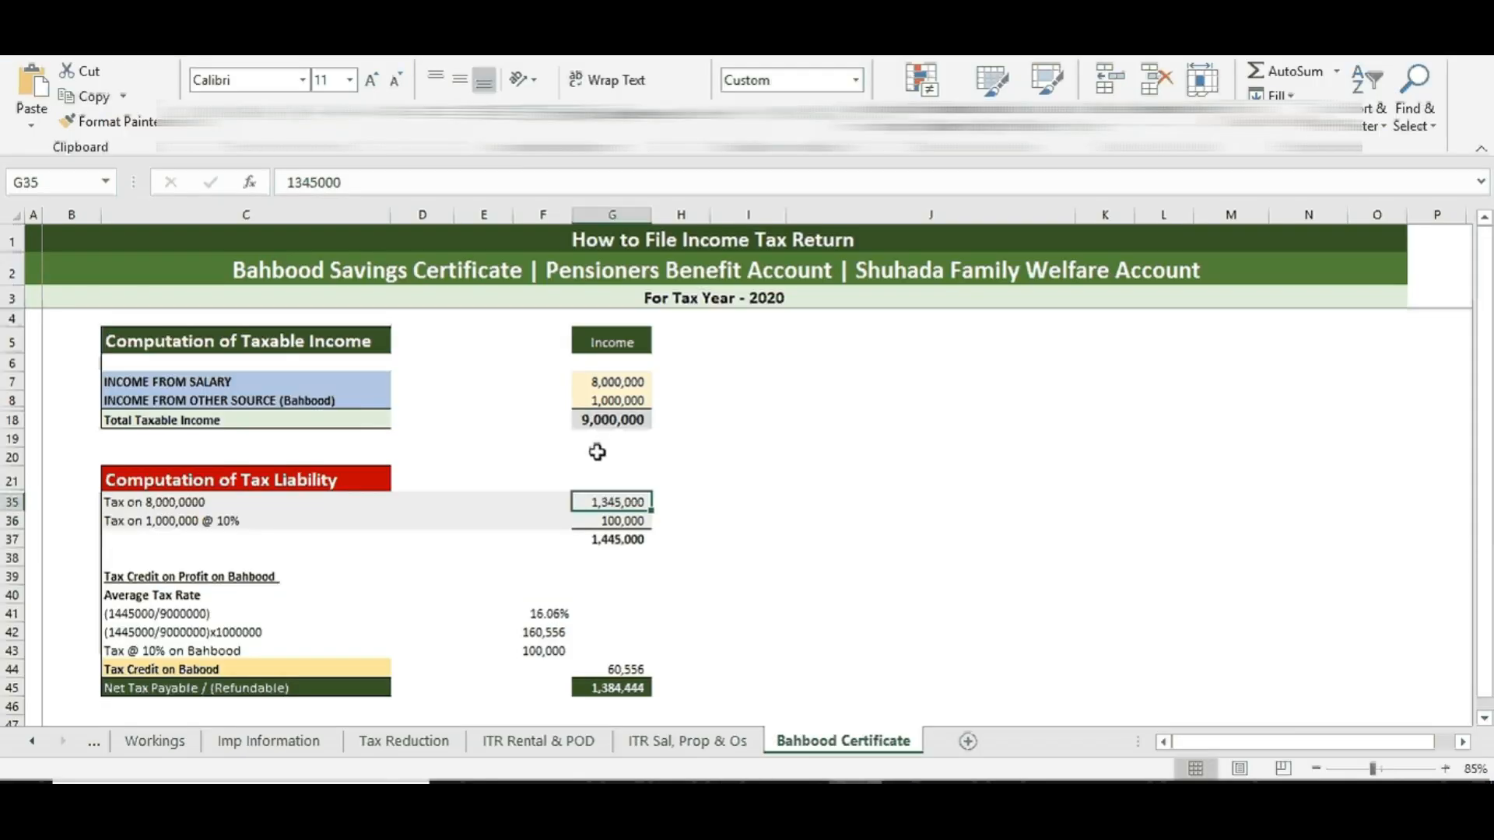
Step: Check the worksheet's total taxable income in G18 and examine the Tax Chargeable row (code 9200) in the return's computation
left_click(613, 421)
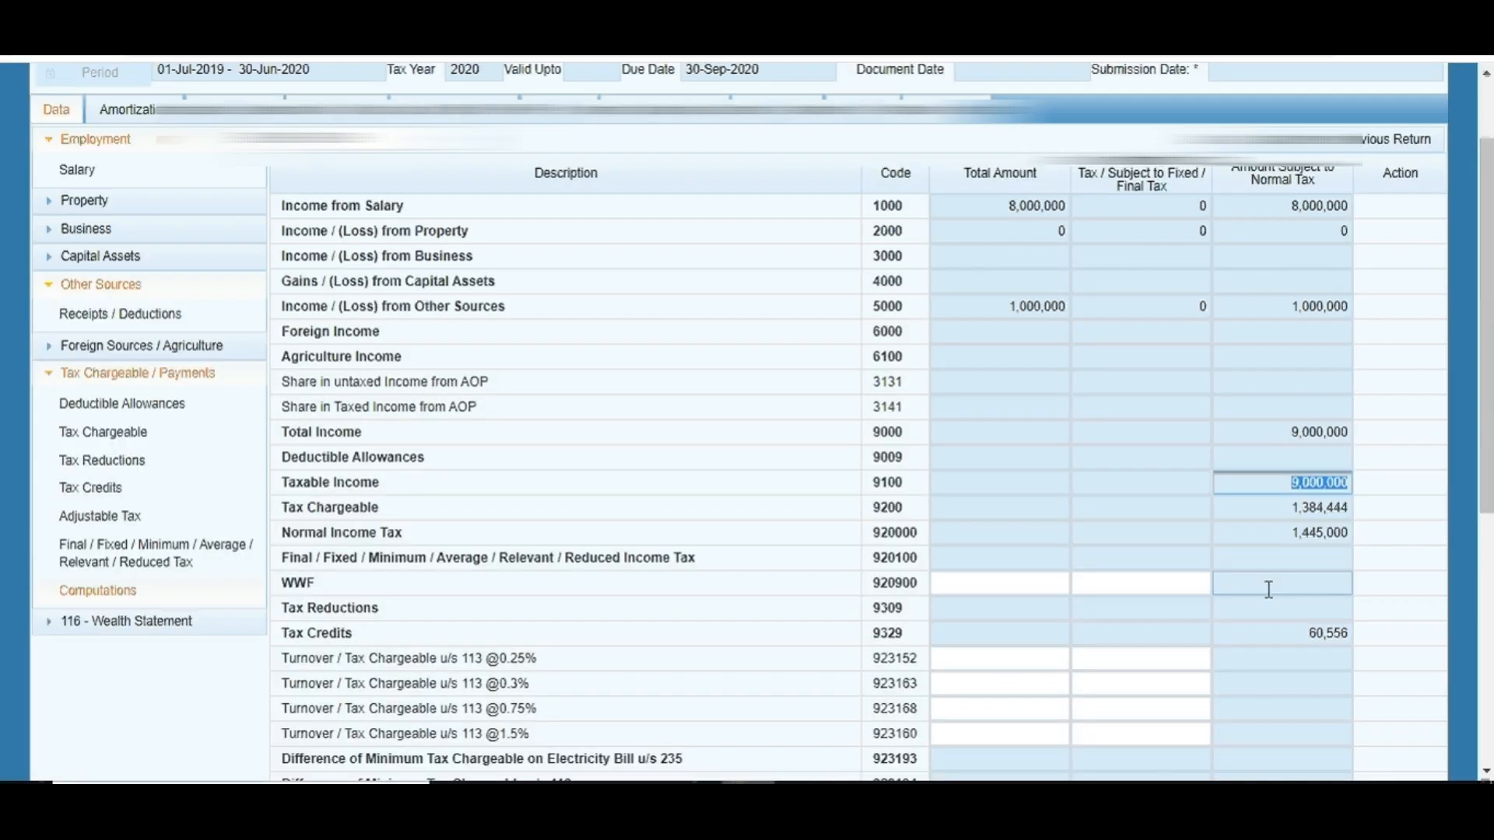
double_click(1272, 509)
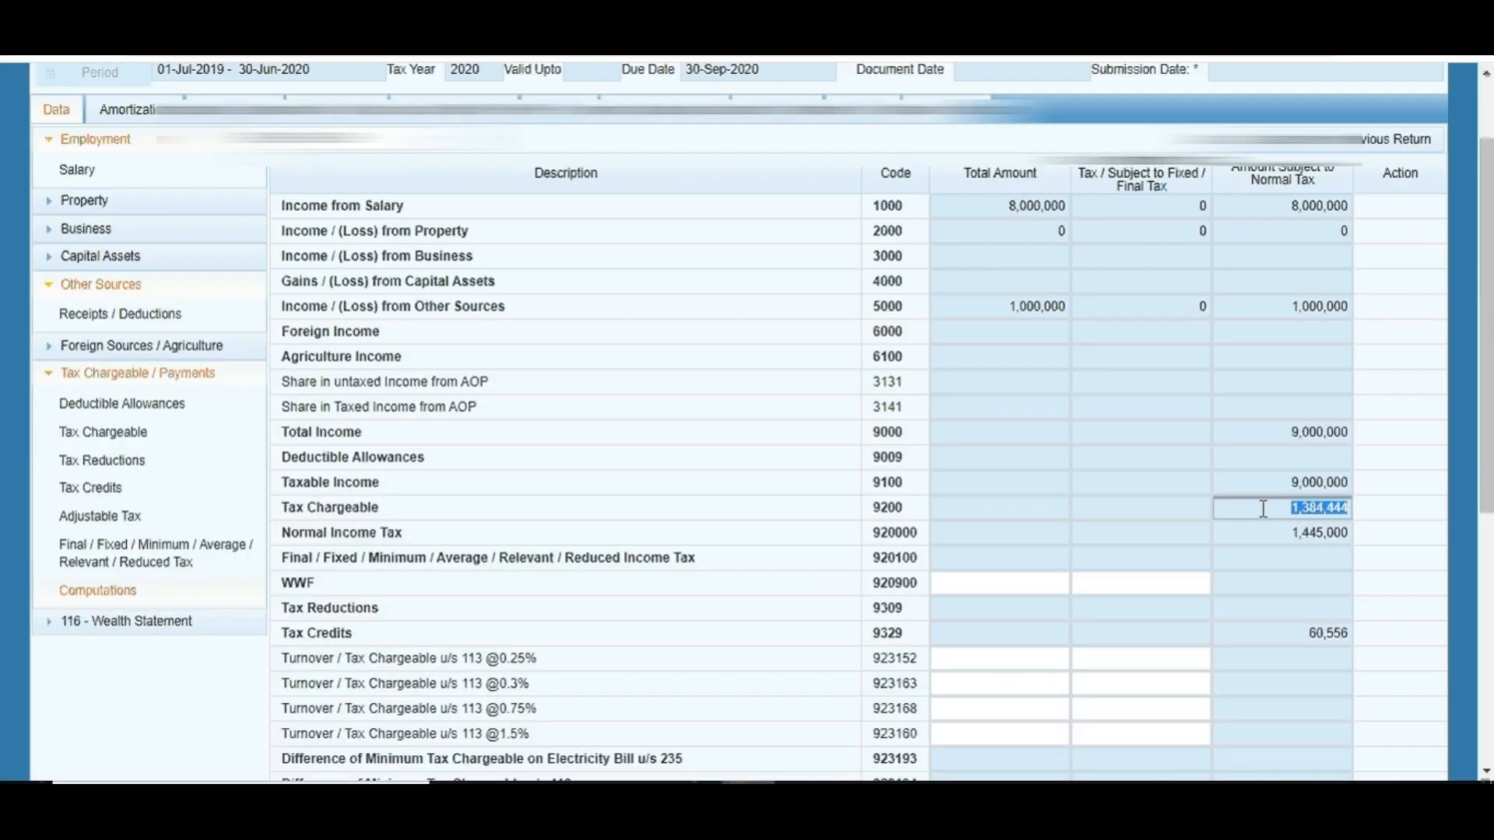
left_click(1263, 509)
left_click(1220, 557)
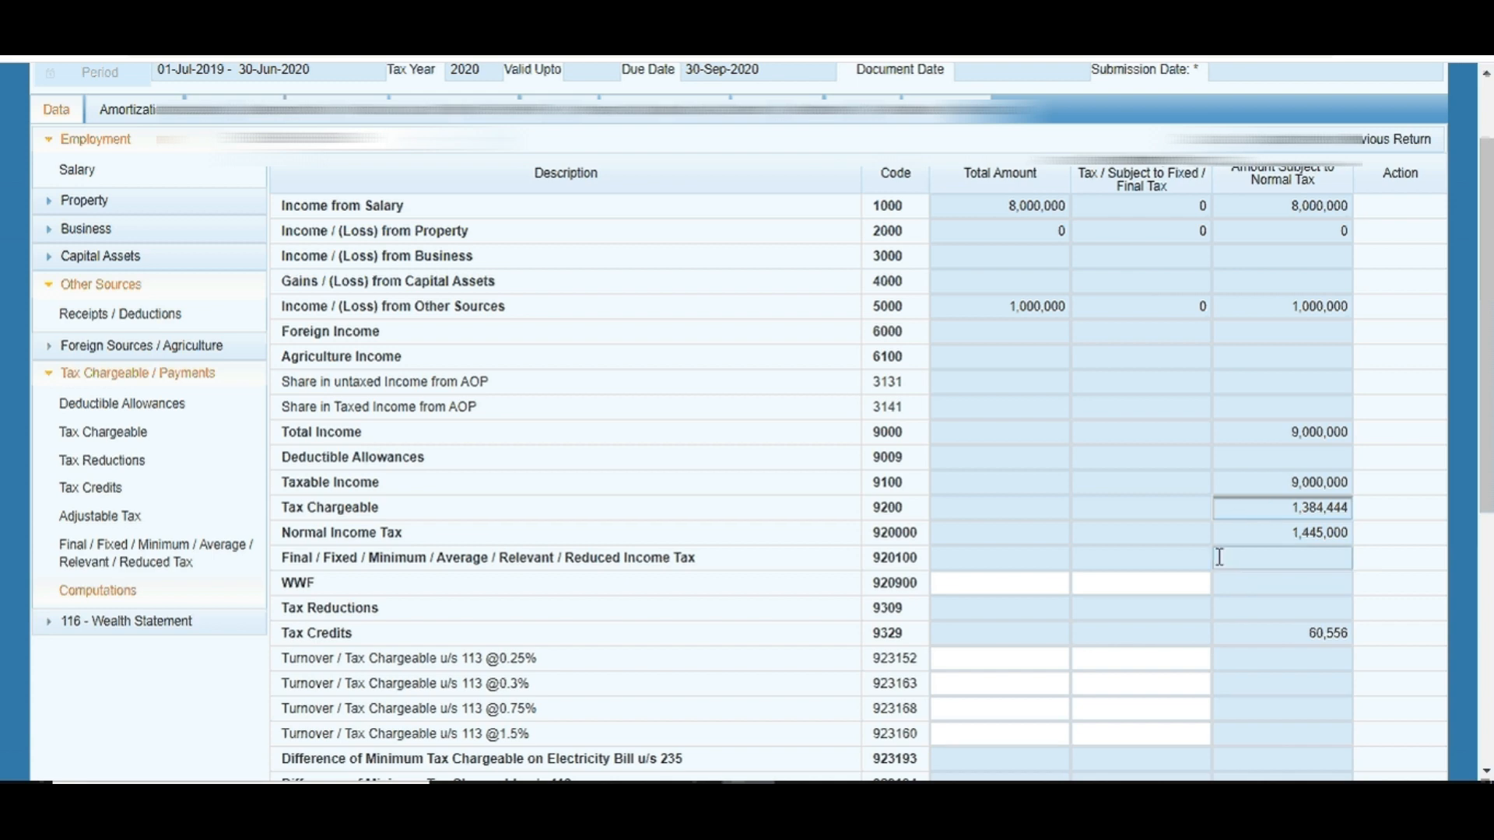
Step: Compare the return's Normal Income Tax row (code 920000) with the worksheet's total tax before credit in G37
left_click_drag(1278, 534, 1360, 540)
left_click(1326, 540)
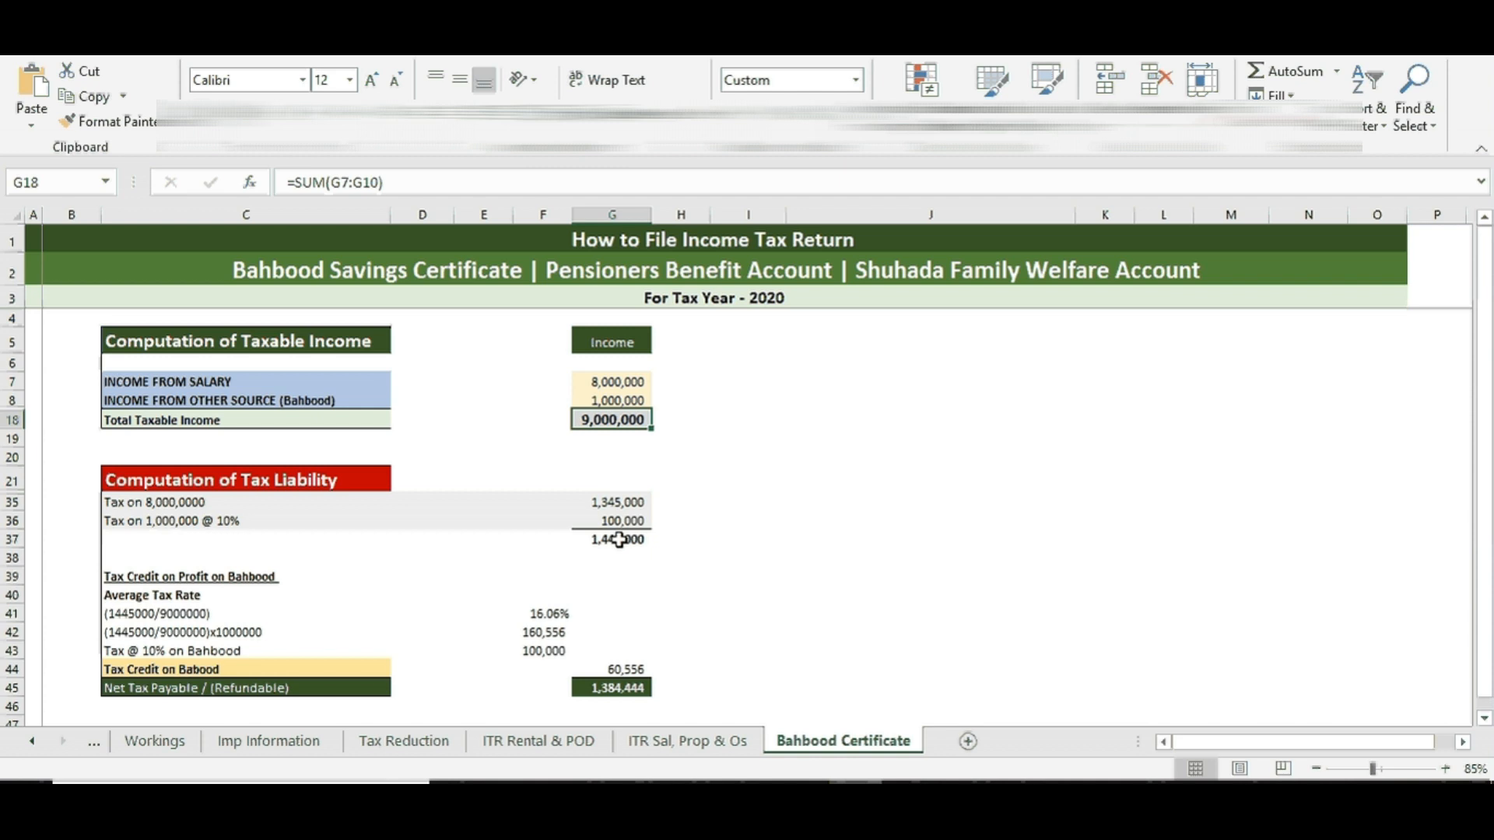
left_click(619, 539)
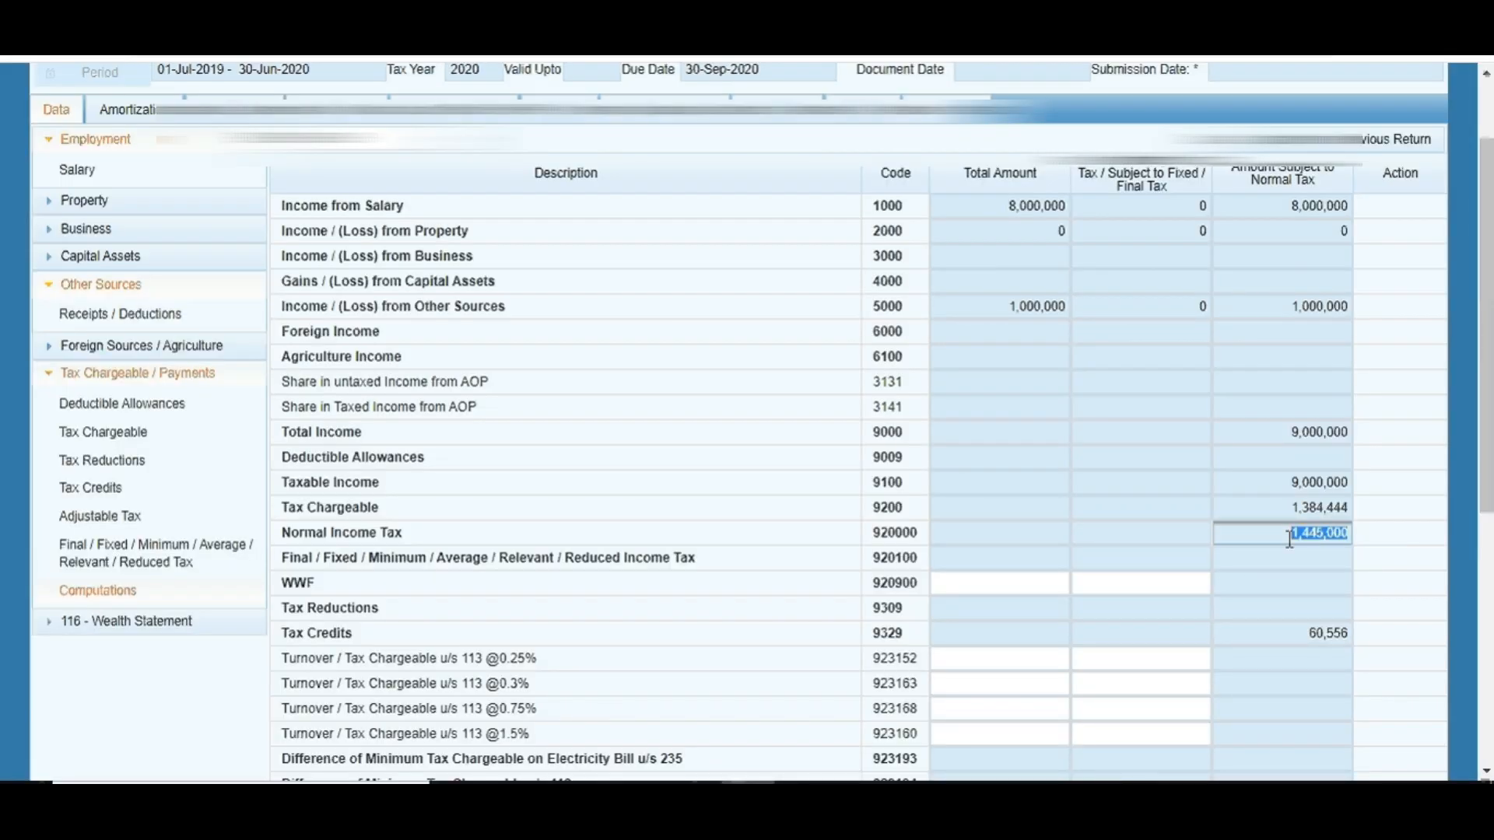
left_click(1289, 539)
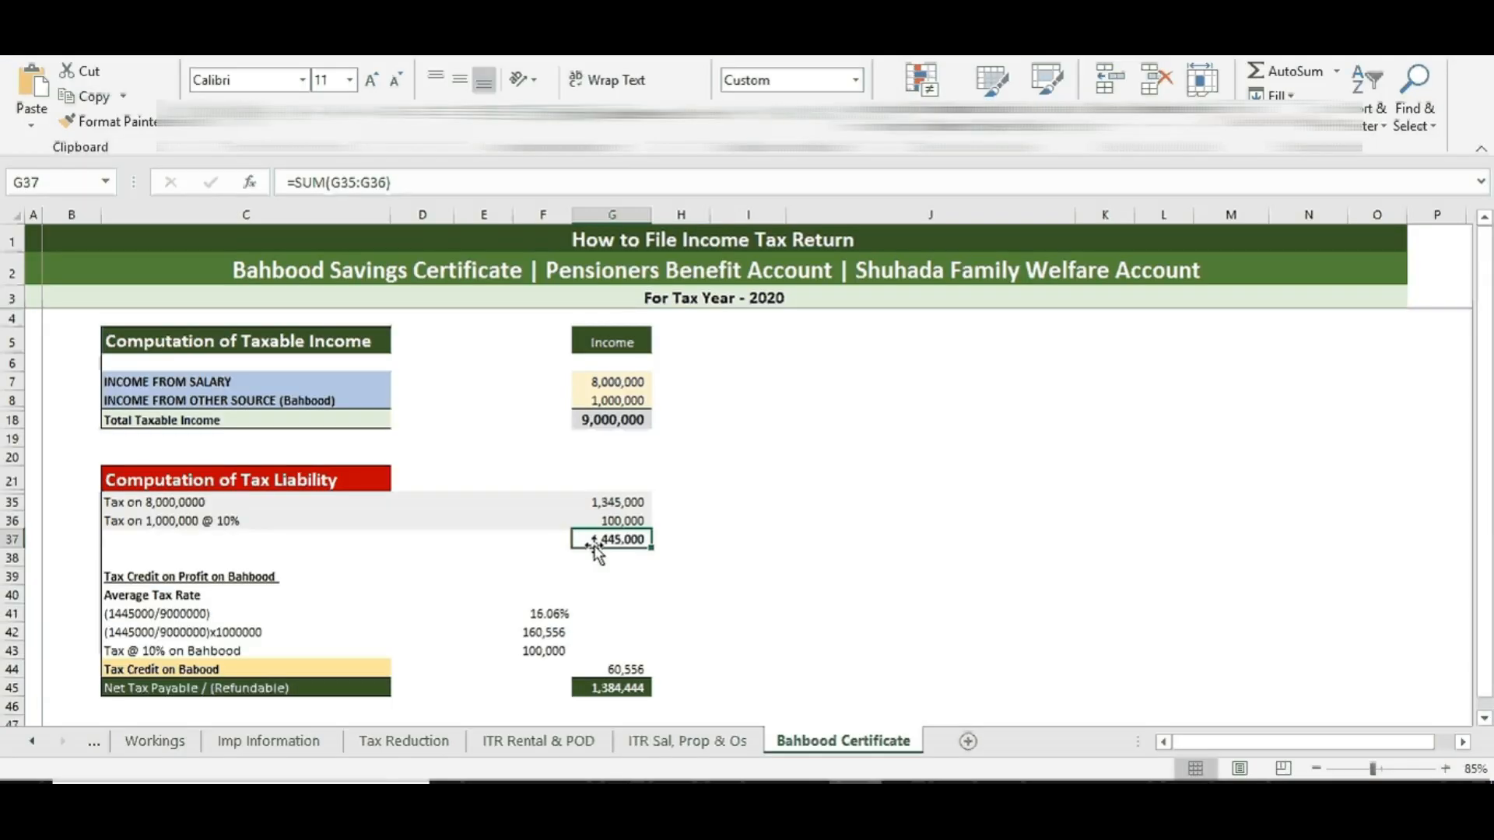
double_click(614, 548)
left_click(620, 543)
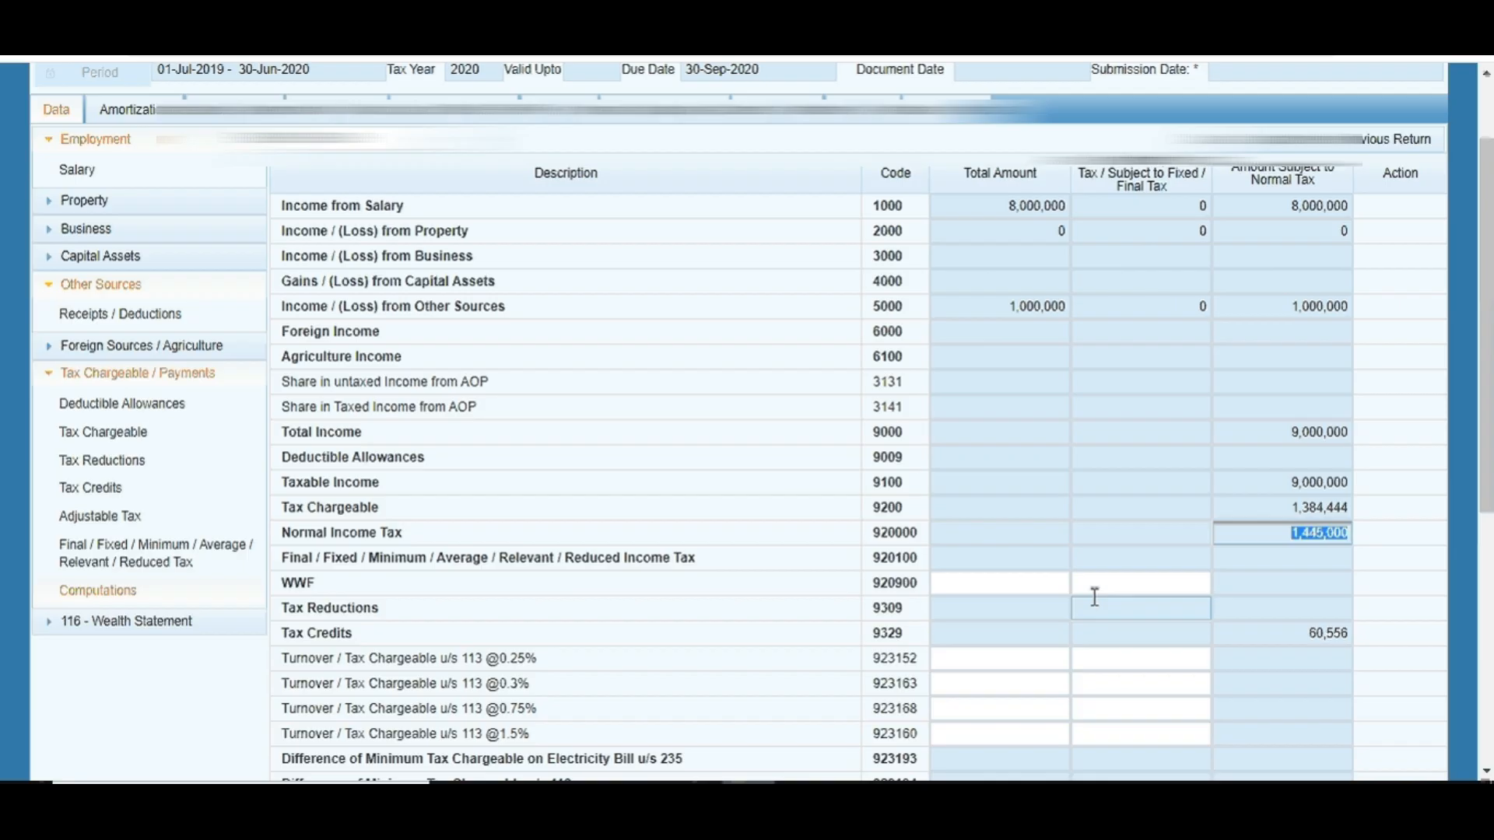
Step: Compare the worksheet's Tax Credit on Bahbood in G44 with the return's Tax Credits row (code 9329)
left_click(770, 758)
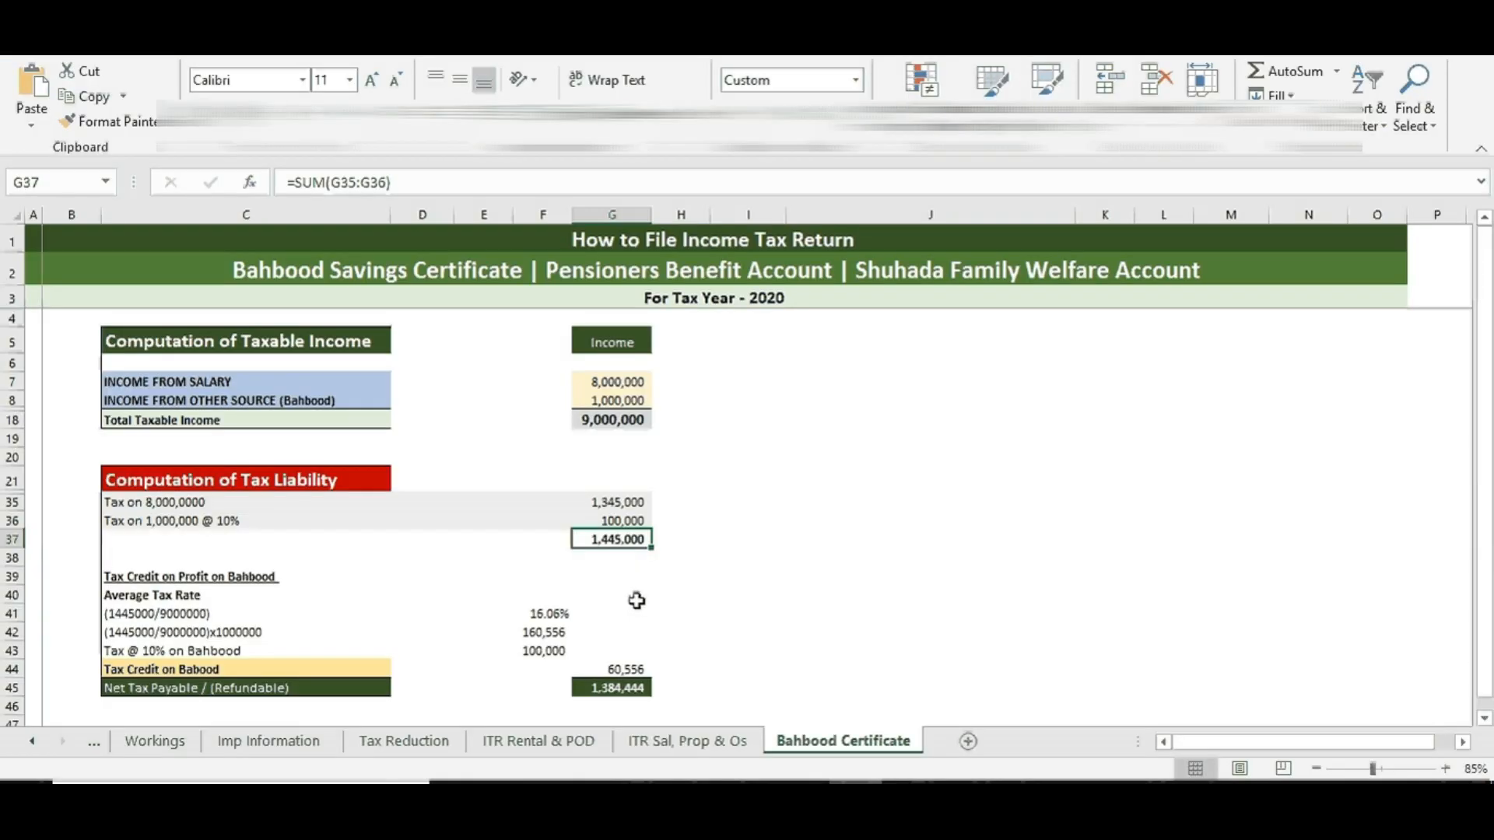
left_click(611, 667)
left_click(610, 632)
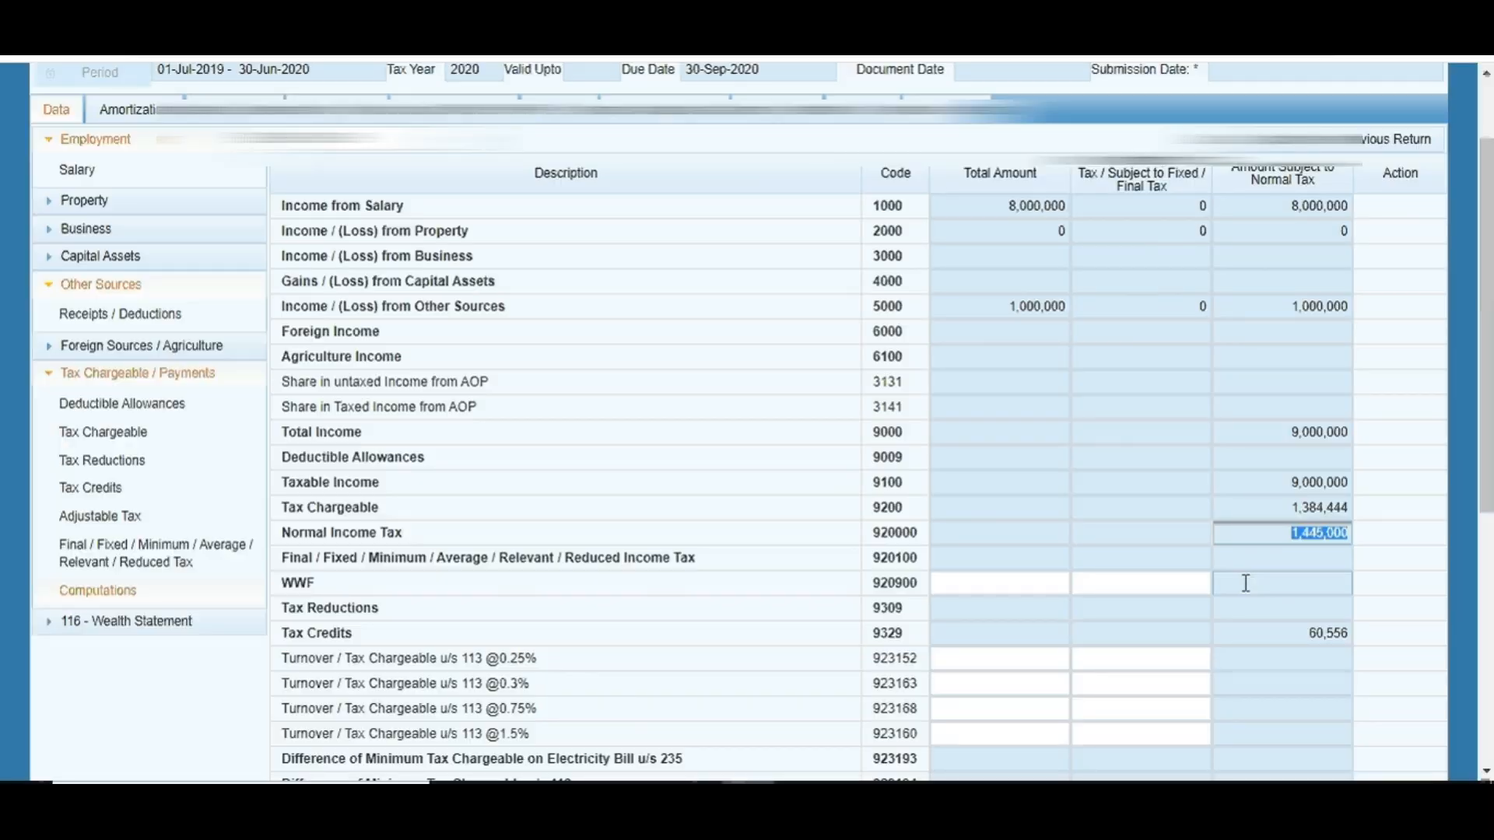
scroll(1246, 584, "down", 2)
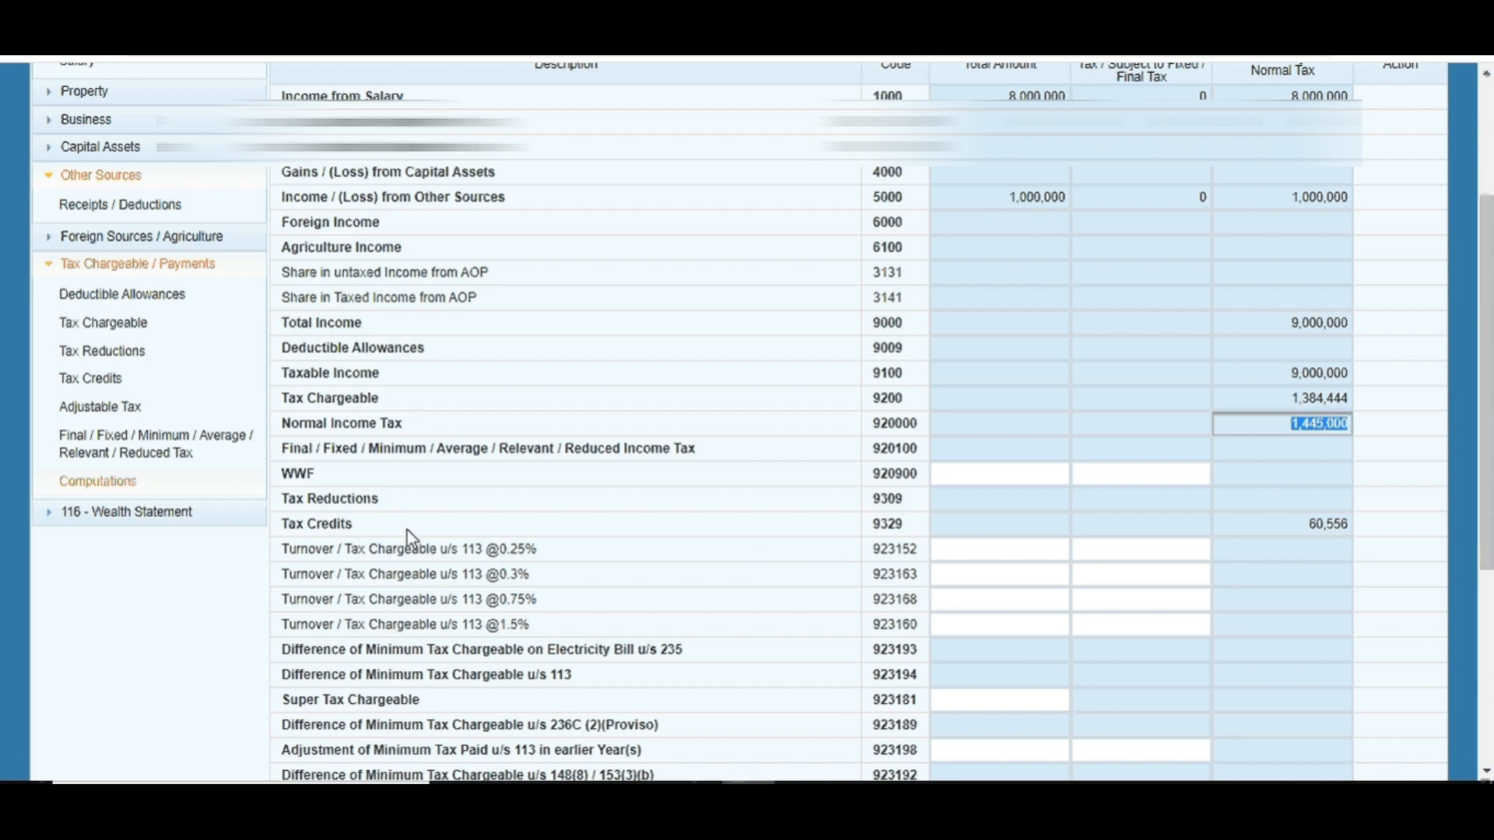
left_click_drag(355, 525, 282, 529)
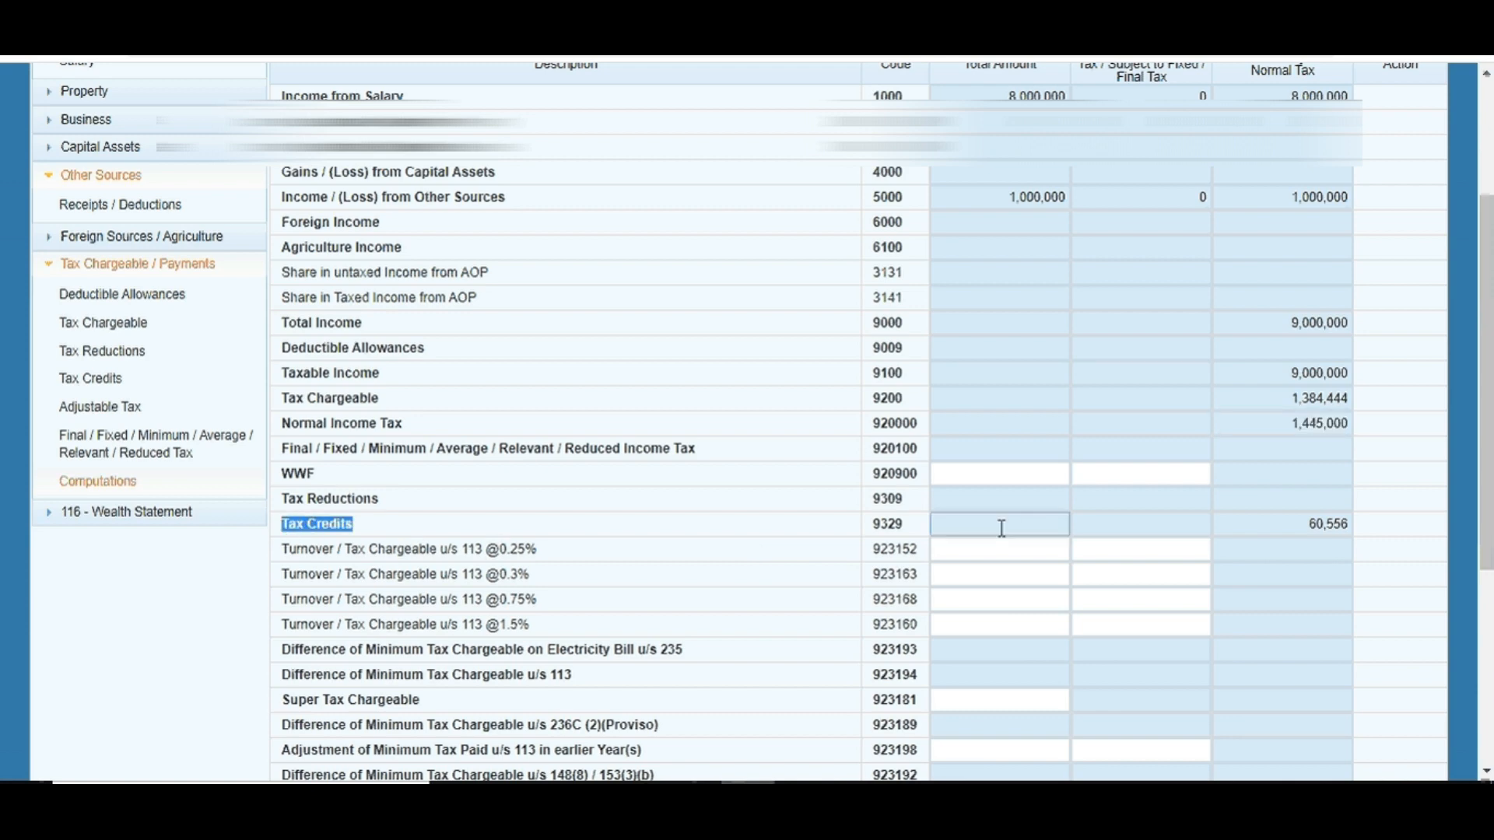
scroll(1373, 536, "up", 2)
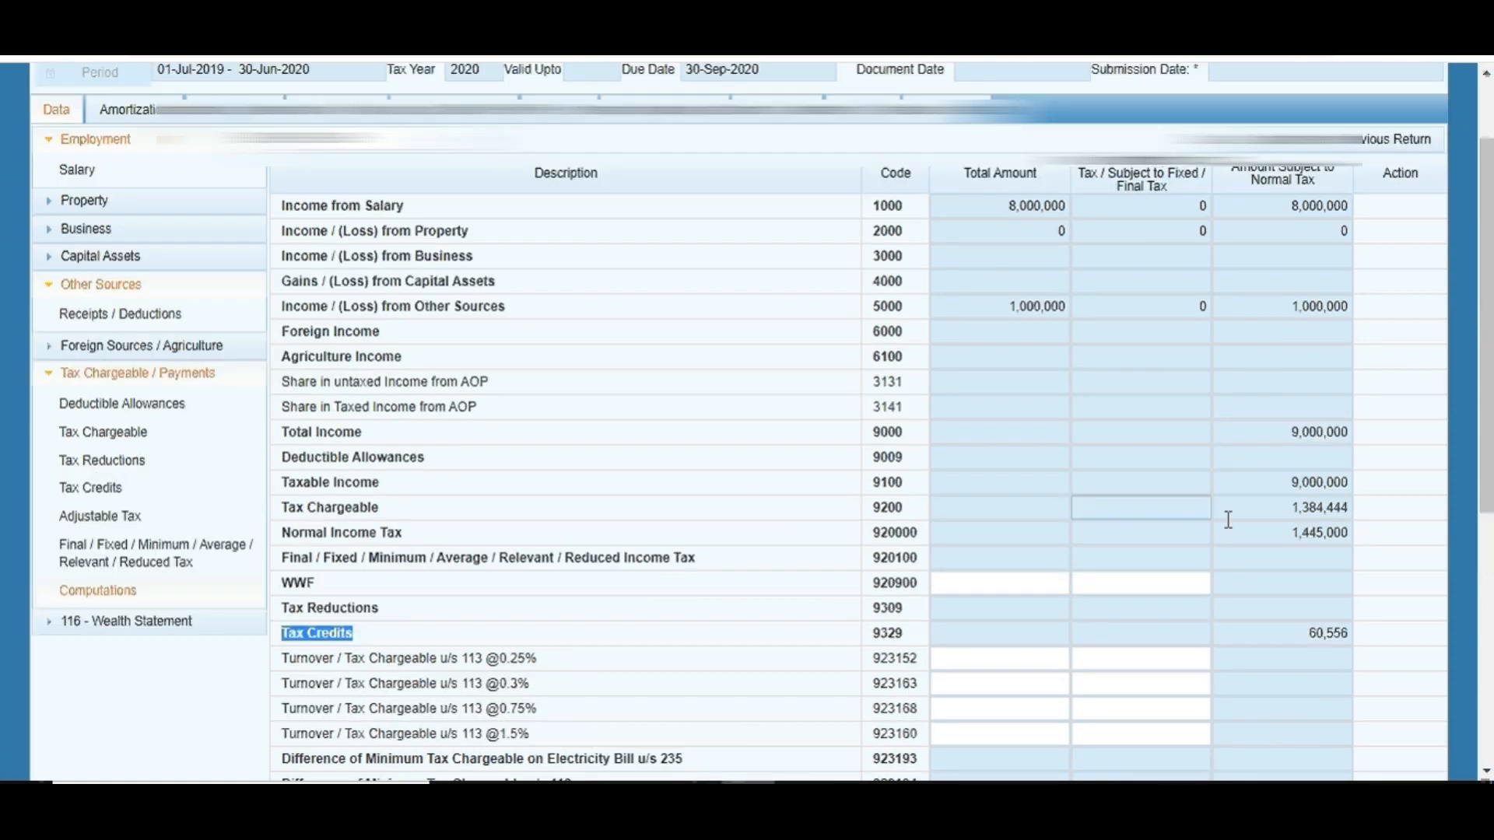
Step: Compare the return's Tax Chargeable amount with the worksheet's Net Tax Payable / (Refundable) in G45
left_click(1286, 511)
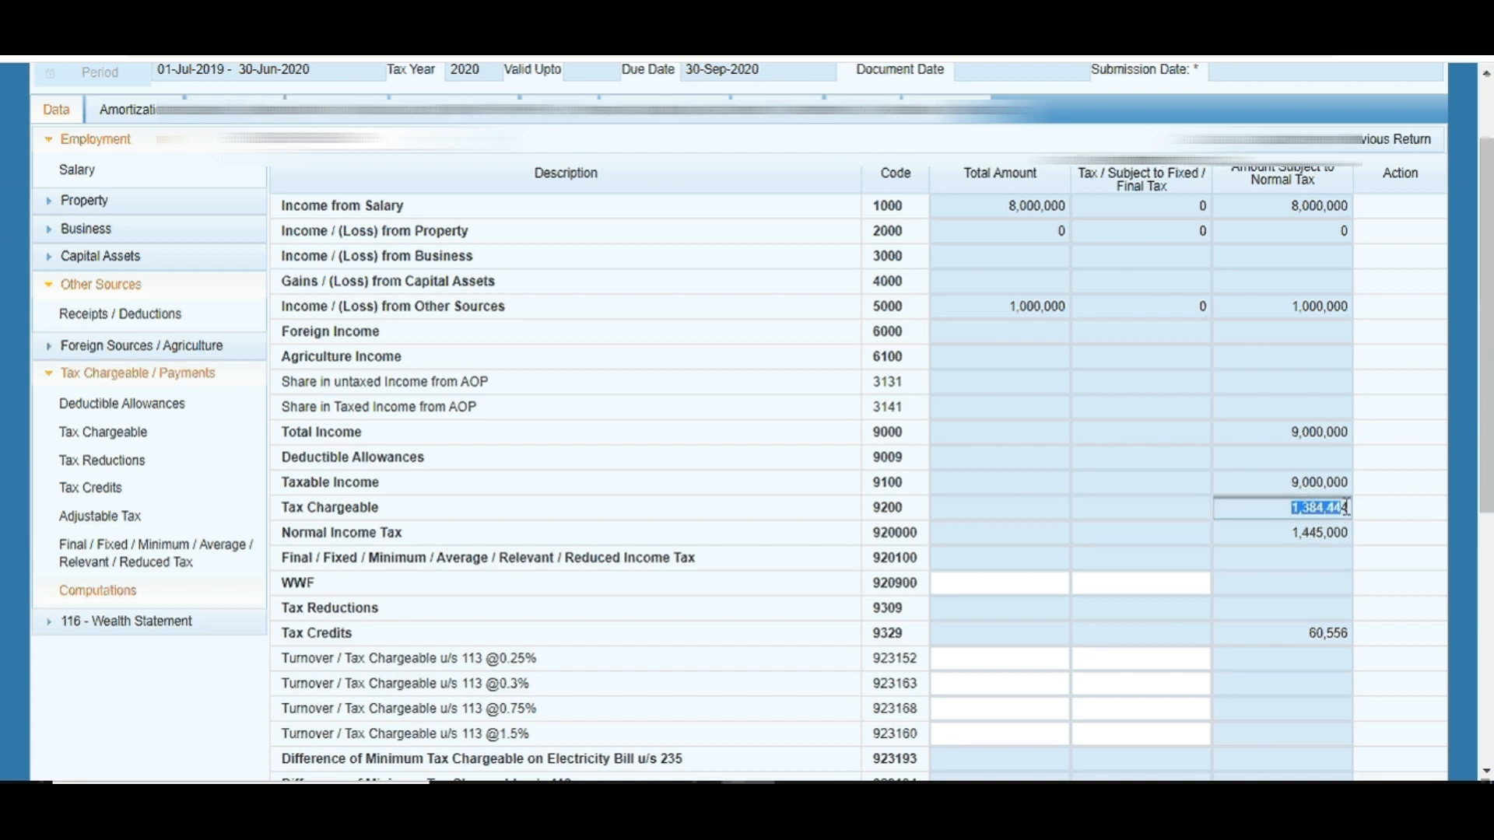
left_click(854, 798)
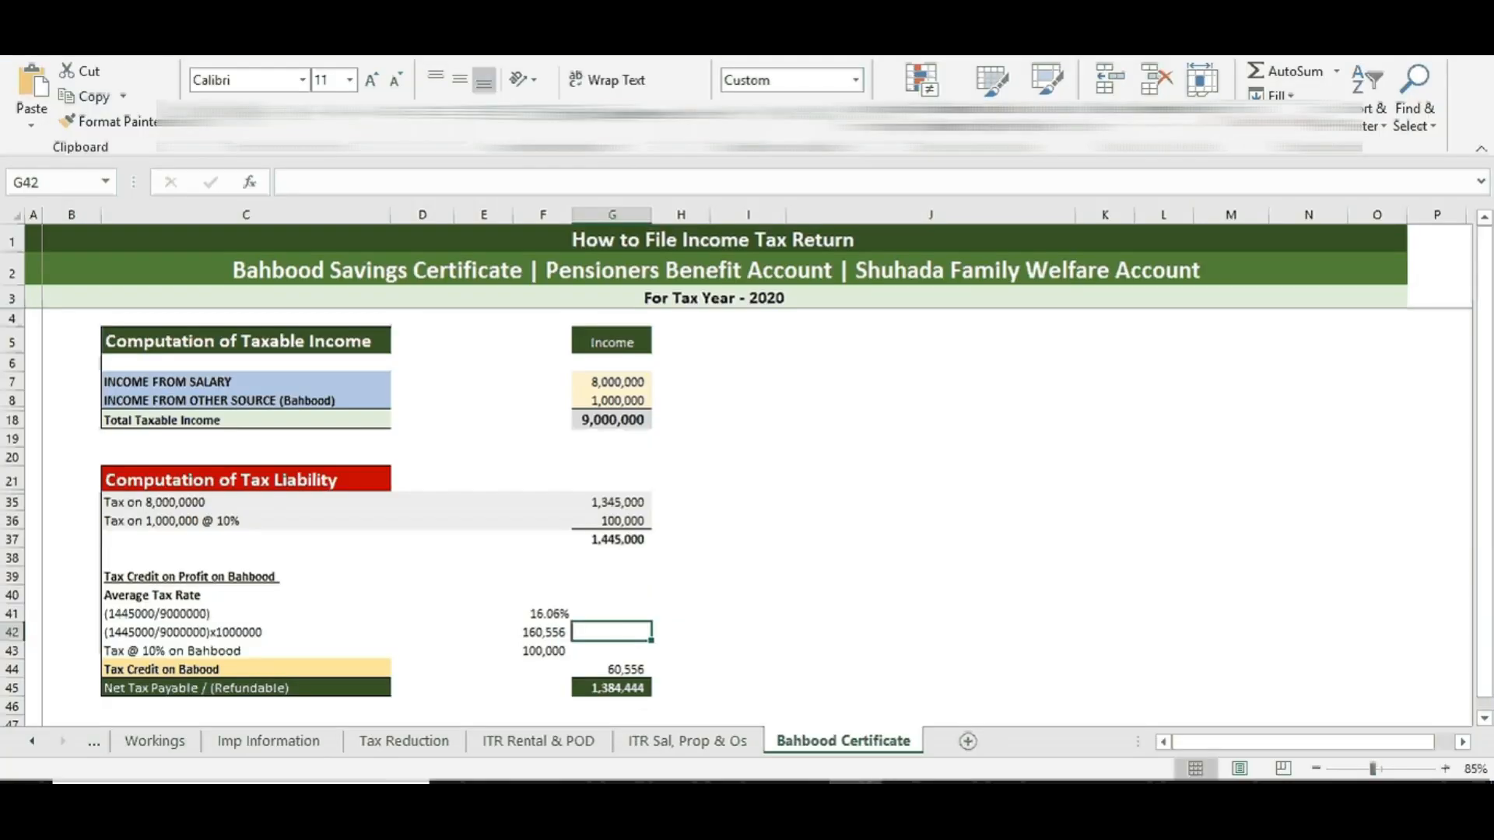
left_click(617, 690)
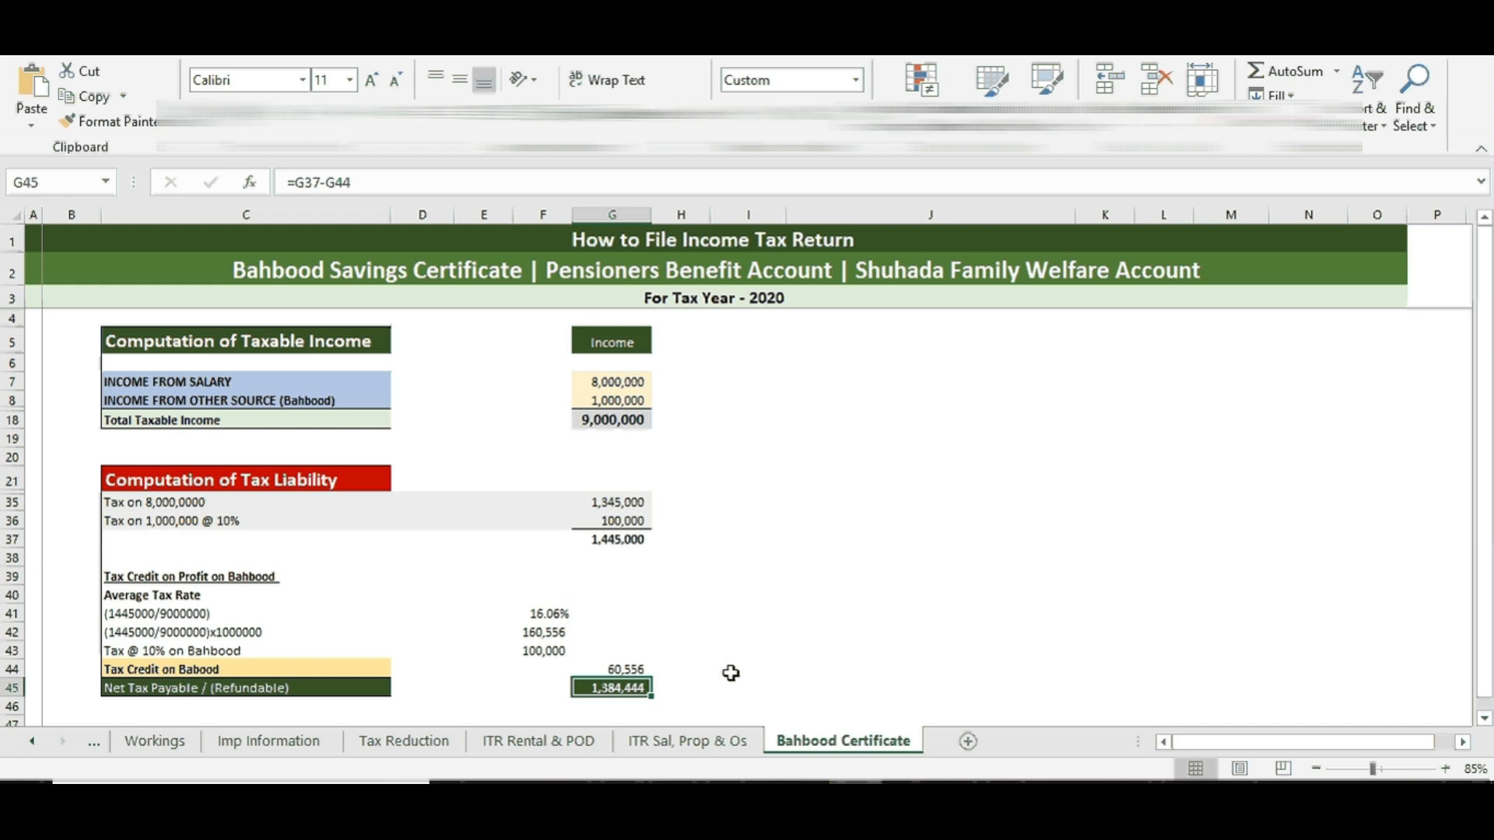
Step: Examine the Admitted Income Tax row (code 9203) at the end of the return's computation
left_click(747, 797)
scroll(1180, 607, "down", 5)
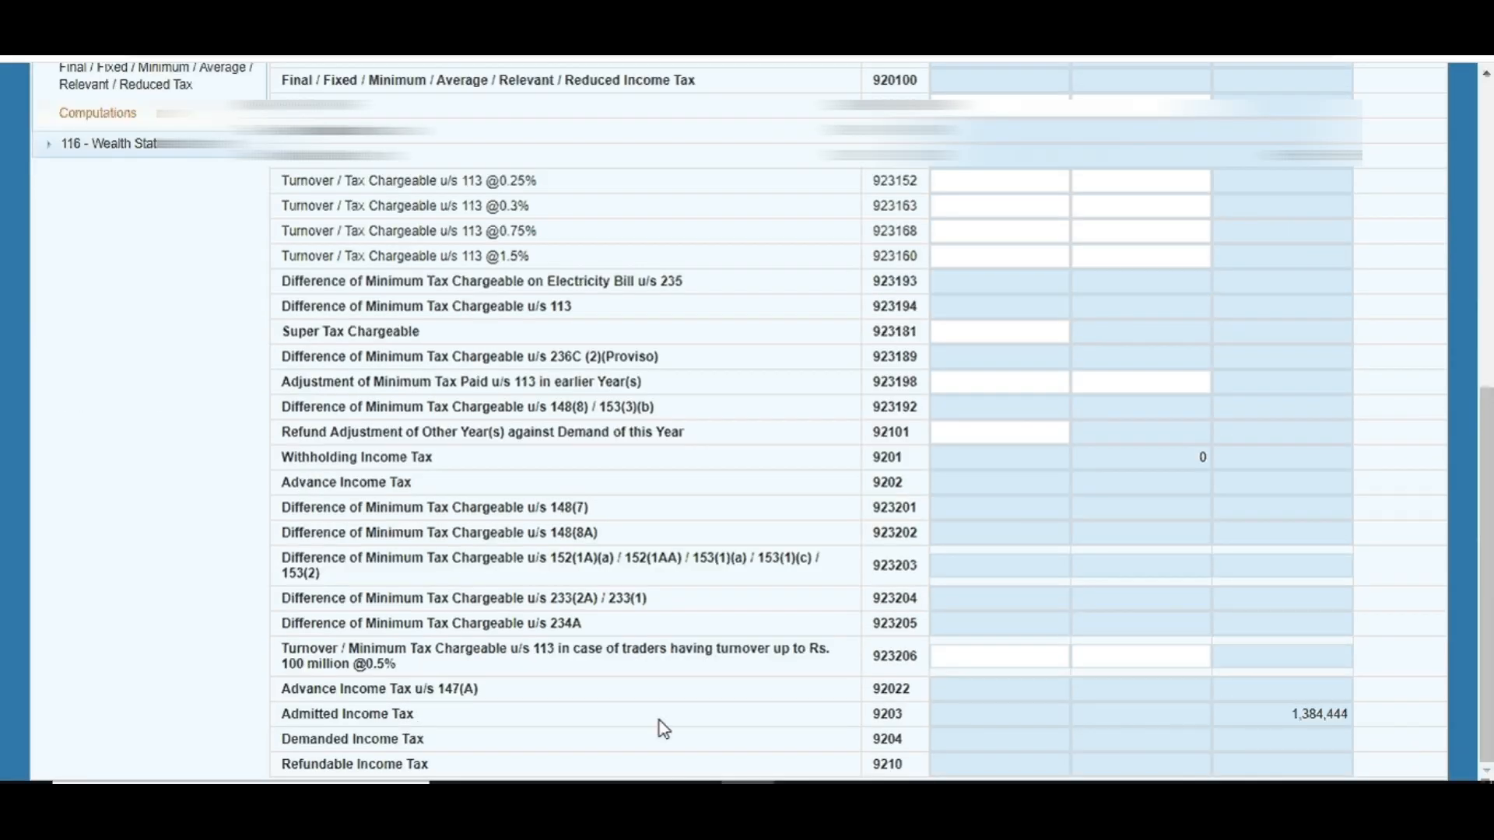
left_click_drag(659, 727, 910, 737)
left_click(1240, 729)
left_click(1260, 720)
double_click(1269, 722)
left_click(1339, 720)
left_click(1093, 730)
left_click(1297, 715)
left_click(1237, 695)
Step: Switch to the Excel worksheet and check the Bahbood tax credit and net tax payable cells against the admitted tax
key("alt+Tab")
left_click(632, 689)
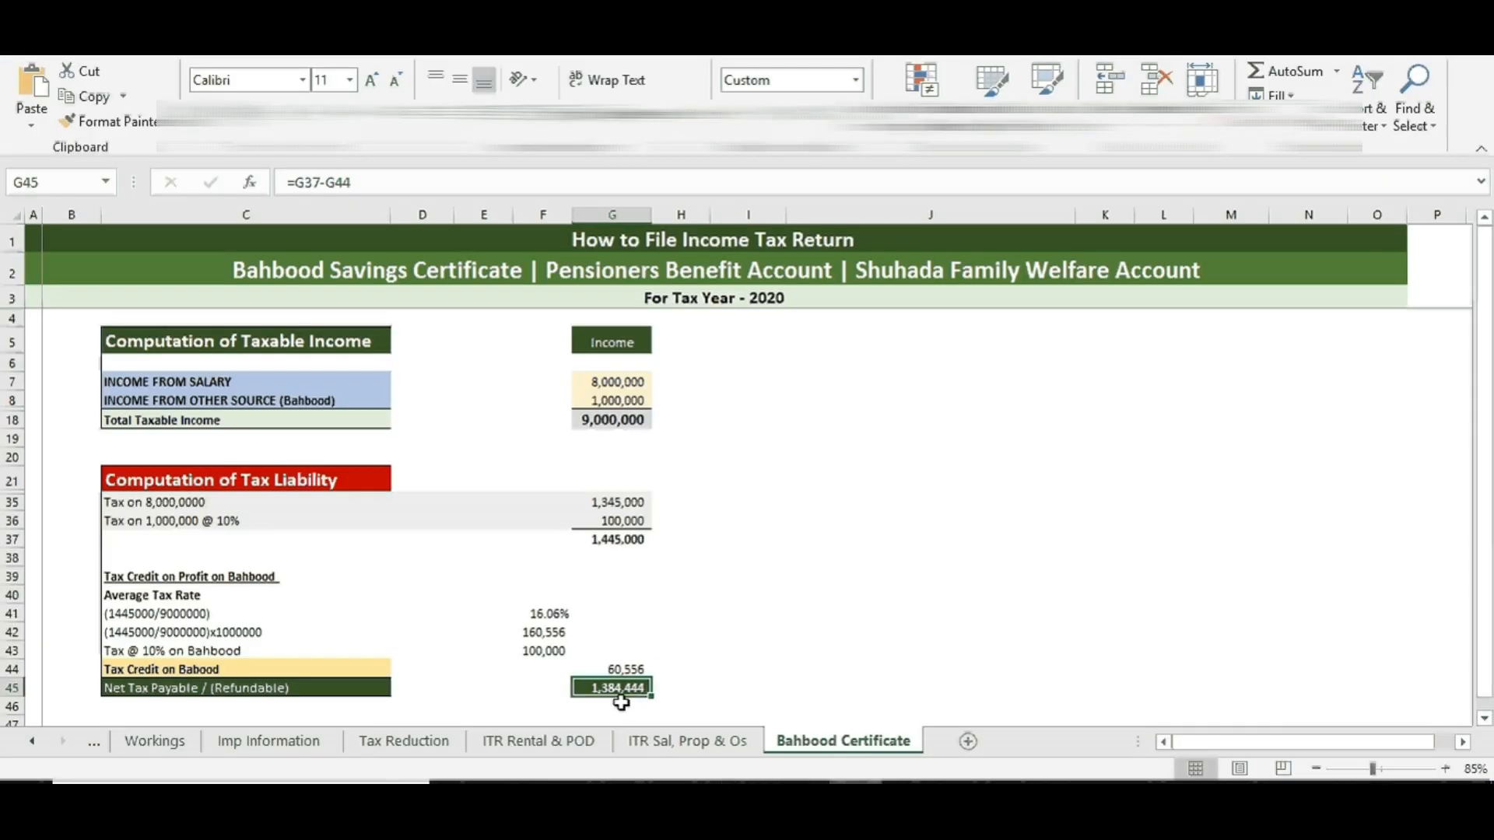
left_click(619, 669)
left_click(619, 687)
Step: Open the return's Tax Credits page and examine the Behbood Certificates / Pensioner's Benefit Account credit (code 9322)
key("alt+Tab")
scroll(815, 578, "up", 4)
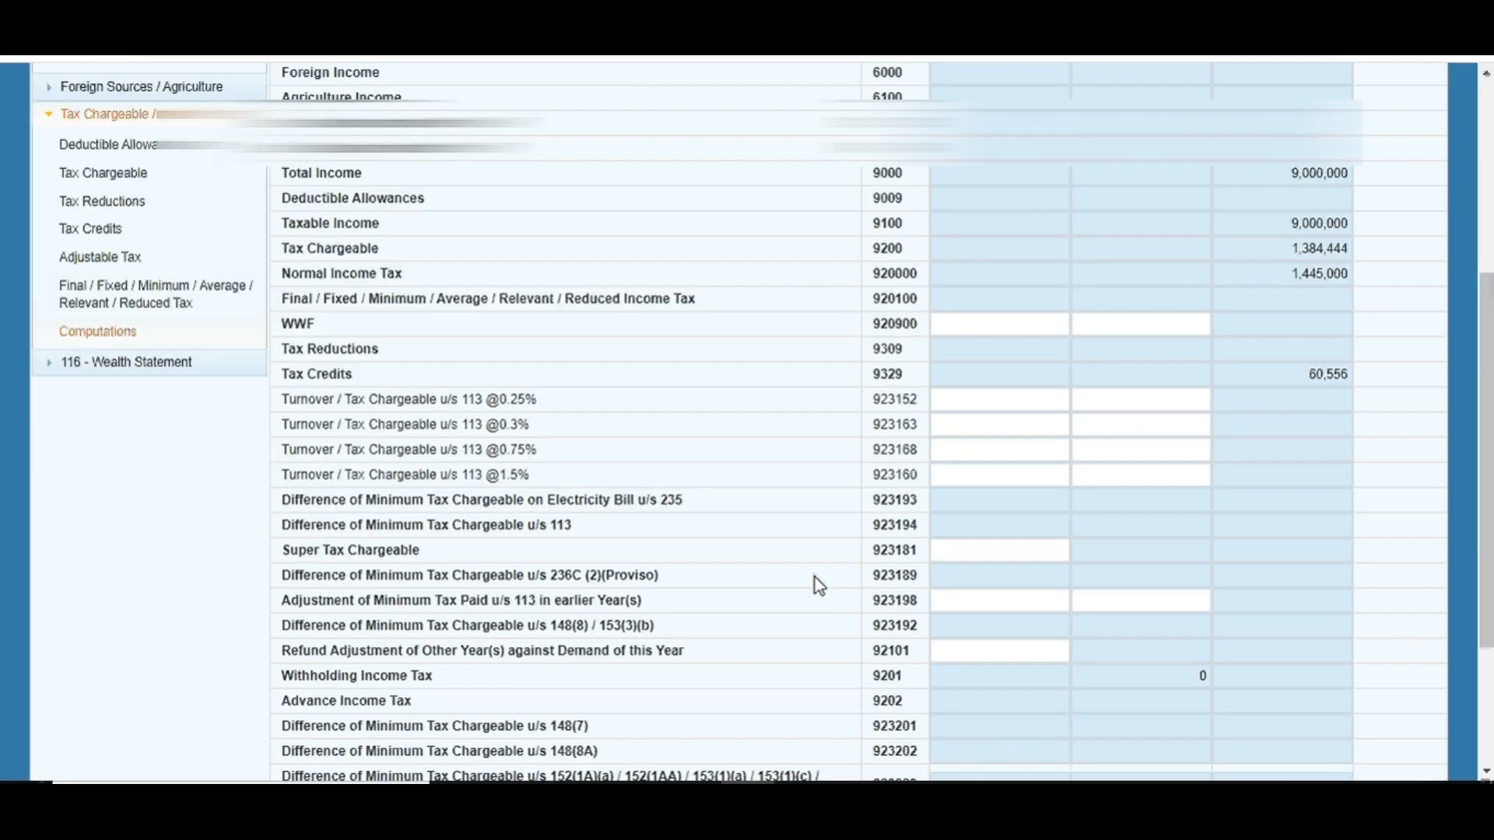
scroll(819, 585, "up", 3)
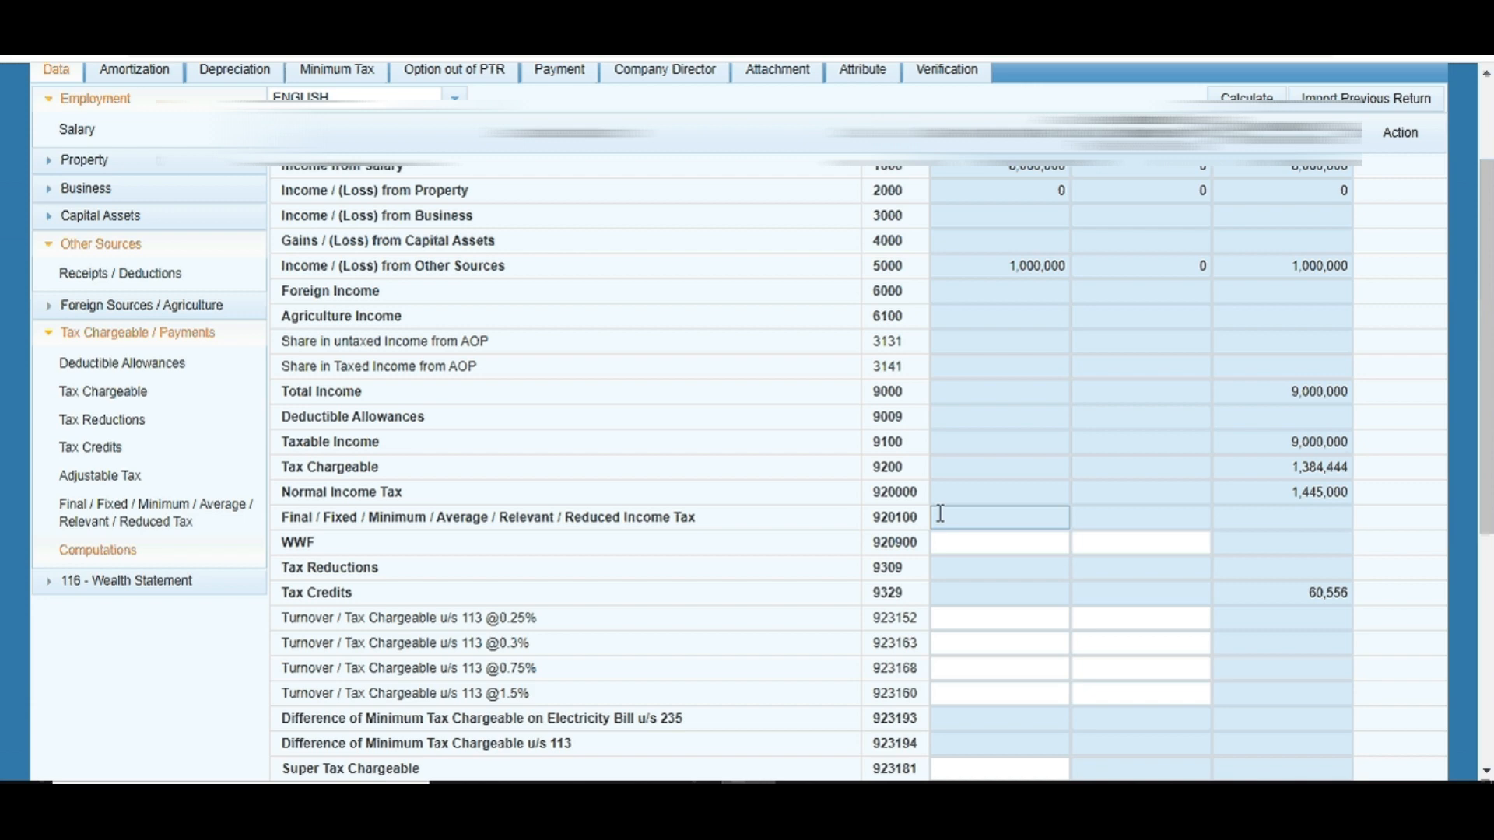
left_click(113, 454)
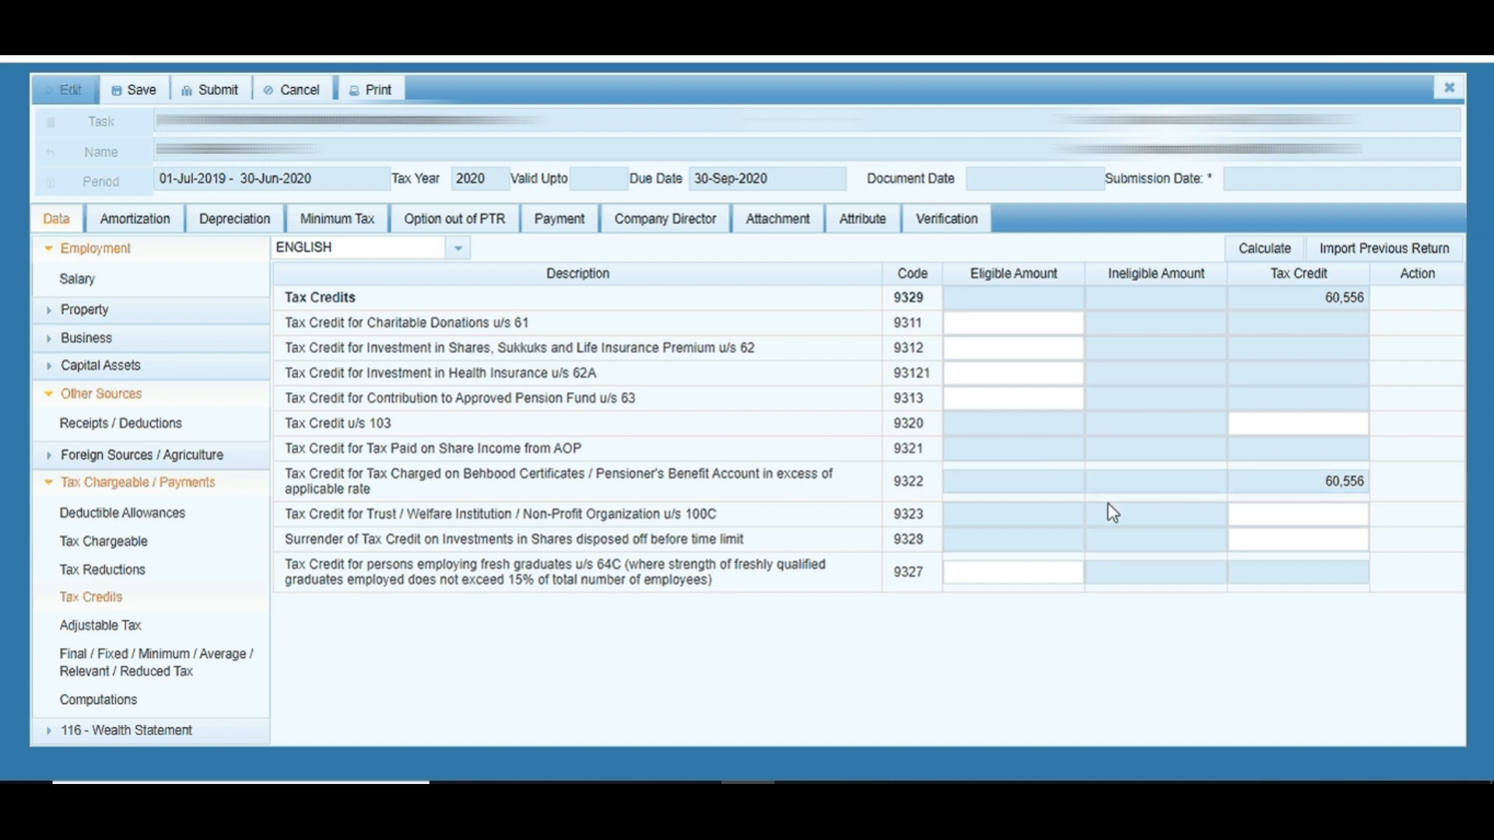
left_click(1364, 476)
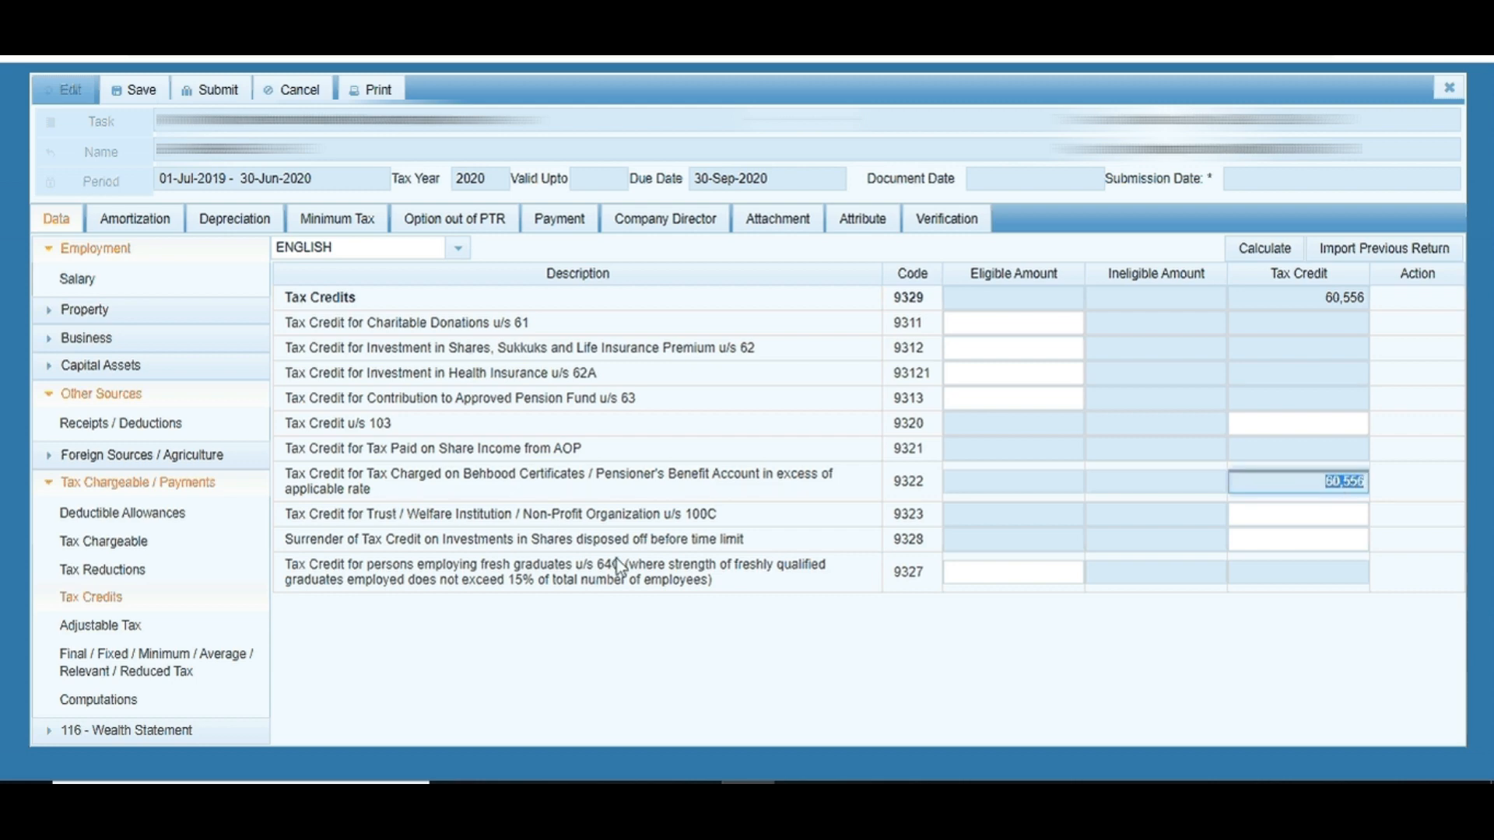
Step: Reopen the return's Computations page and revisit the Bahbood tax credit working in the Excel worksheet
left_click(98, 699)
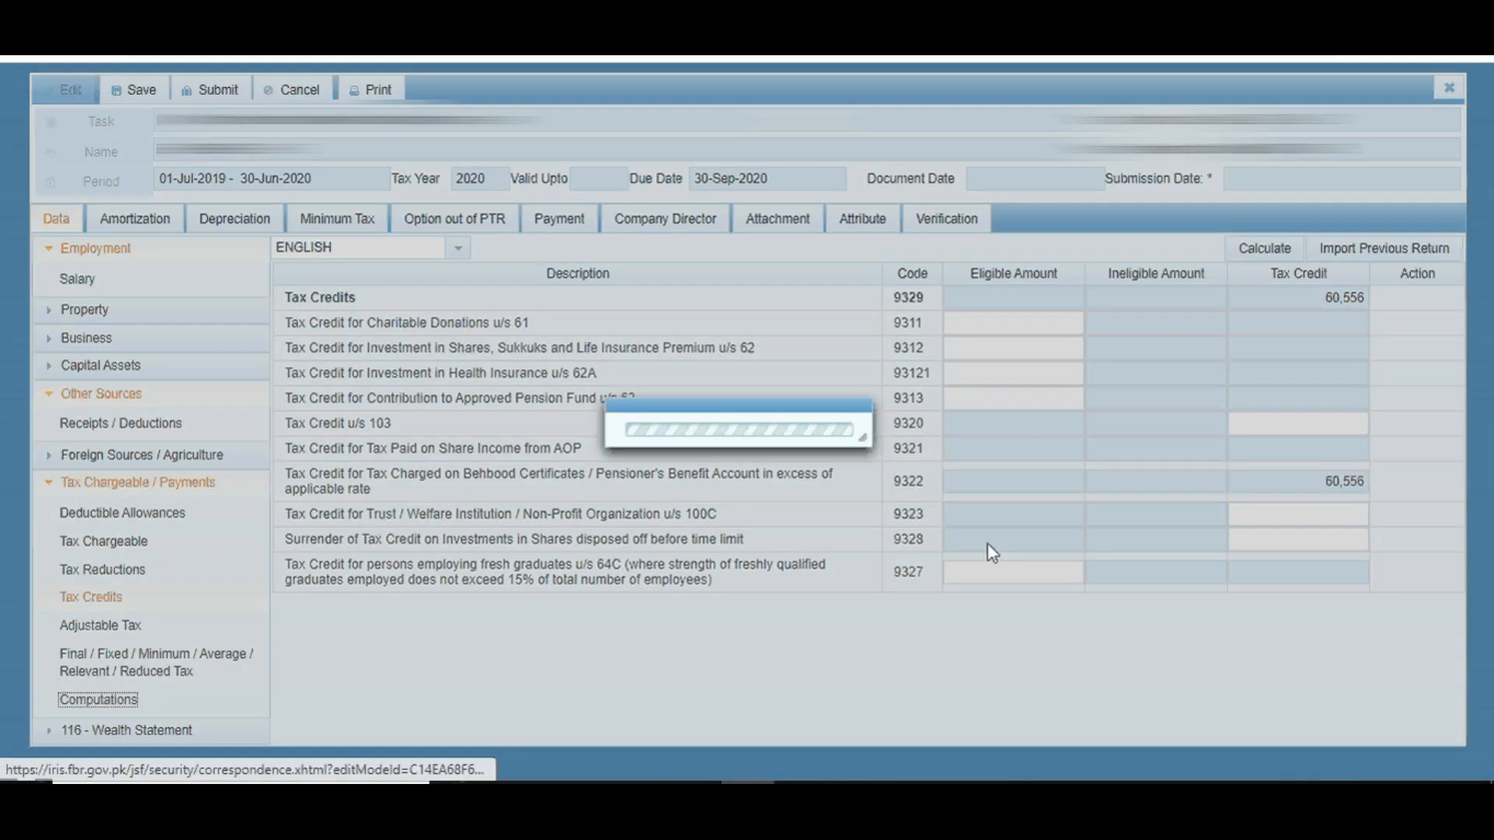
scroll(1024, 526, "down", 1)
left_click(854, 797)
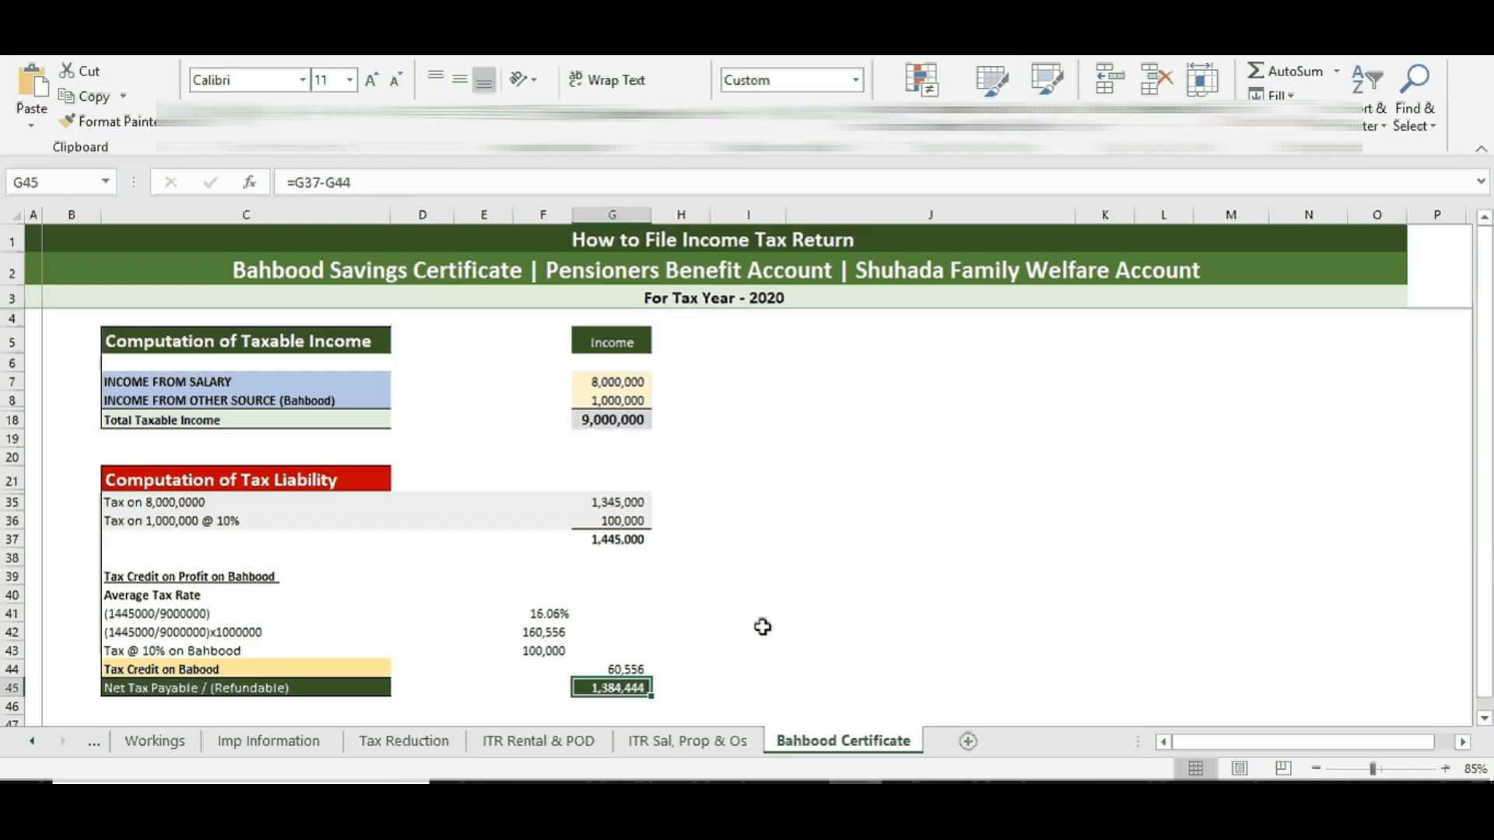
left_click(731, 610)
left_click(648, 630)
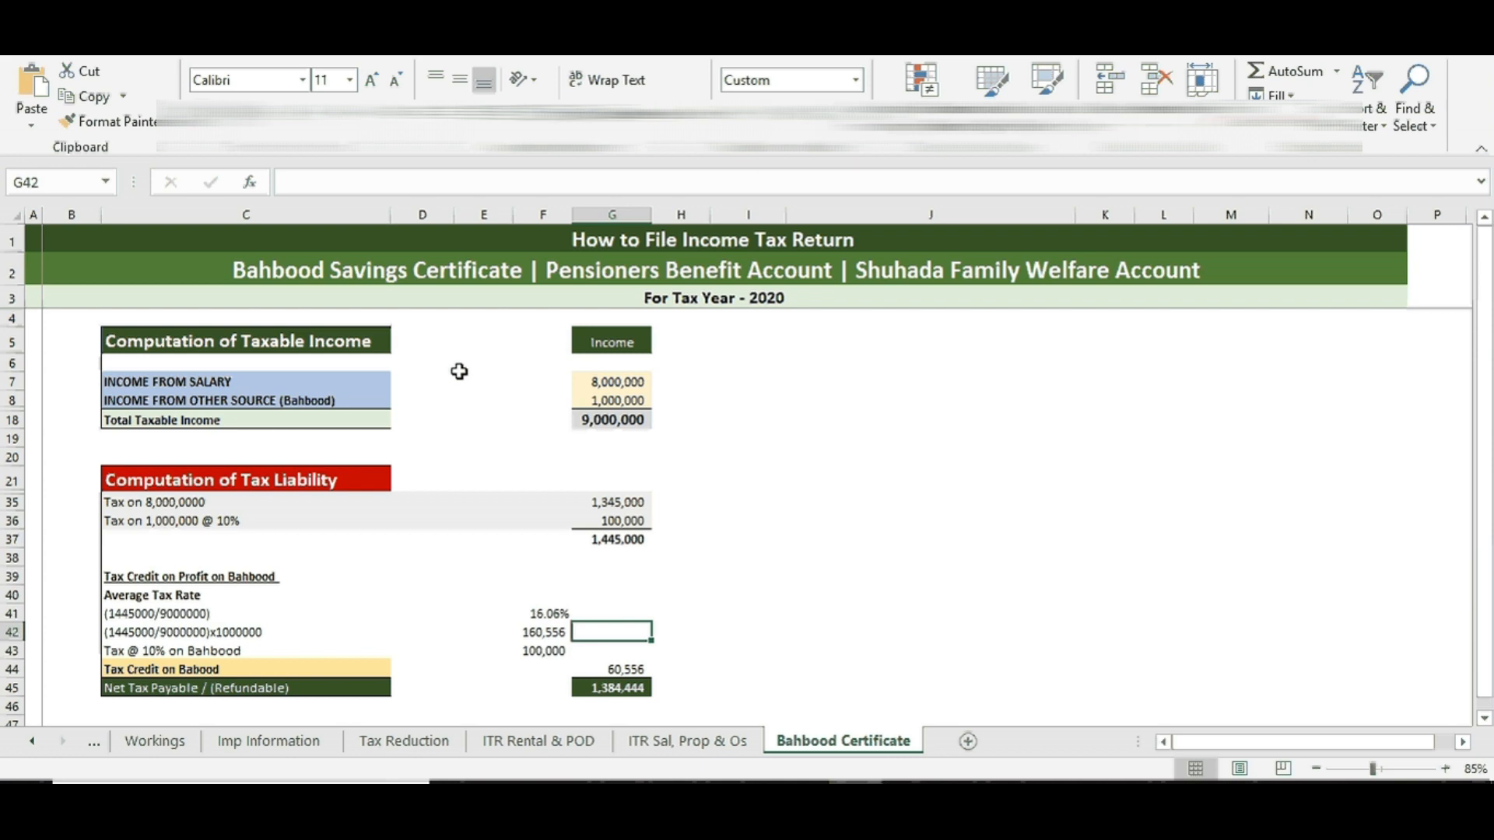
Step: Switch back to the return and examine the Tax Credits amount (code 9329) in its computation
left_click(738, 796)
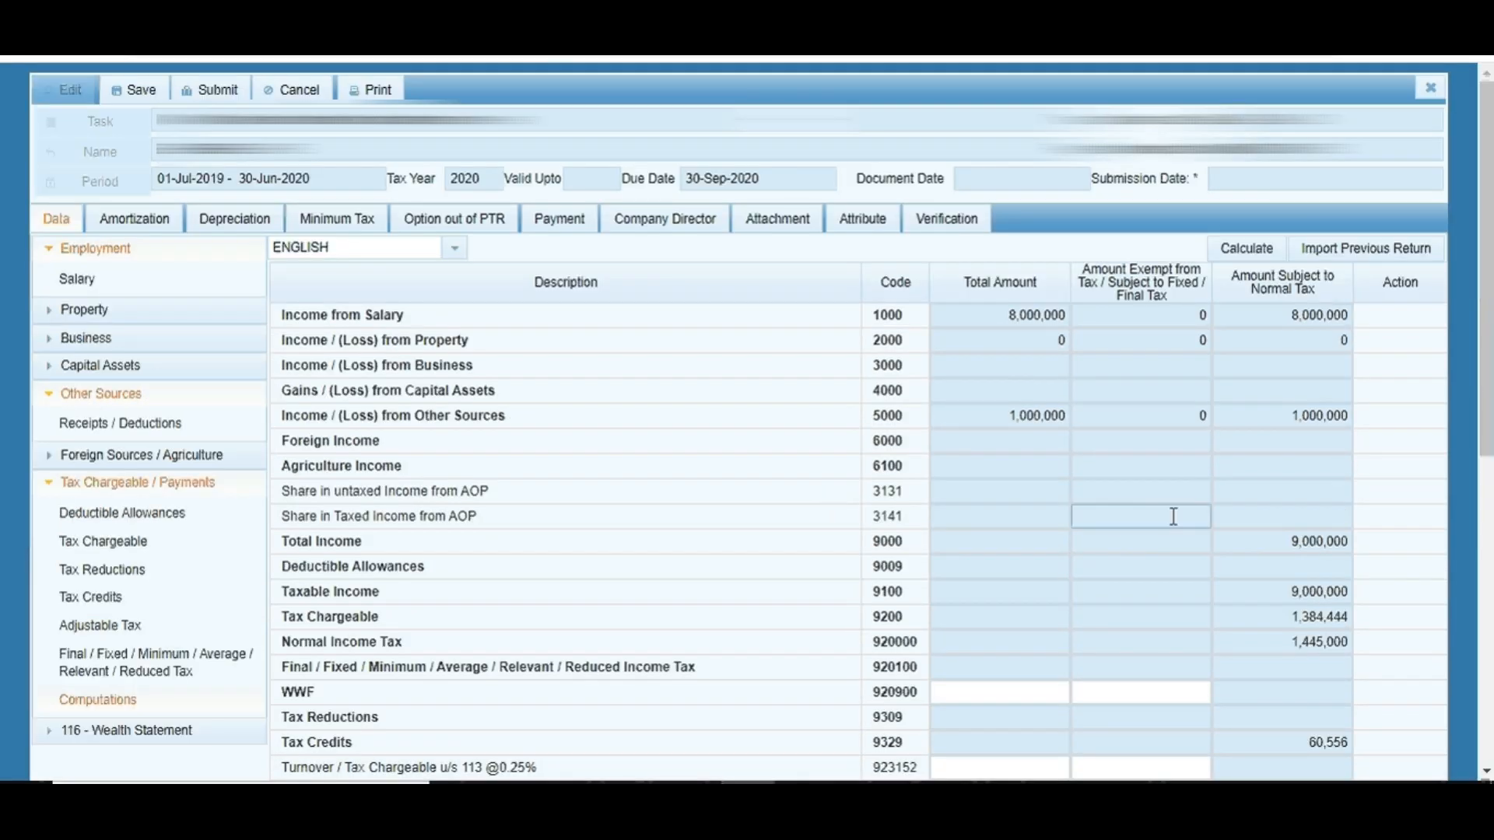
scroll(1254, 476, "down", 1)
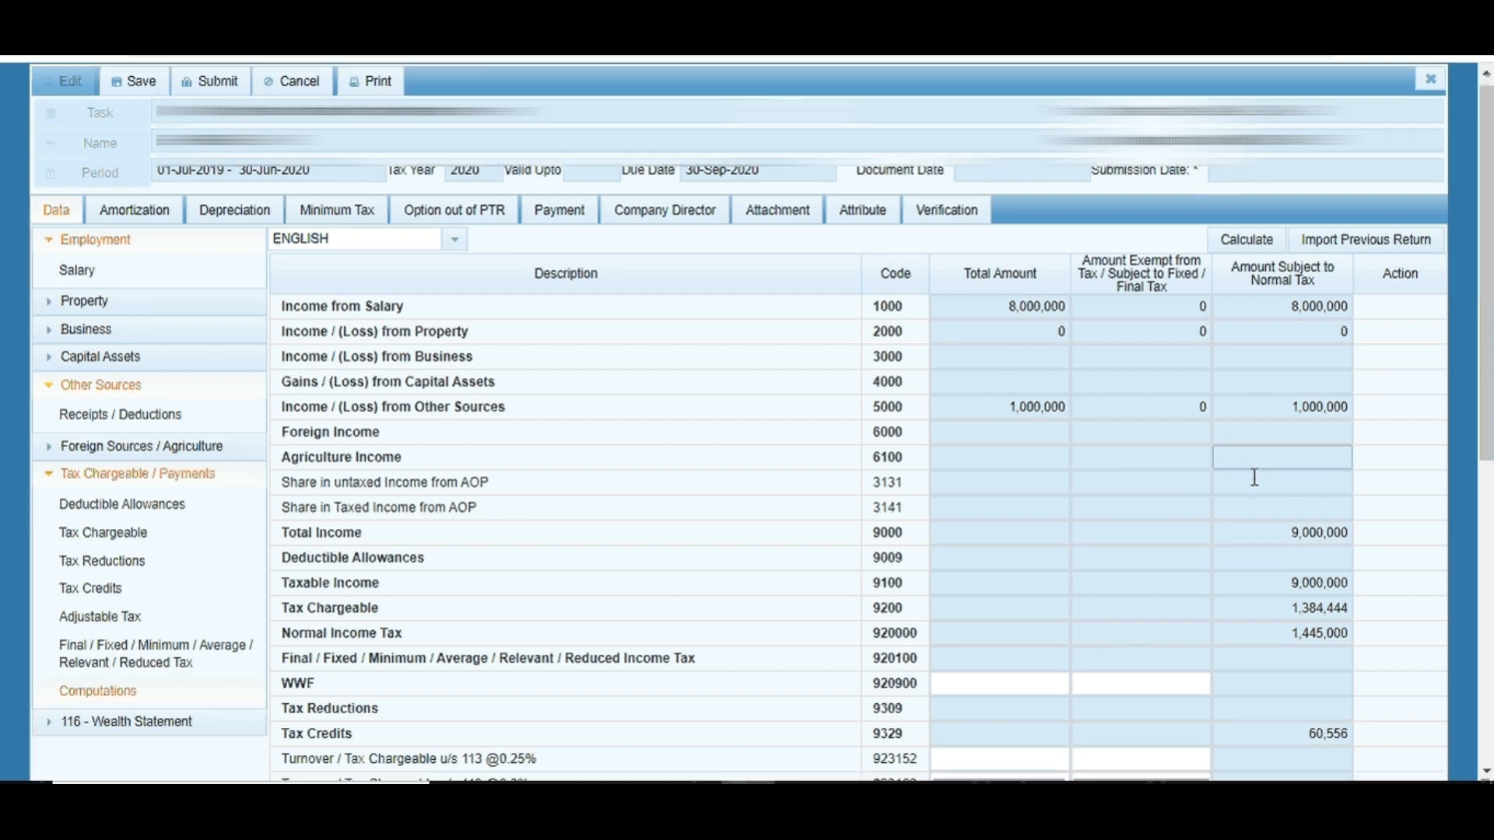
scroll(1254, 477, "down", 5)
left_click_drag(1303, 306, 1364, 311)
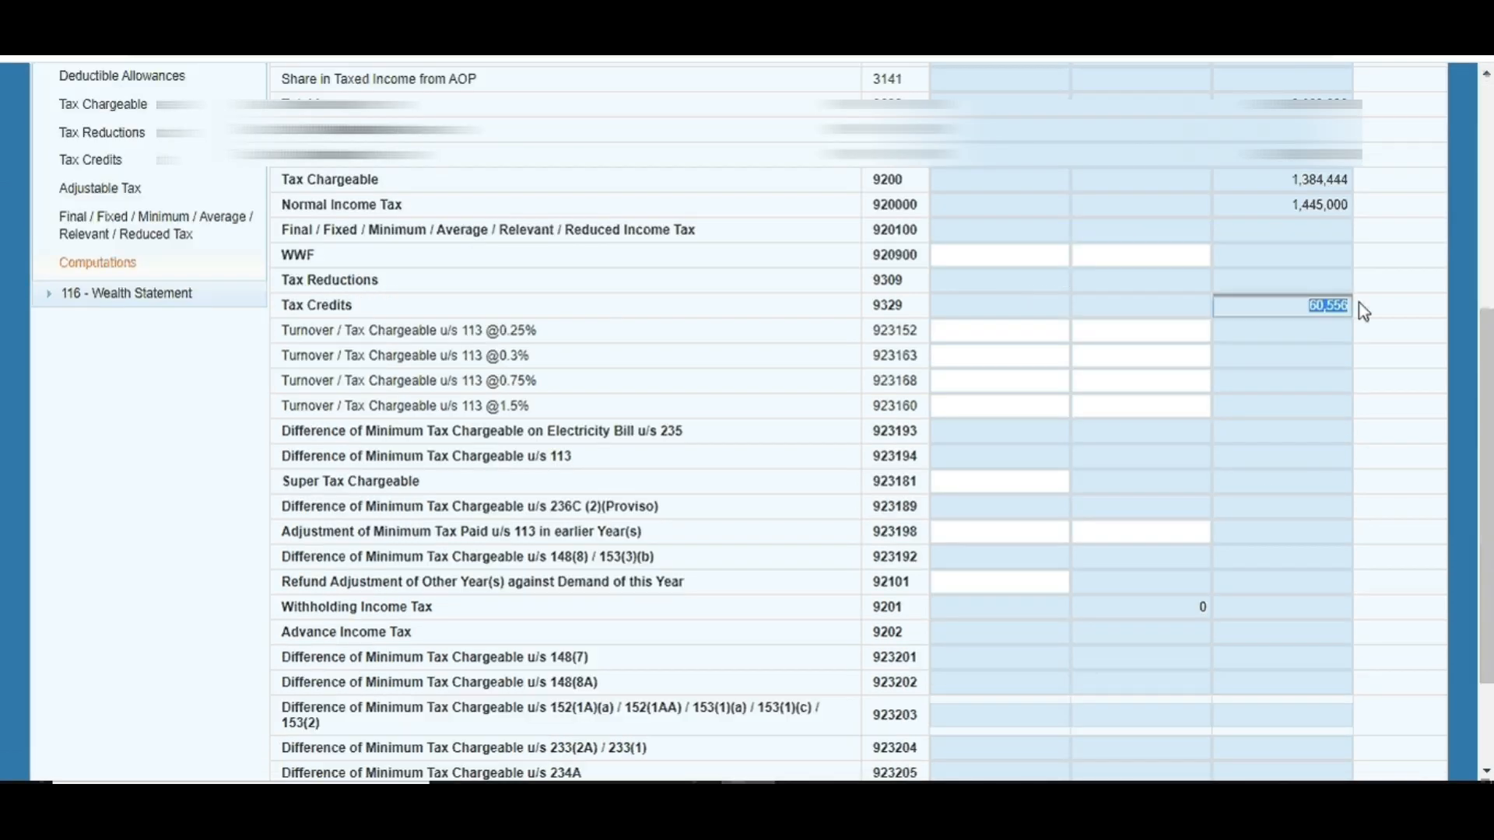
scroll(1297, 325, "up", 1)
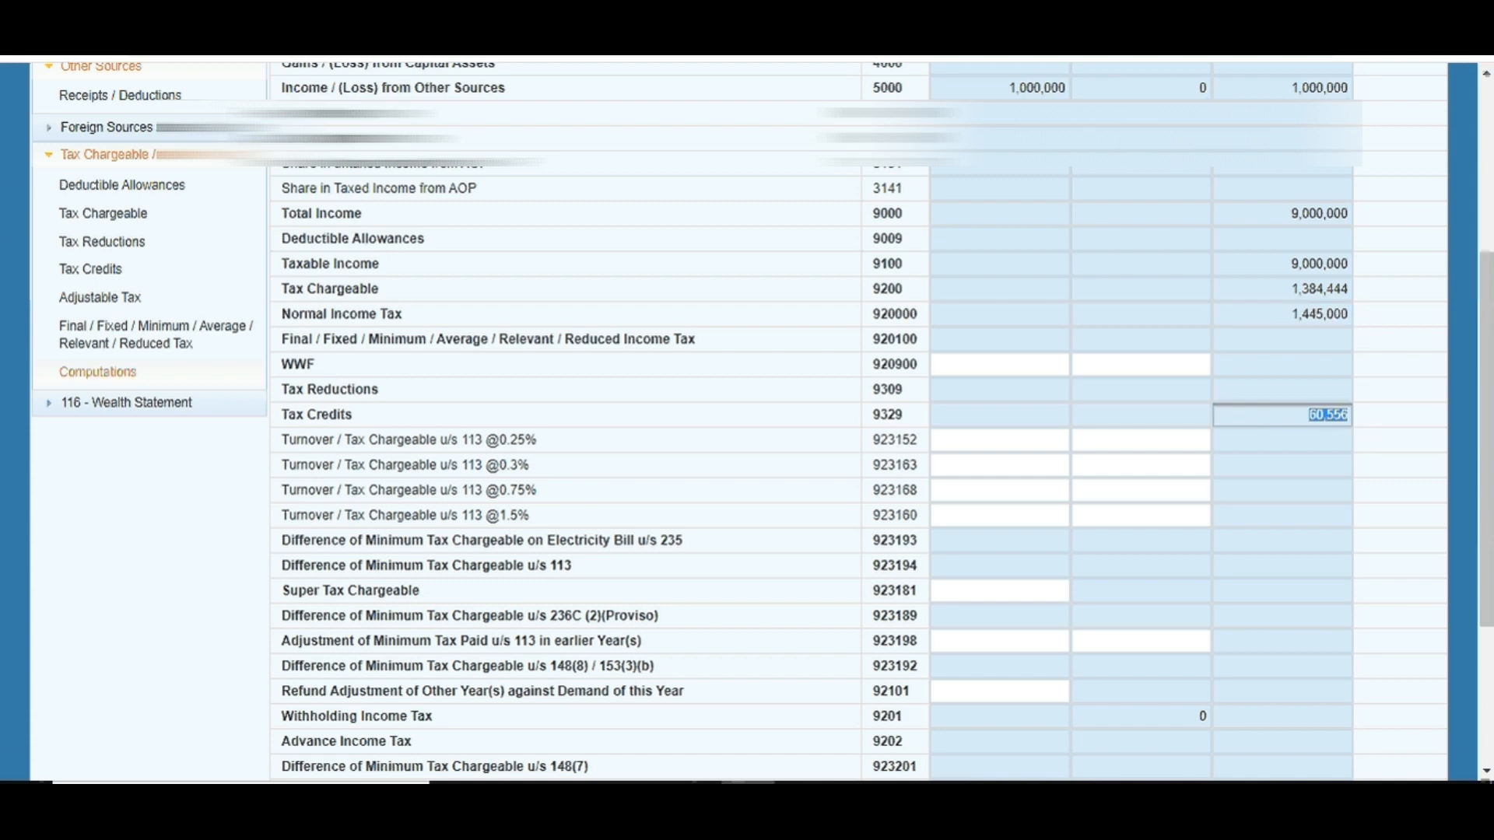
Step: Check the worksheet's total tax, Bahbood tax credit and net tax payable in G37, G44 and G45
left_click(856, 795)
left_click(610, 543)
left_click(626, 669)
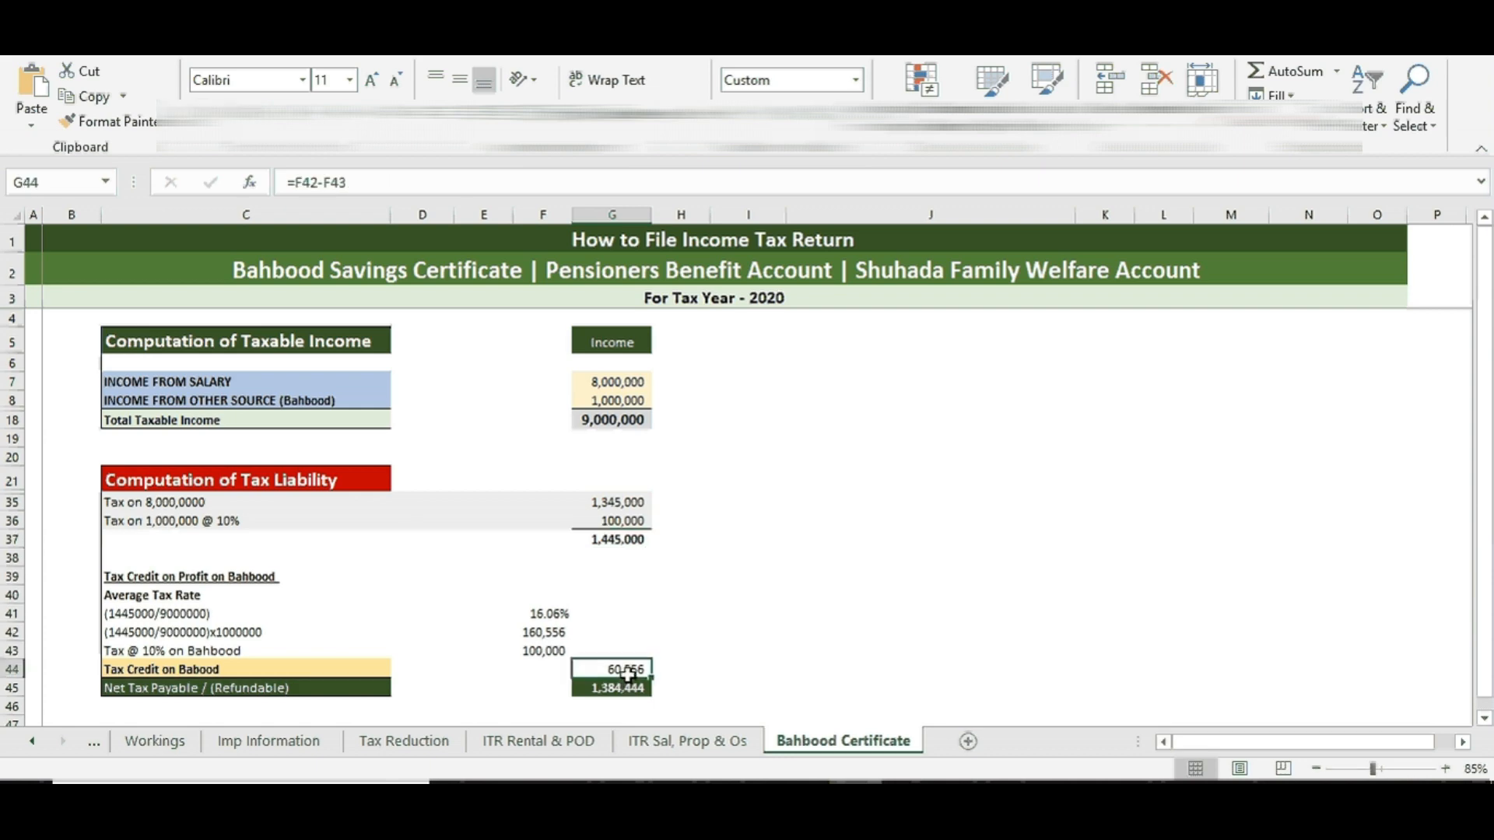
left_click(634, 689)
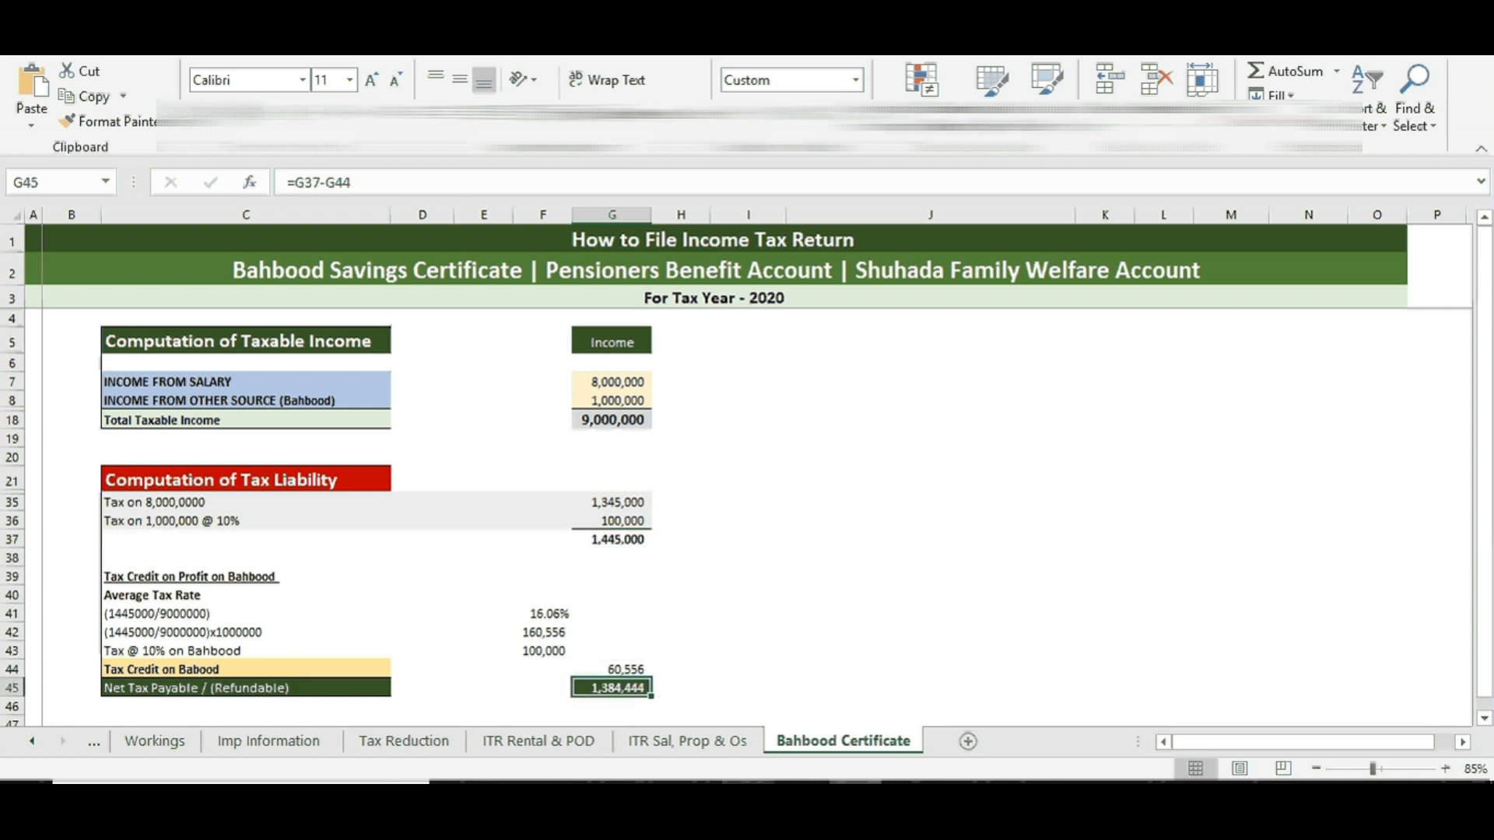
Step: Return to the FBR Iris computation and compare the Tax Chargeable (9200) and Admitted Income Tax (9203) amounts
left_click(747, 795)
scroll(1276, 607, "up", 4)
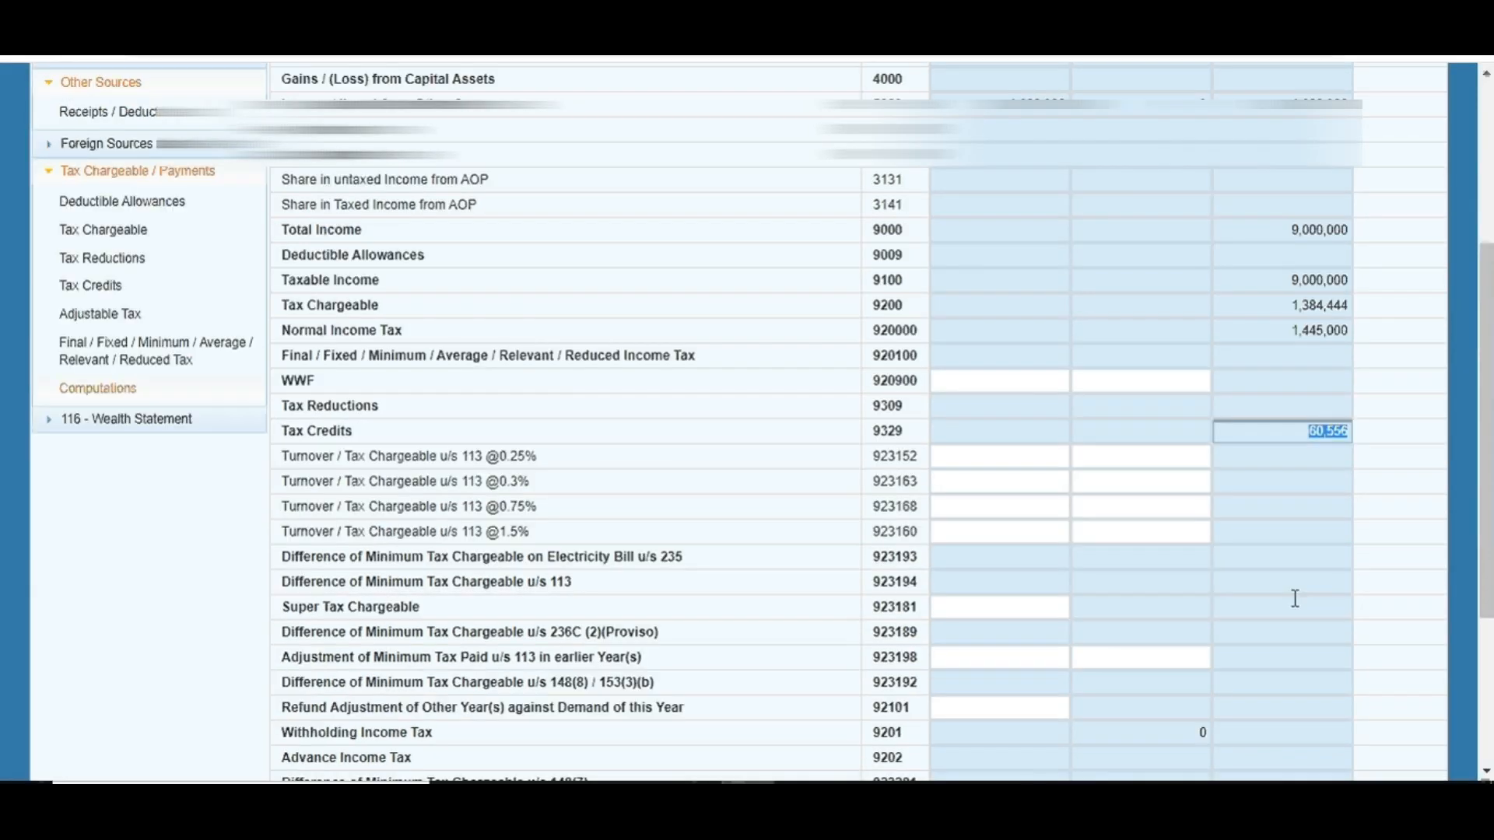
left_click(1319, 357)
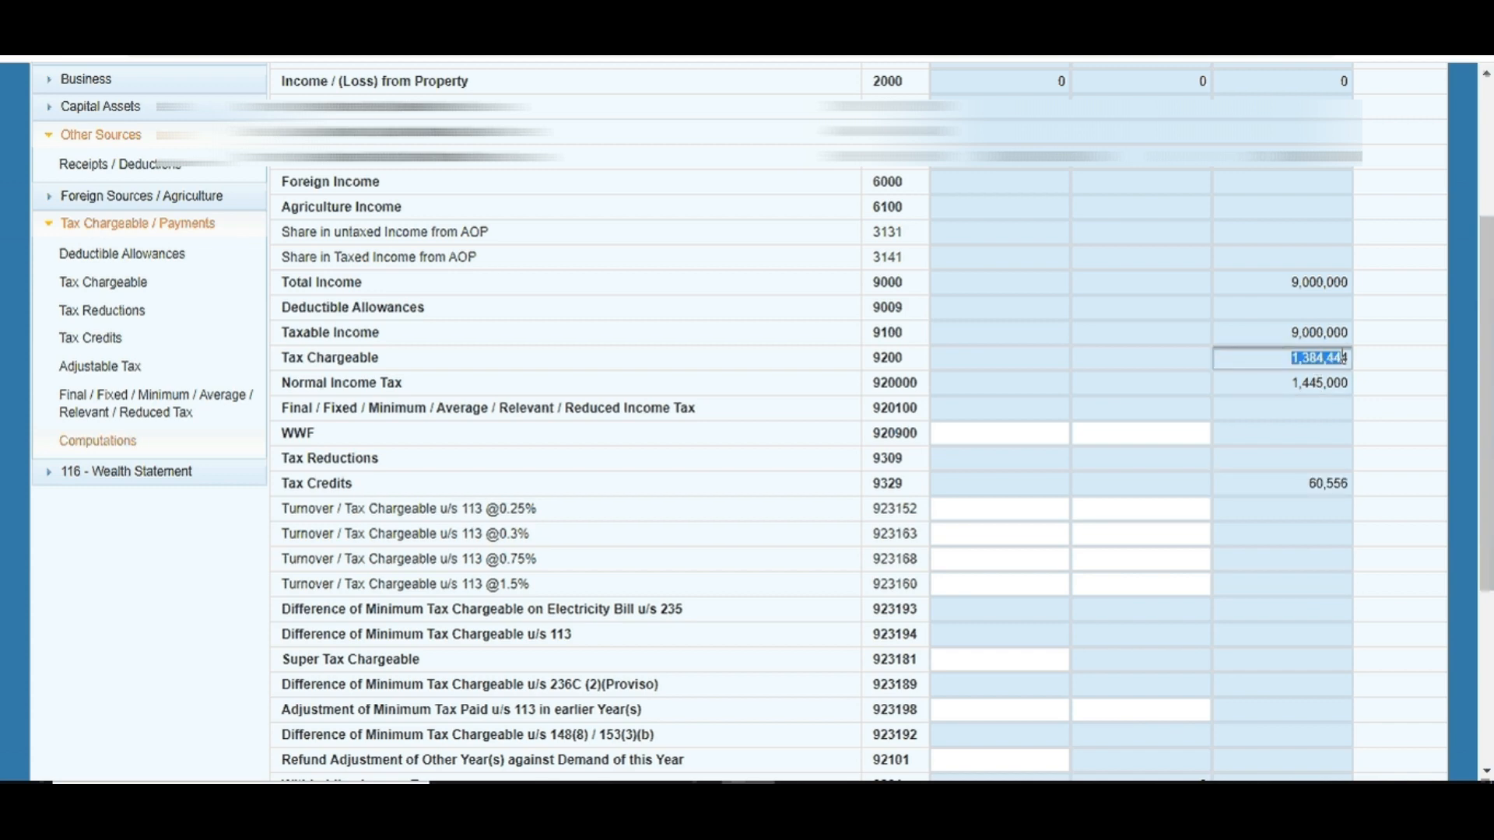
scroll(464, 383, "down", 1)
scroll(1277, 690, "down", 4)
left_click(1330, 713)
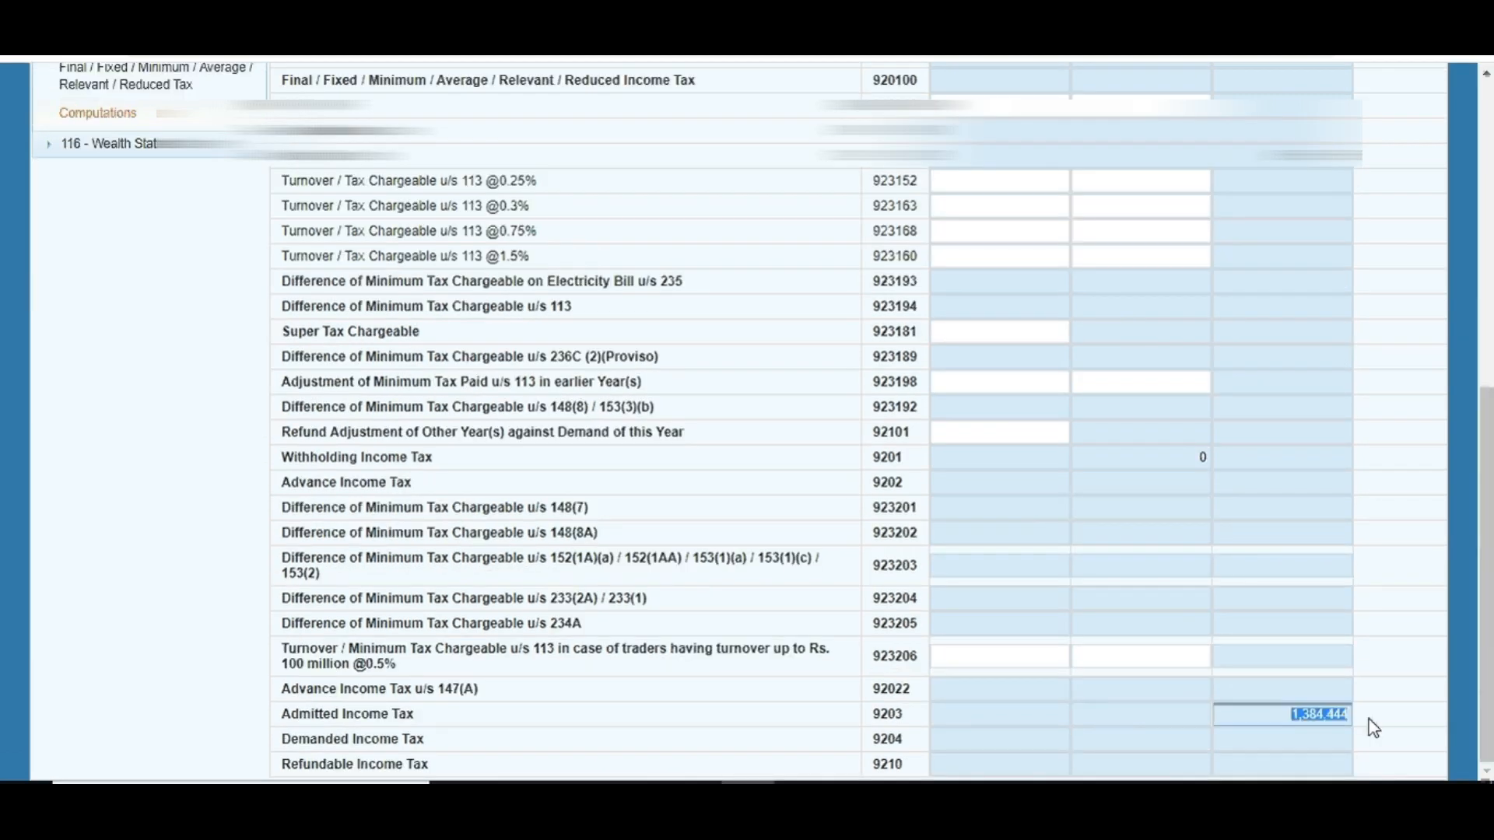
scroll(1265, 684, "up", 3)
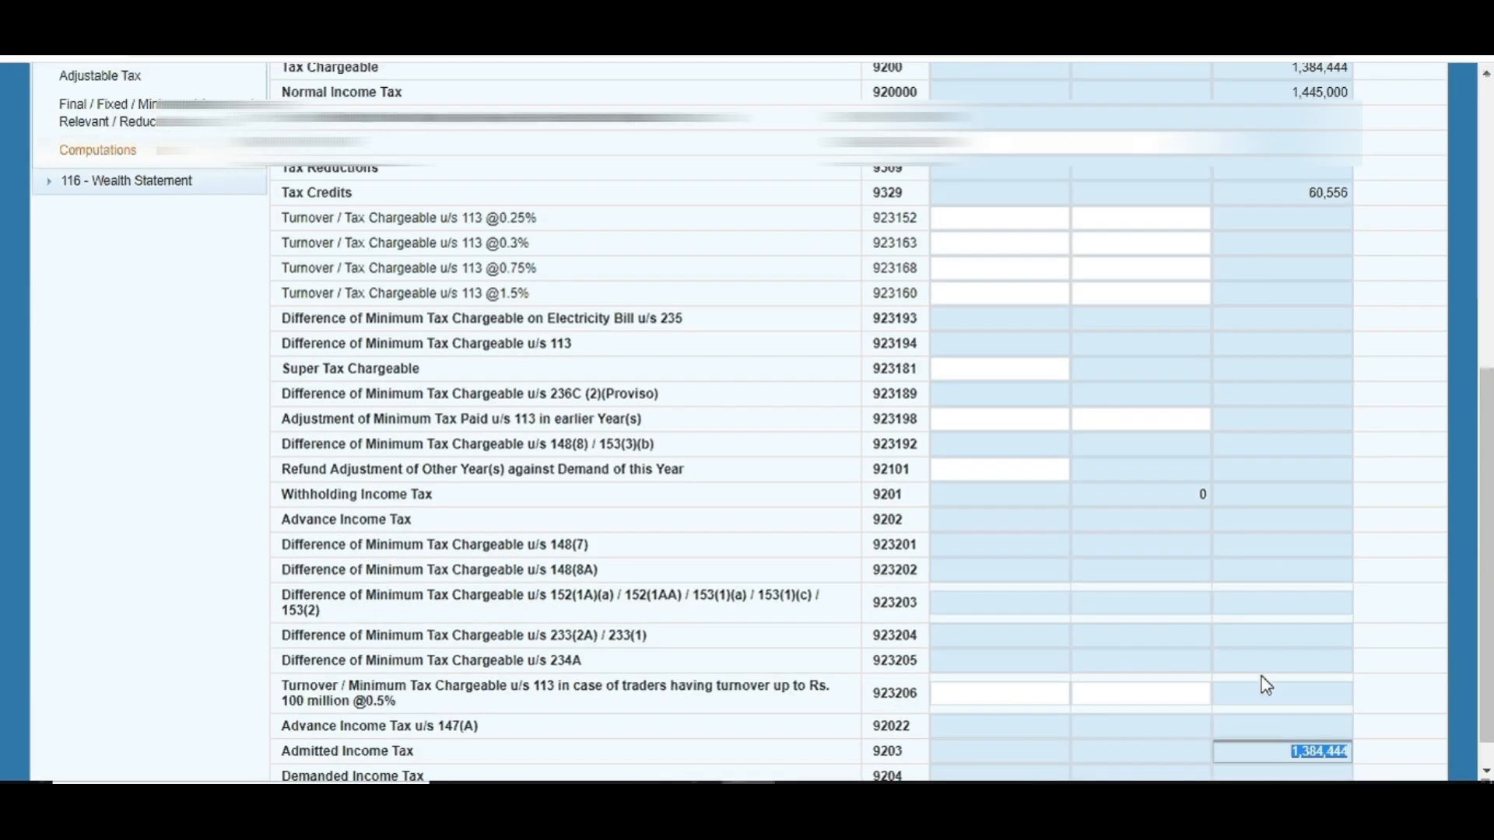
scroll(395, 461, "up", 2)
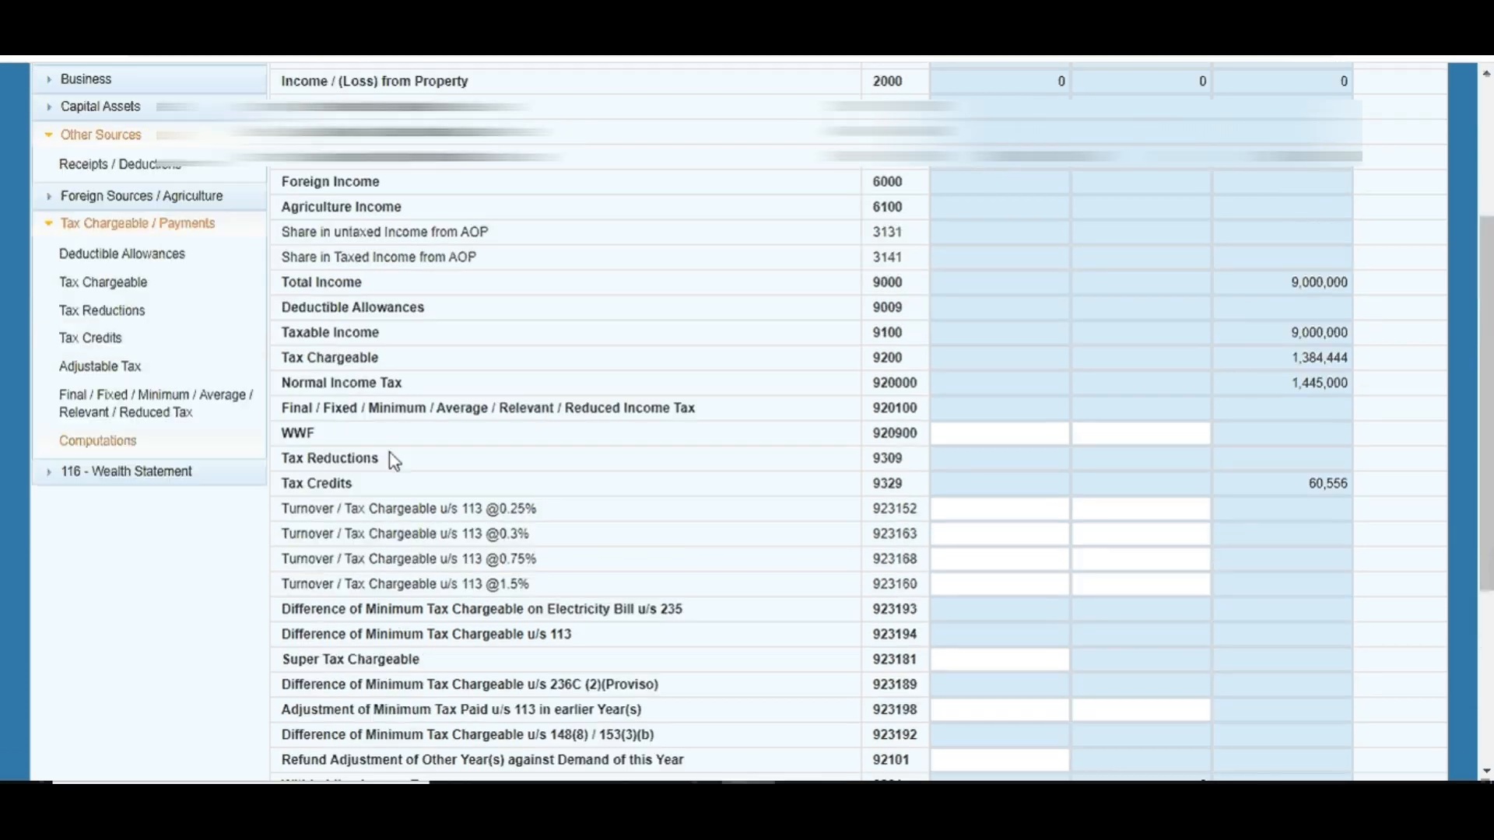
Step: Switch from the return to the Excel worksheet and check the Bahbood income from other source in G8
left_click(148, 368)
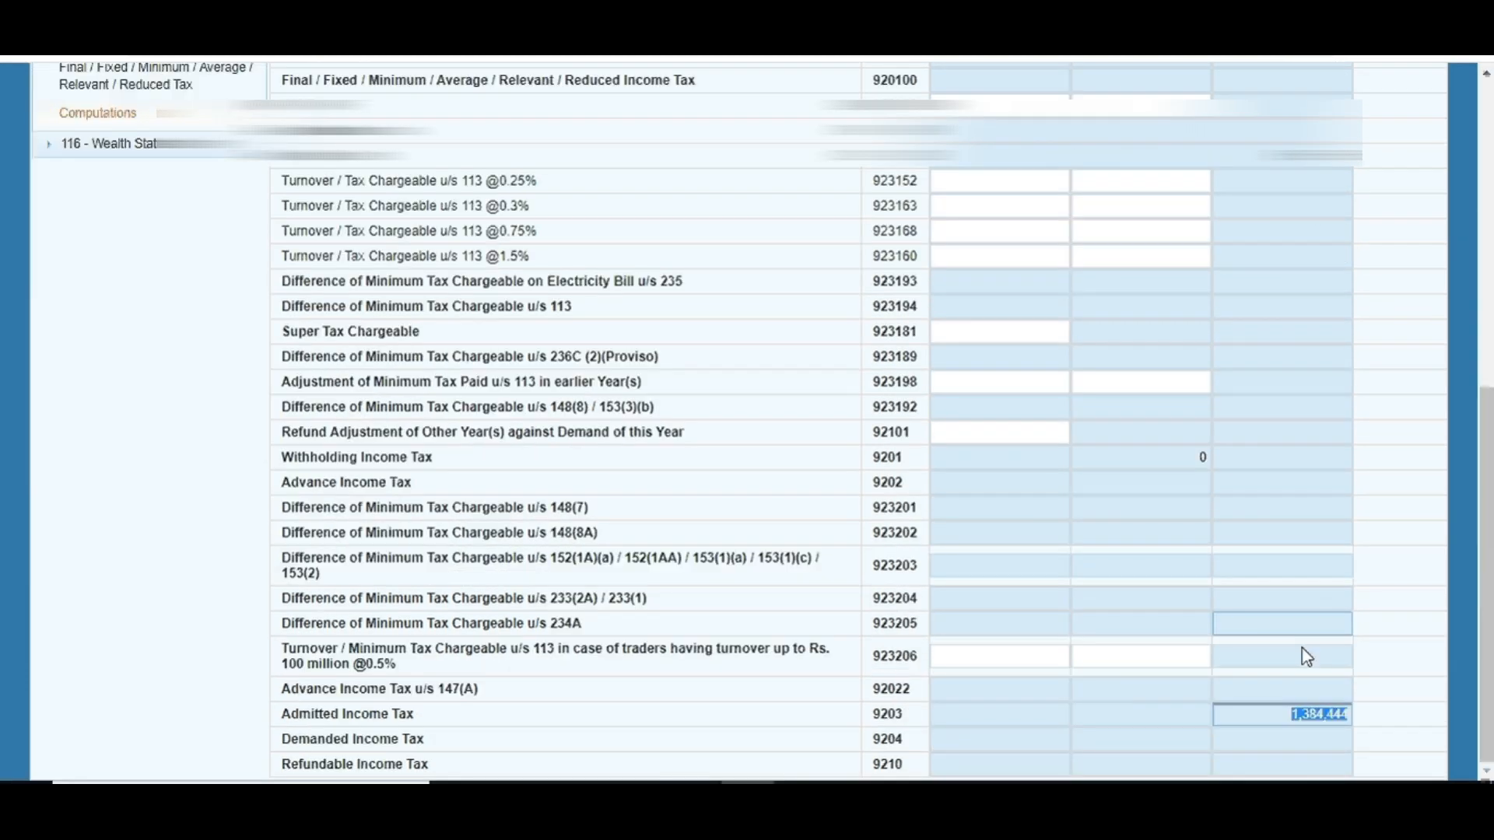
left_click(856, 795)
left_click(622, 629)
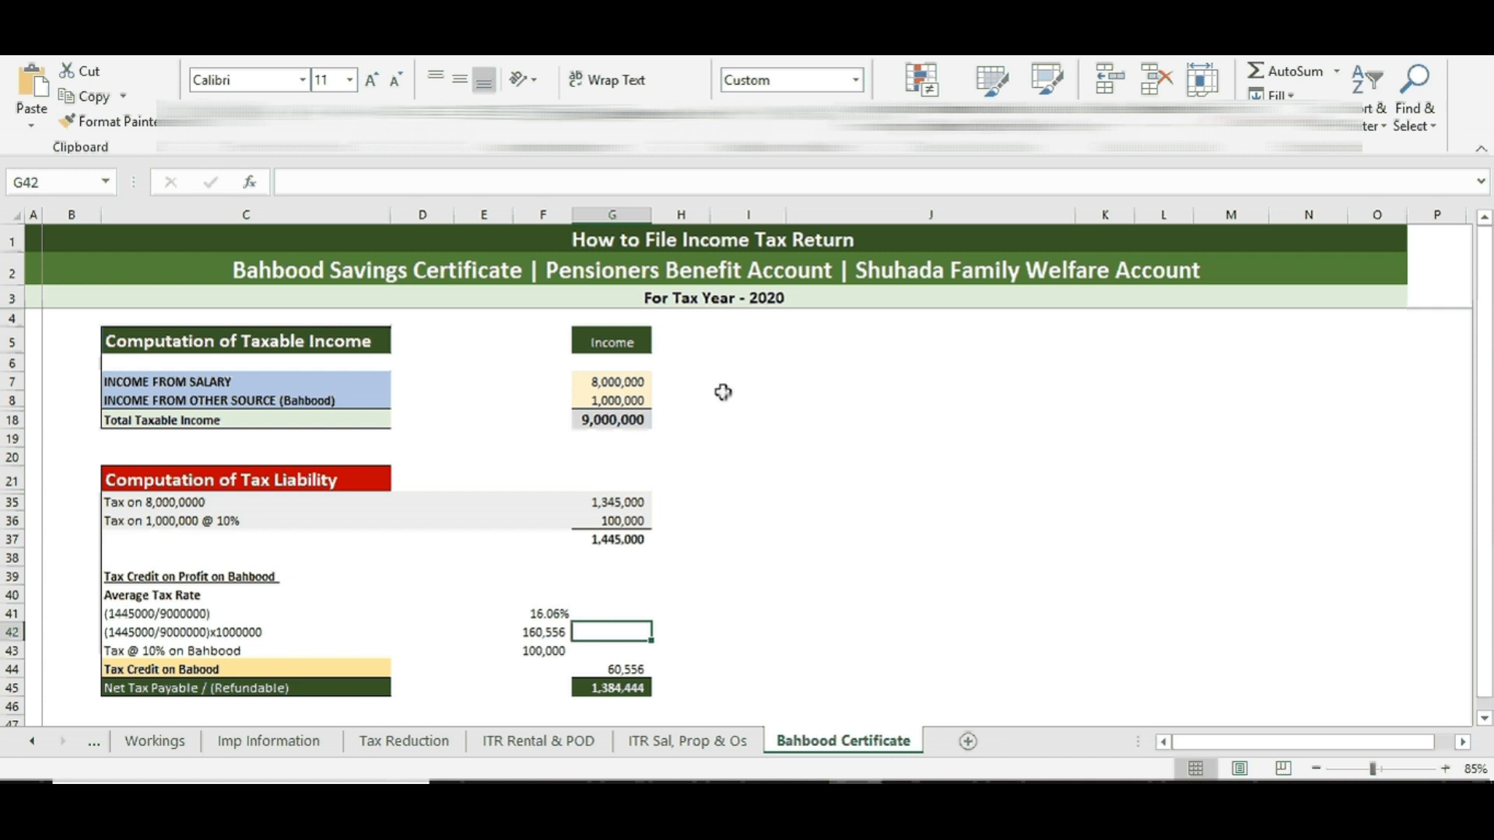
left_click(634, 399)
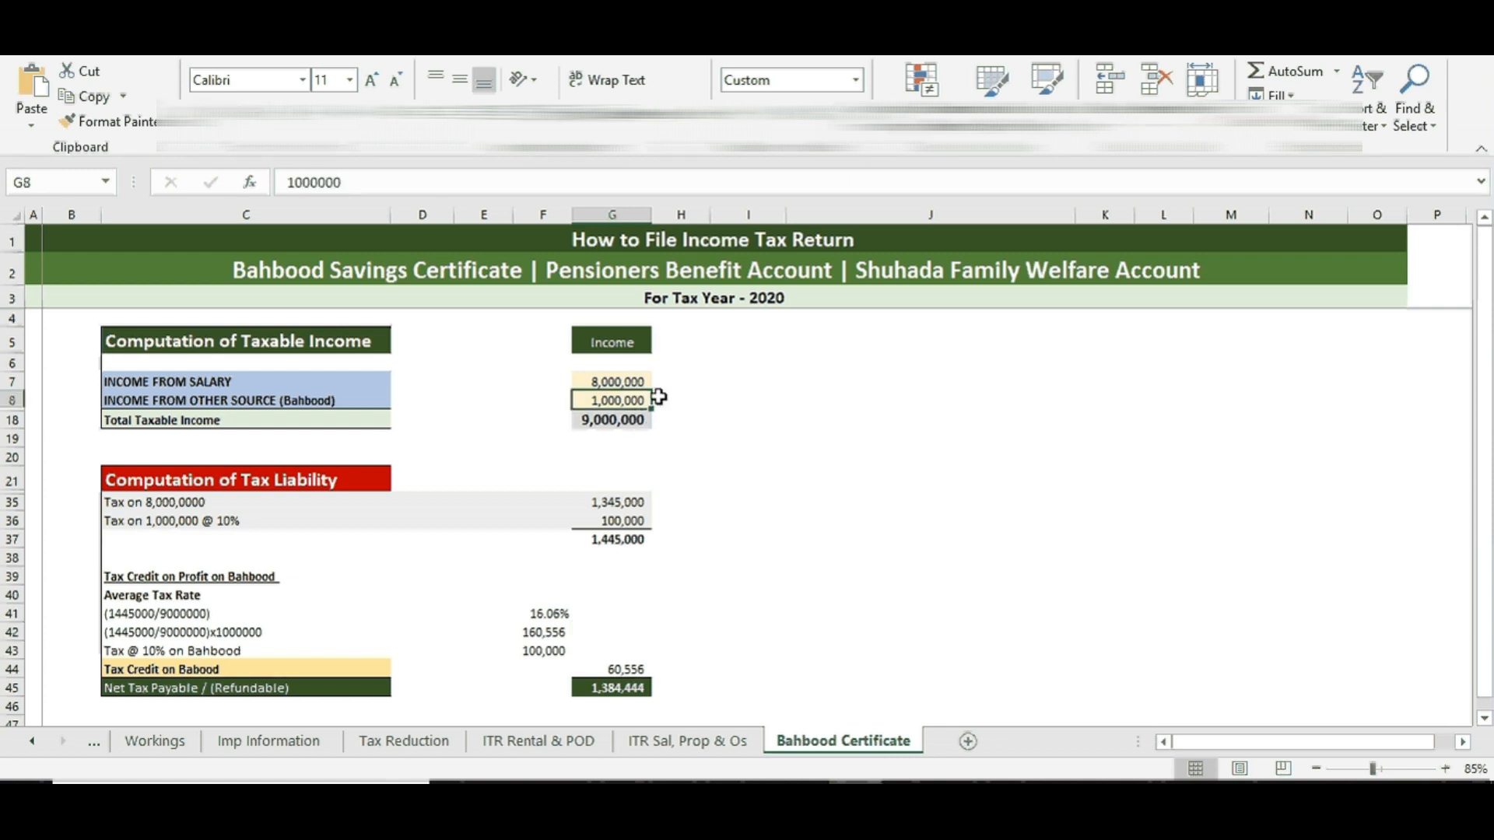
left_click(684, 401)
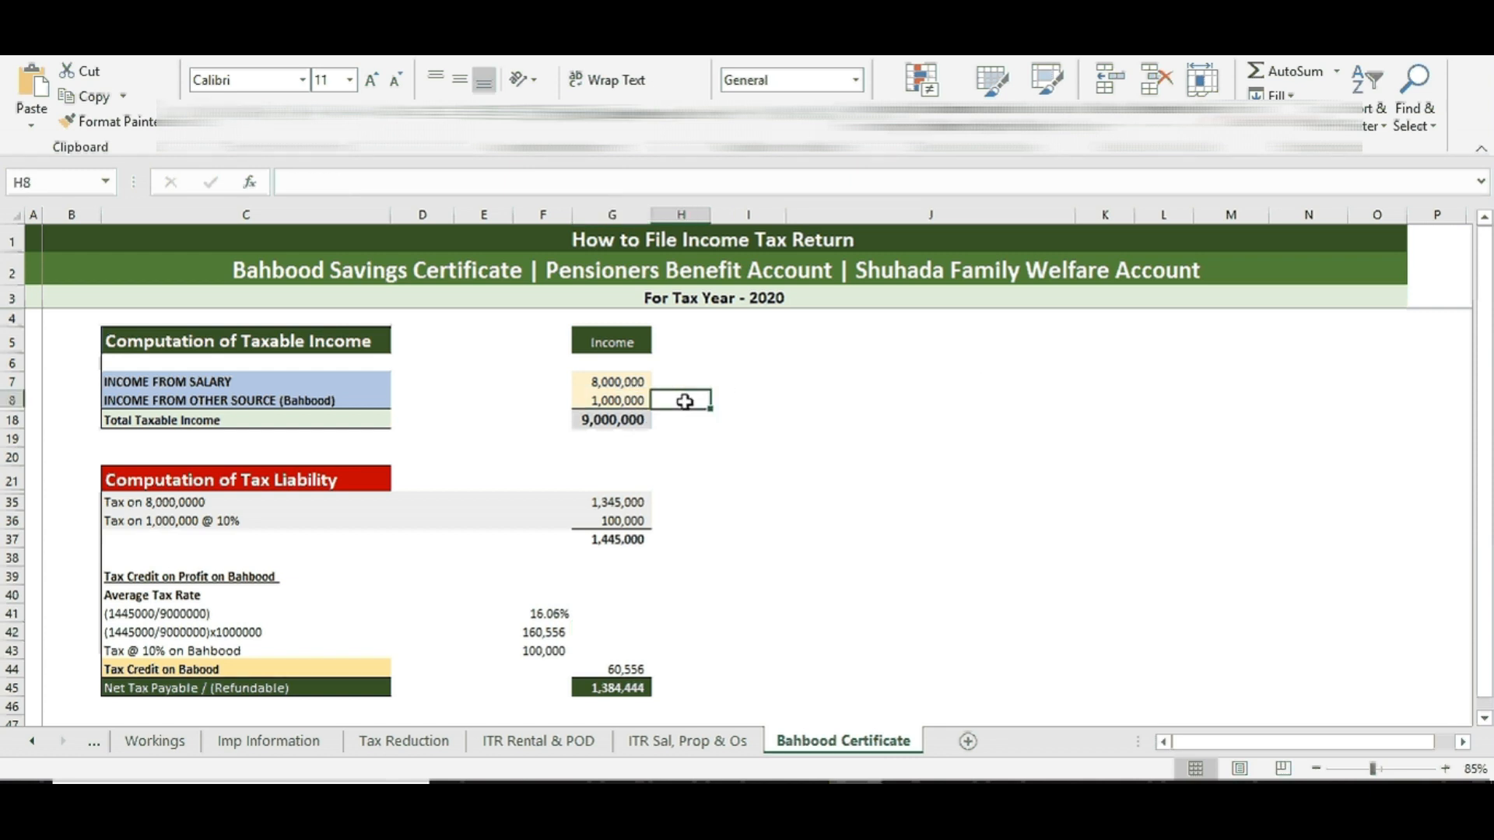
Step: Review how the salary income in G7 and Bahbood income in G8 add up to the total taxable income in G18
left_click(632, 396)
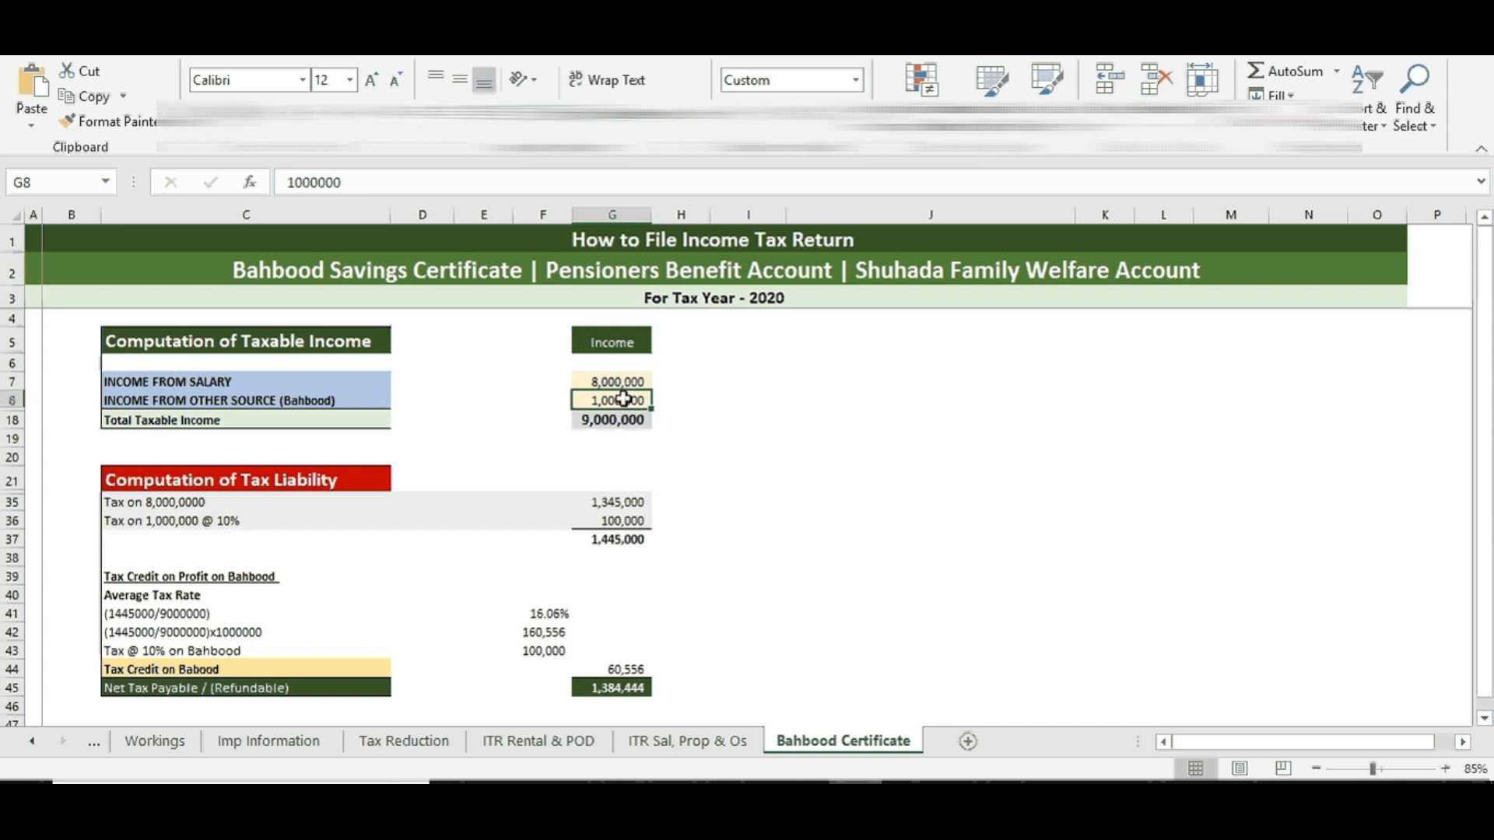
left_click(626, 387)
left_click(623, 417)
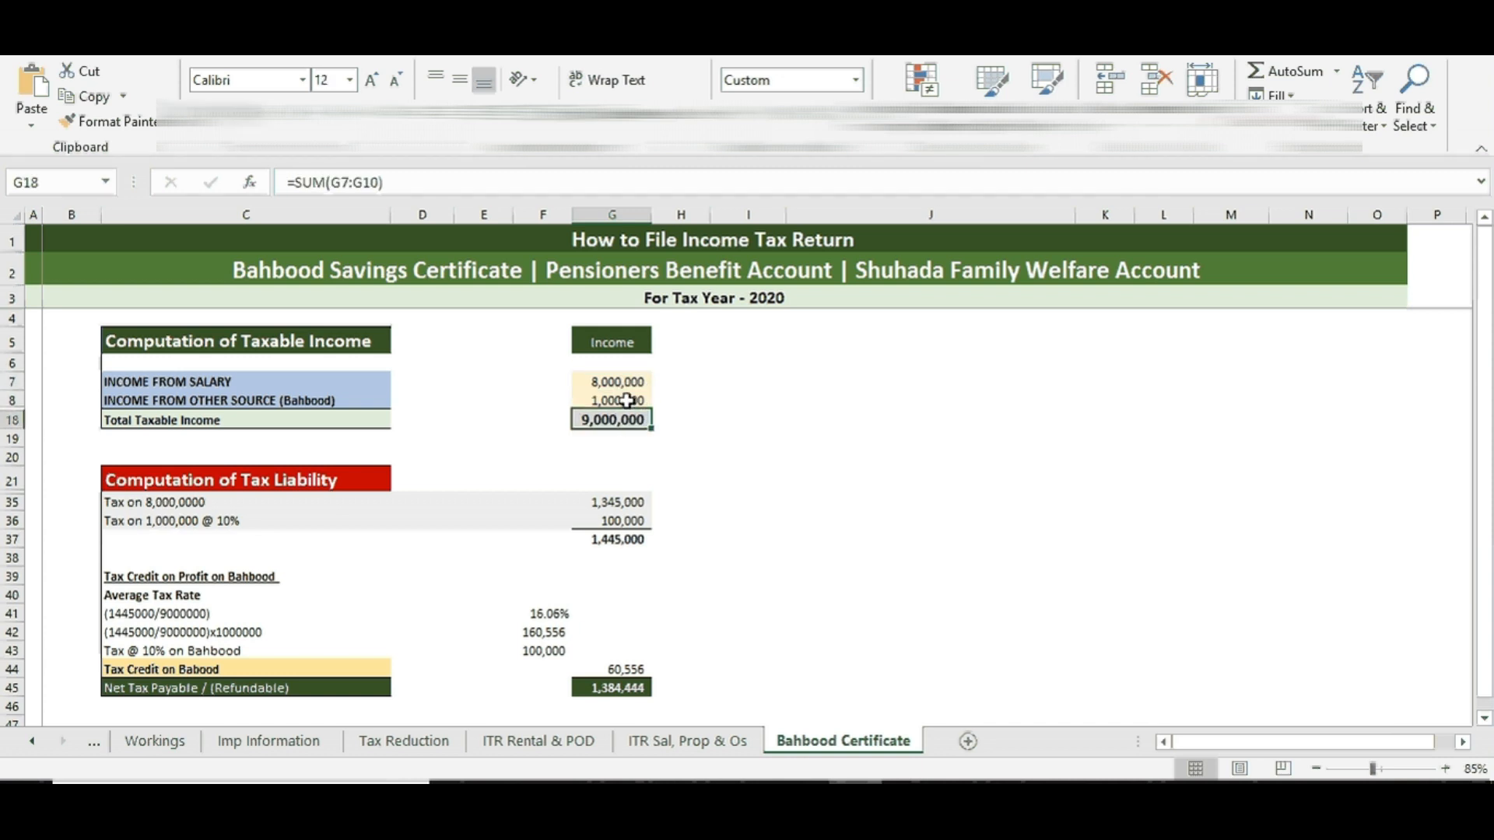
left_click(627, 397)
left_click(629, 387)
left_click(631, 418)
left_click(632, 398)
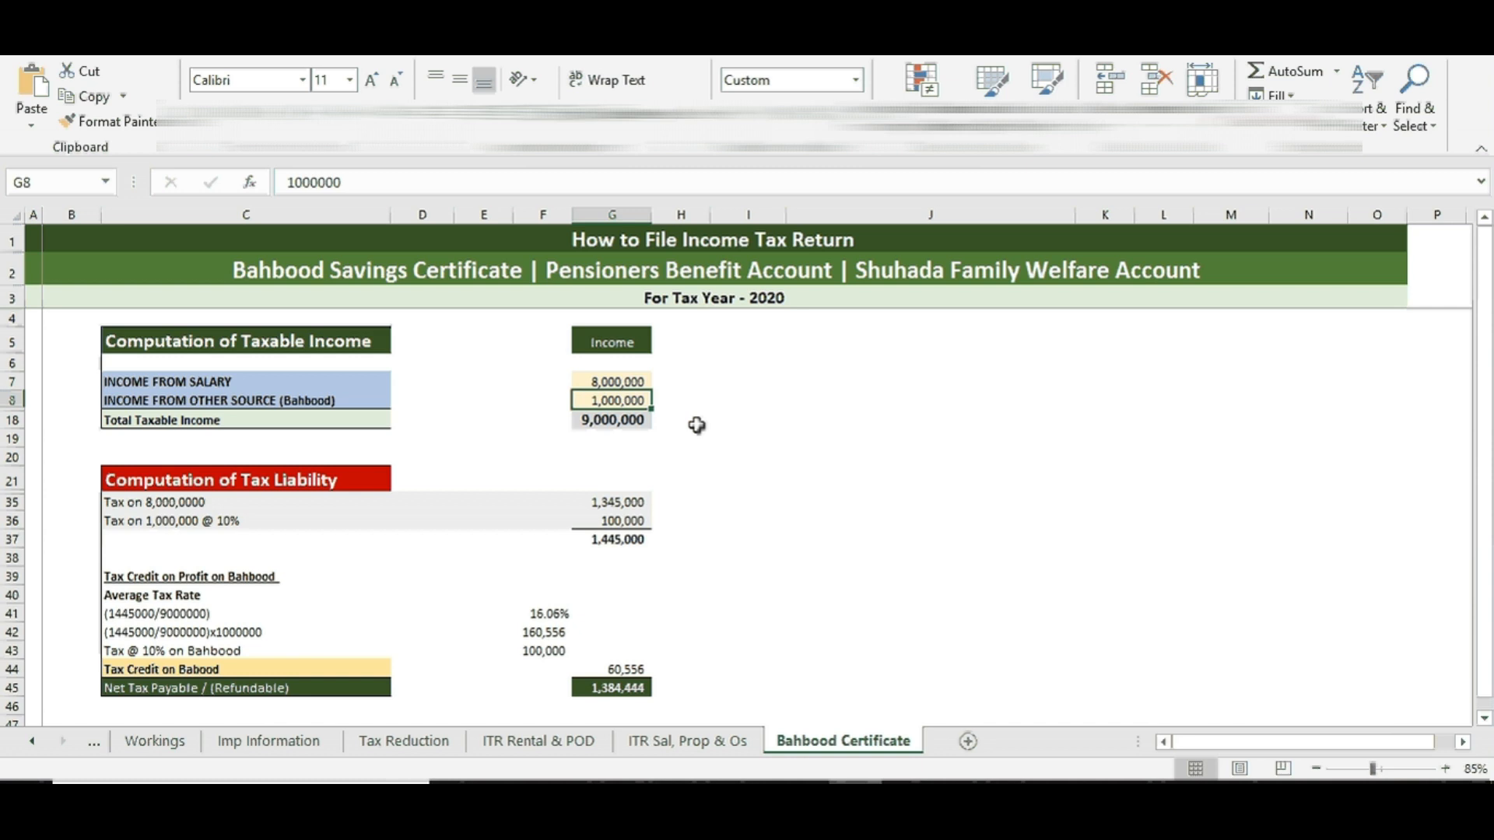
Step: Examine the total taxable income in G18 and the average tax rate formula in F41 of the Bahbood tax credit working
left_click(636, 419)
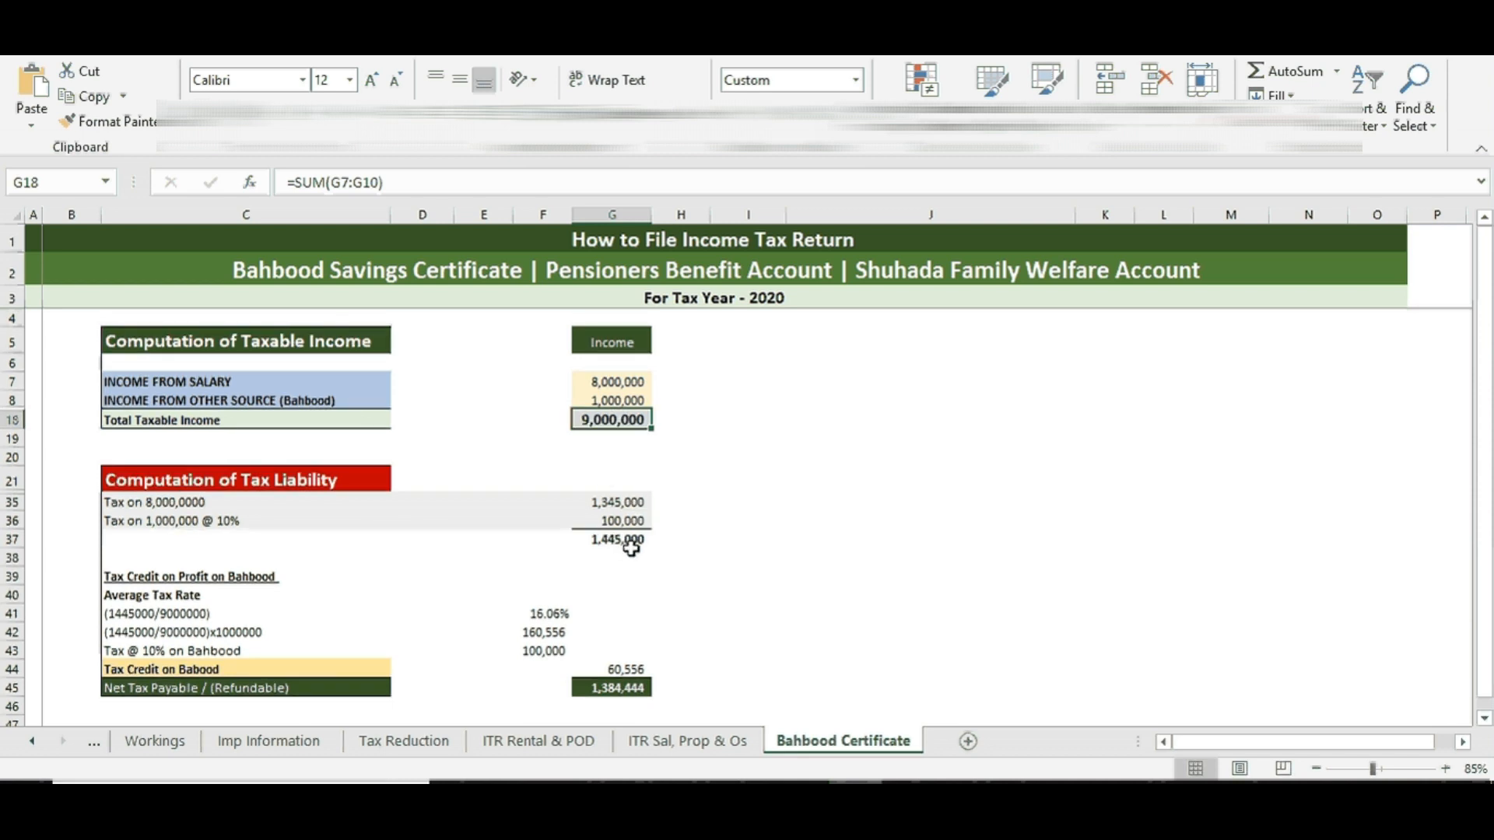
left_click(559, 612)
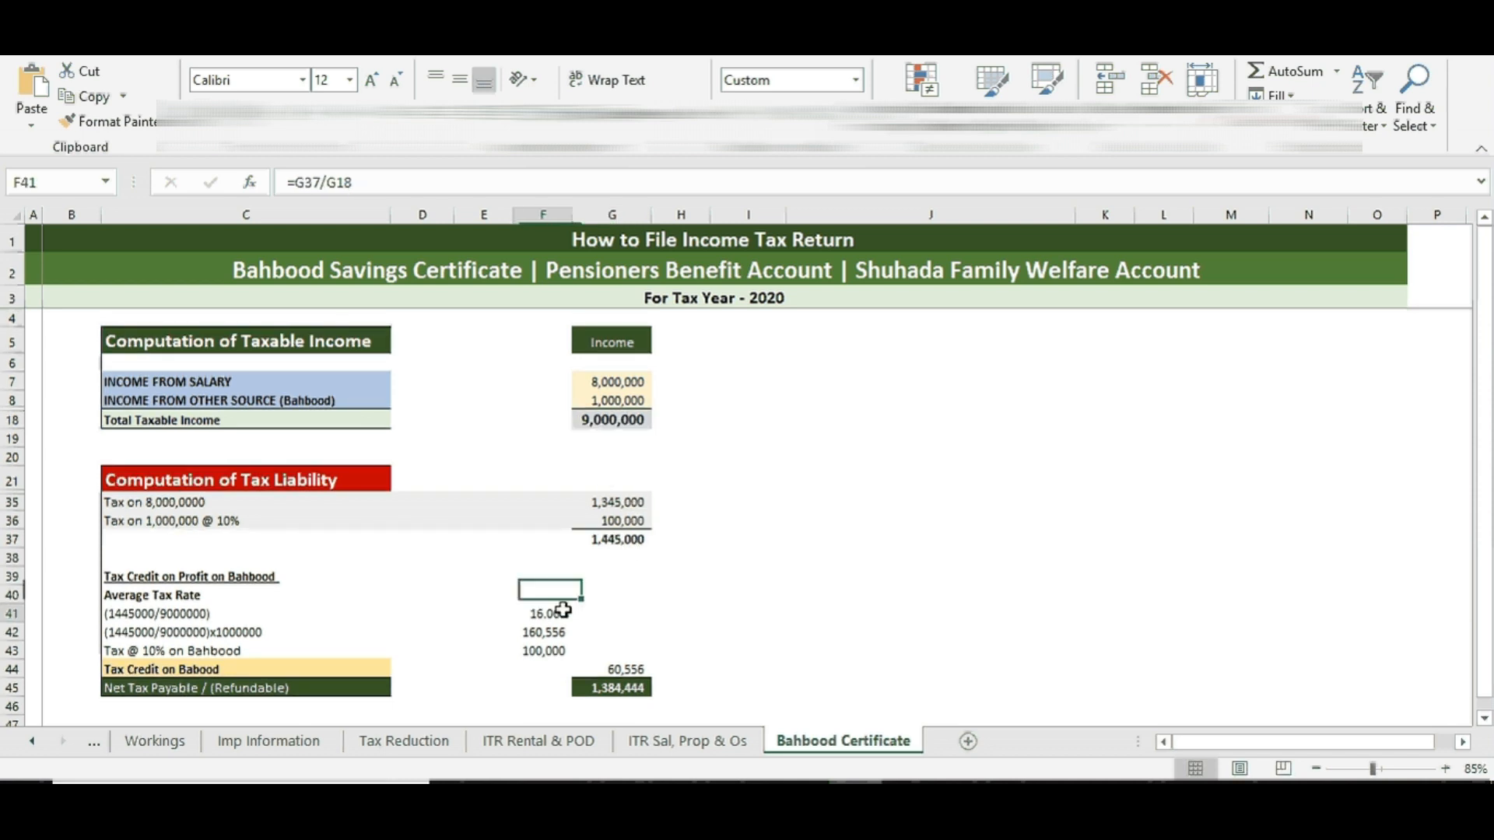
scroll(584, 530, "down", 1)
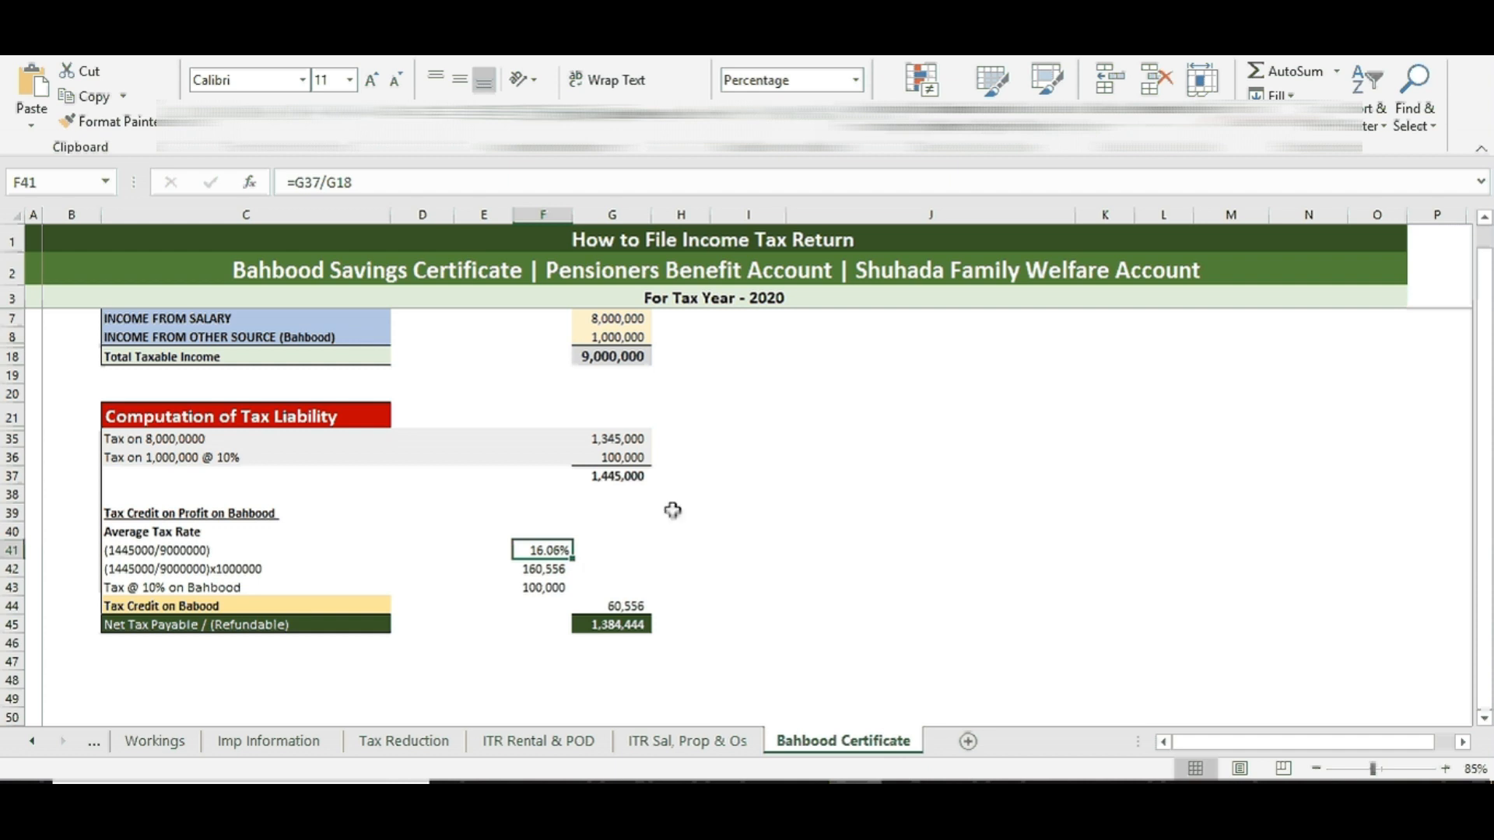
scroll(642, 544, "up", 1)
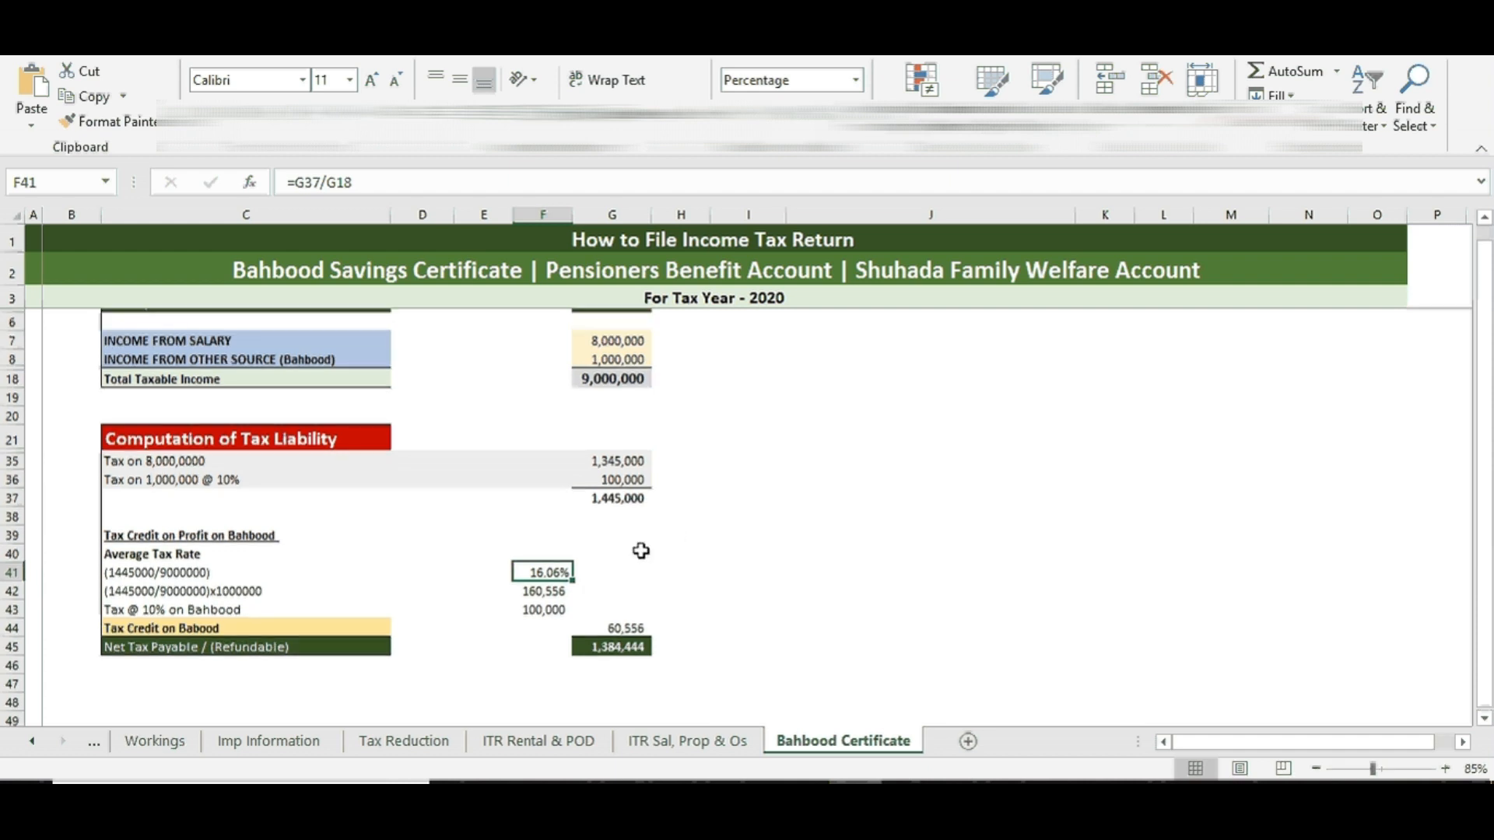